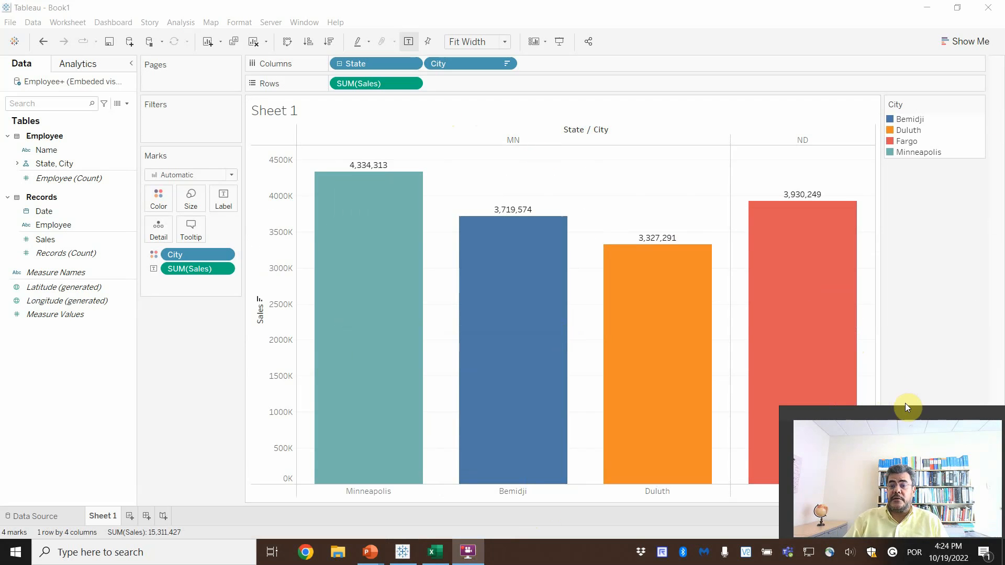
pyautogui.moveTo(780, 477); pyautogui.dragTo(841, 478)
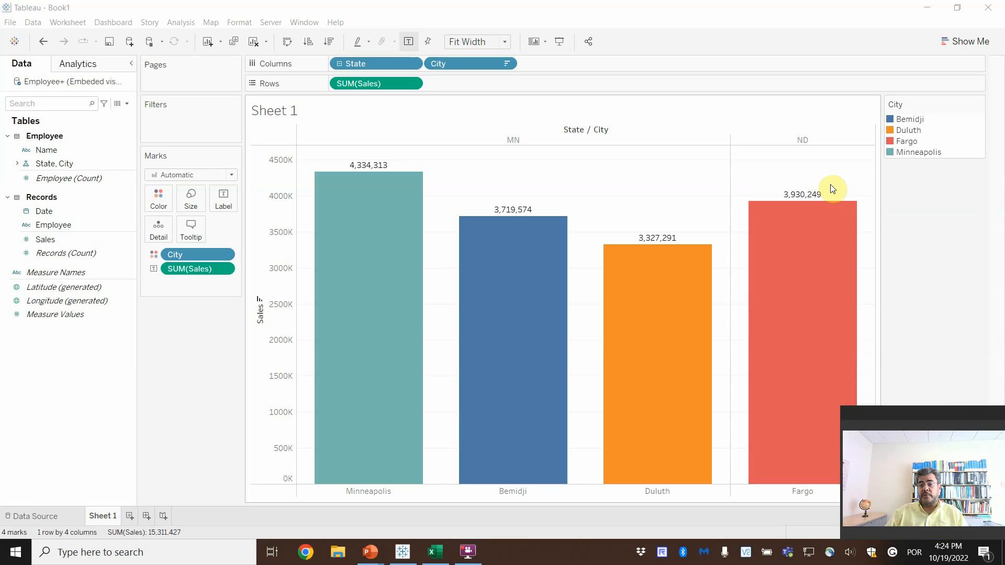
pyautogui.moveTo(812, 215)
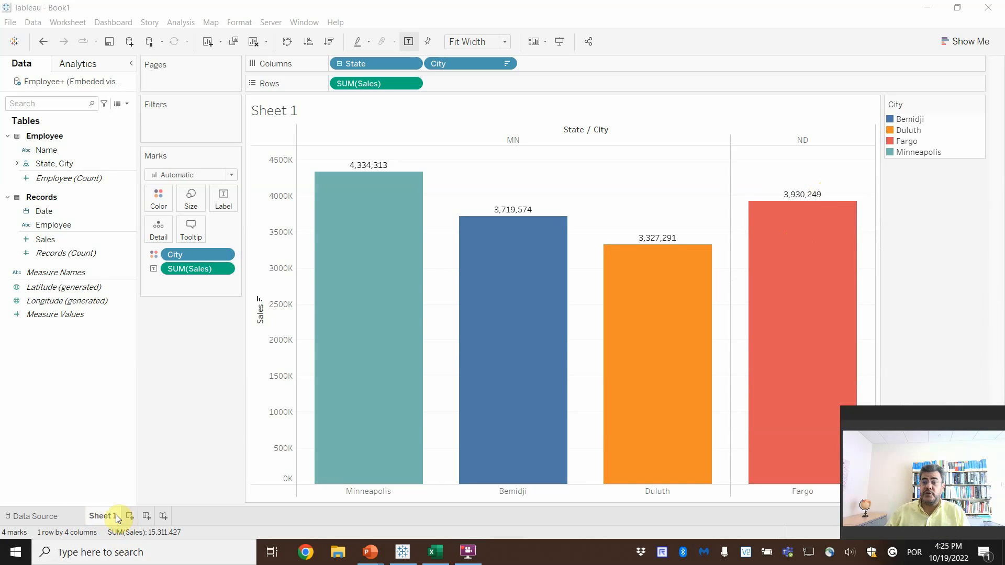
pyautogui.moveTo(810, 377)
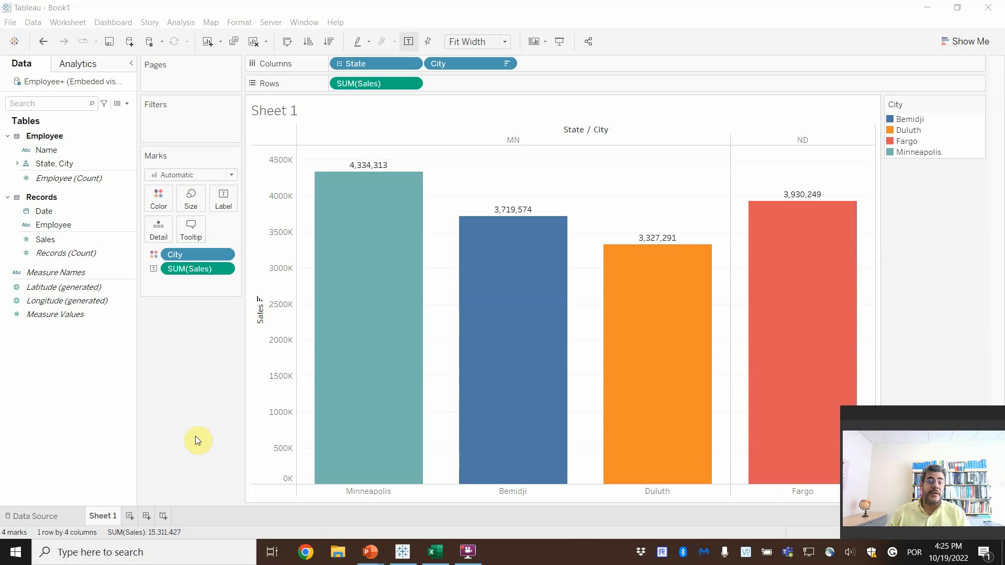
# Unhide all sheets of the workbook and add a new blank worksheet
pyautogui.rightClick(100, 516)
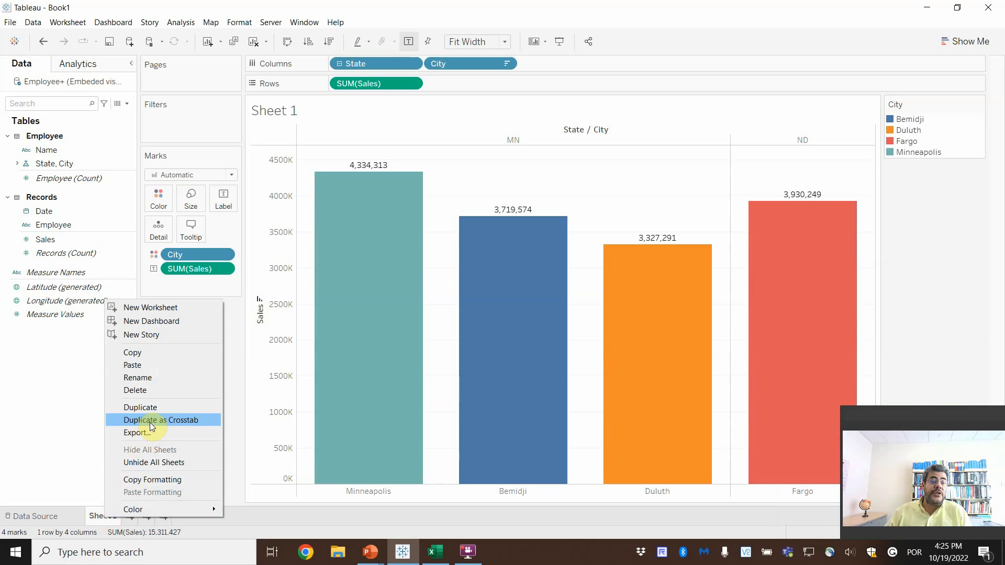
pyautogui.click(143, 462)
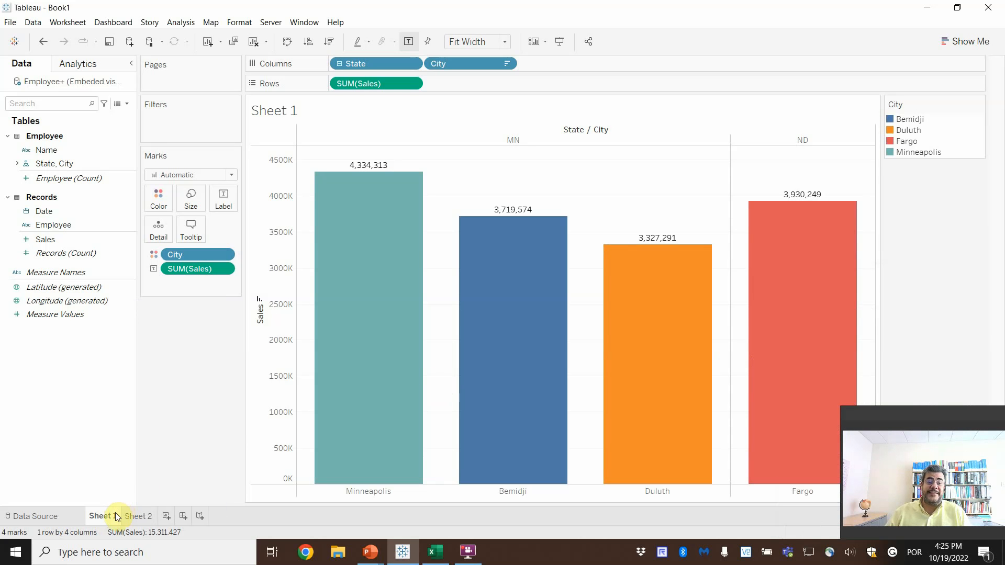
pyautogui.click(137, 517)
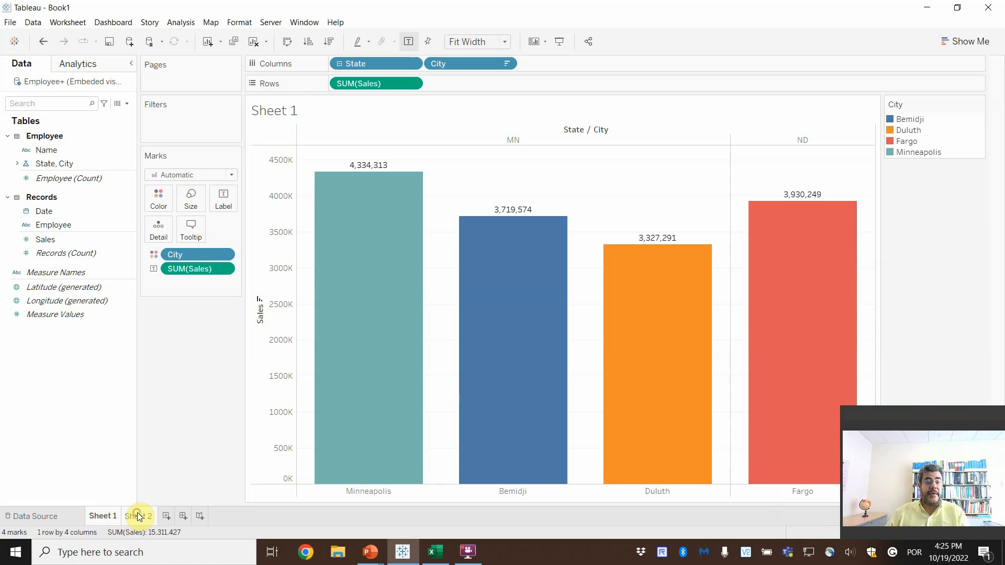
pyautogui.rightClick(134, 517)
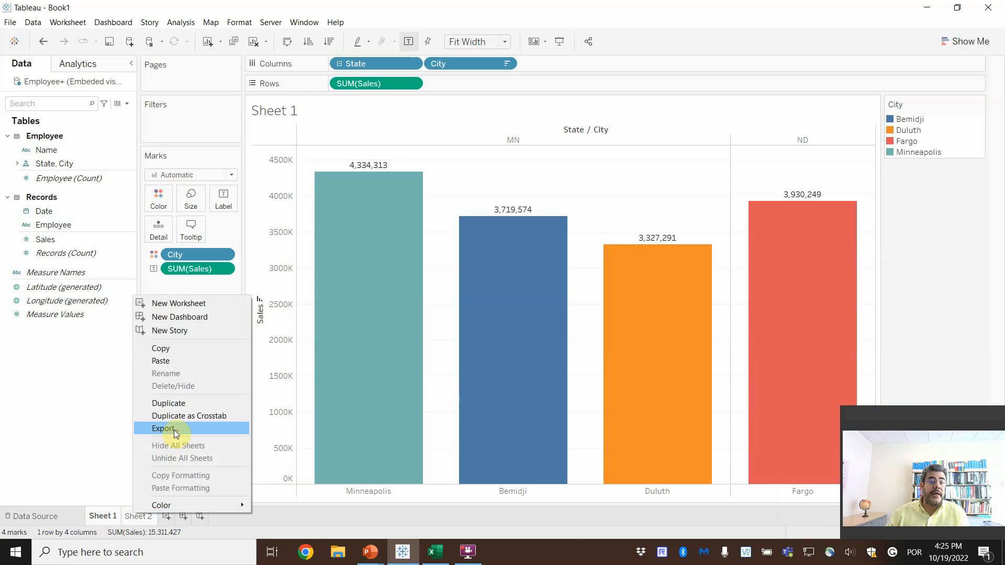
pyautogui.click(101, 439)
pyautogui.click(167, 516)
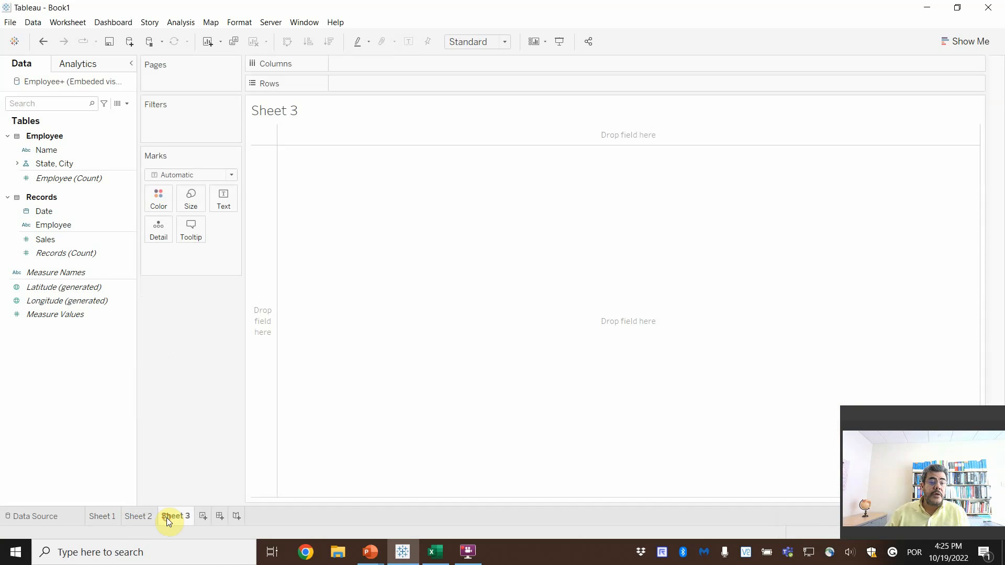
# Delete Sheet 1 and Sheet 2 from the workbook, keeping only the blank worksheet
pyautogui.click(103, 514)
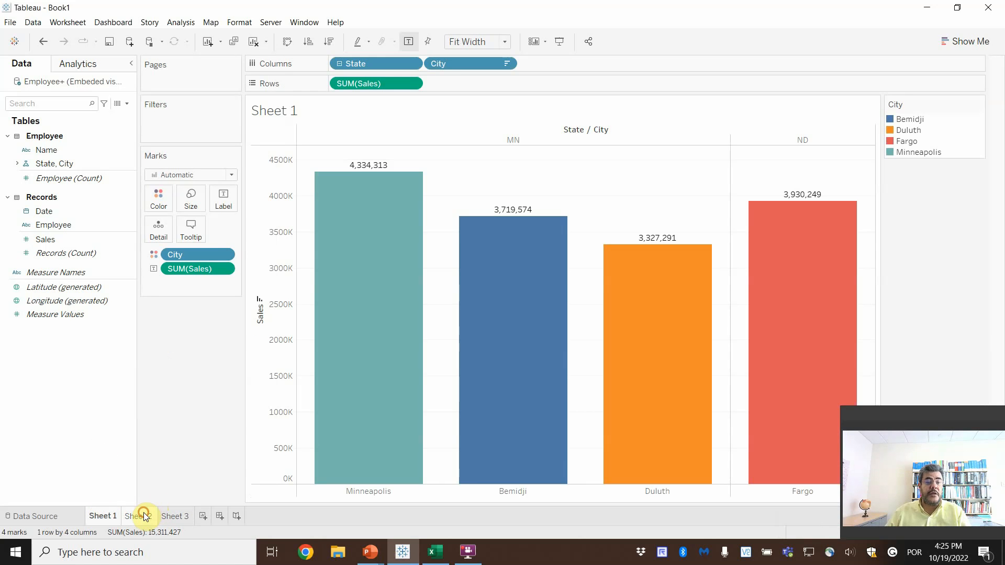
pyautogui.rightClick(134, 515)
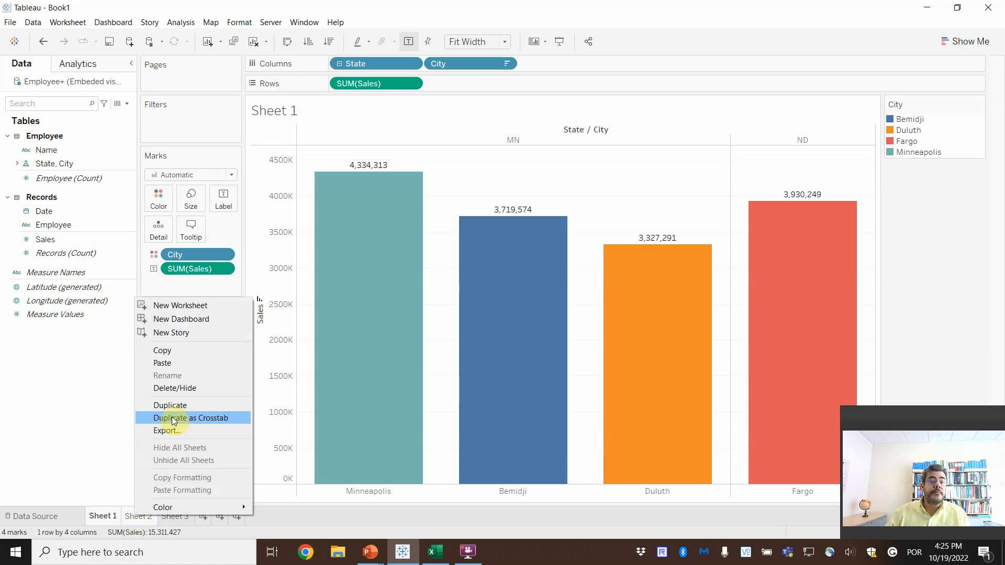
pyautogui.click(190, 388)
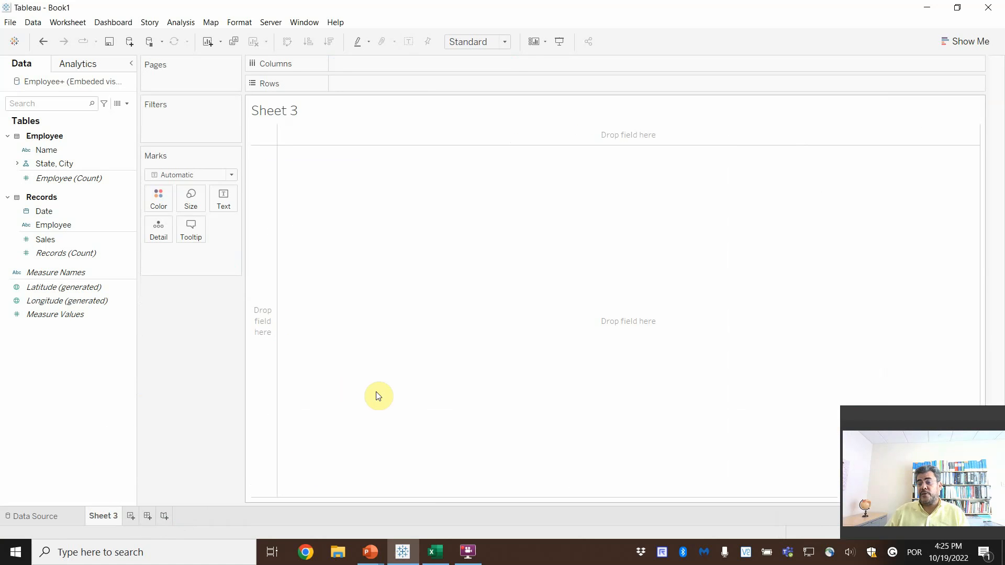
# Switch to the Excel source workbook and review the names, cities and states on the Employee sheet
pyautogui.click(431, 552)
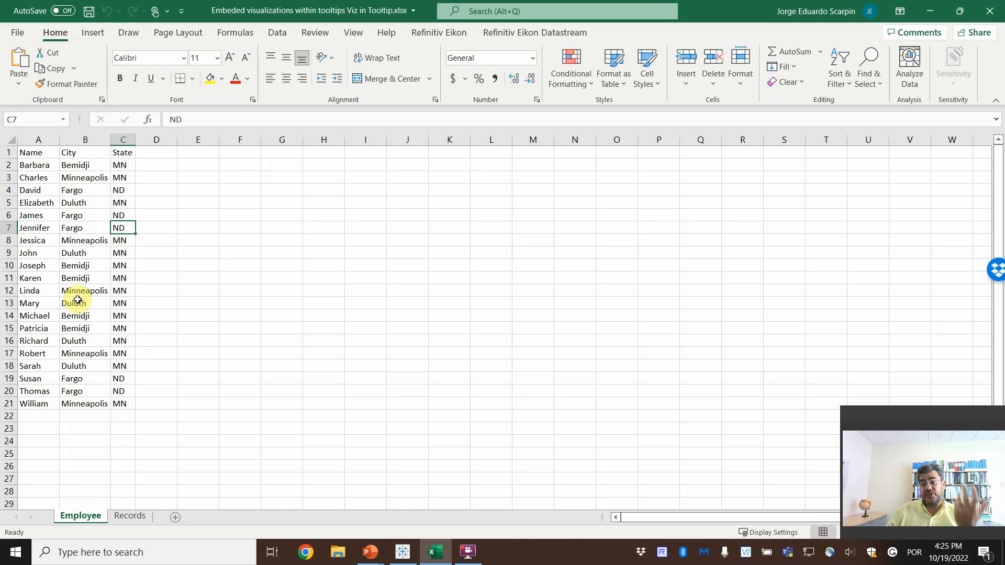
pyautogui.moveTo(49, 167); pyautogui.dragTo(31, 403)
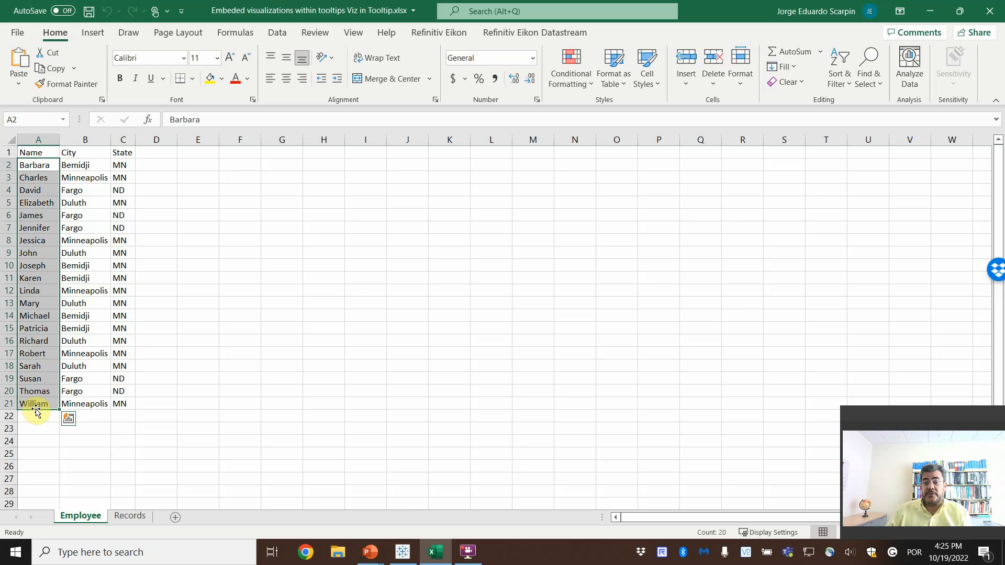
pyautogui.click(93, 328)
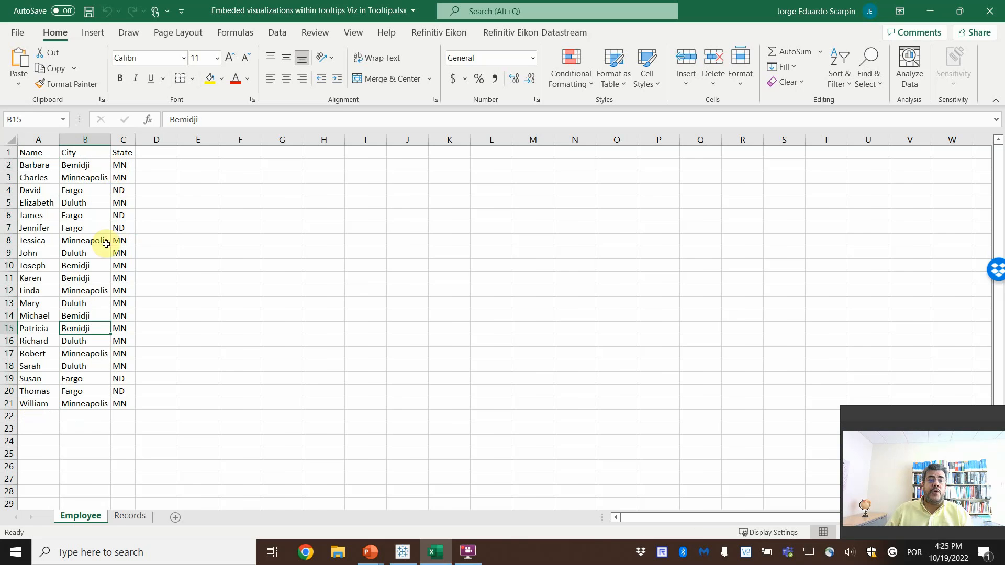
# Look through the date, employee and sales rows of the Records sheet down to the last row
pyautogui.click(132, 516)
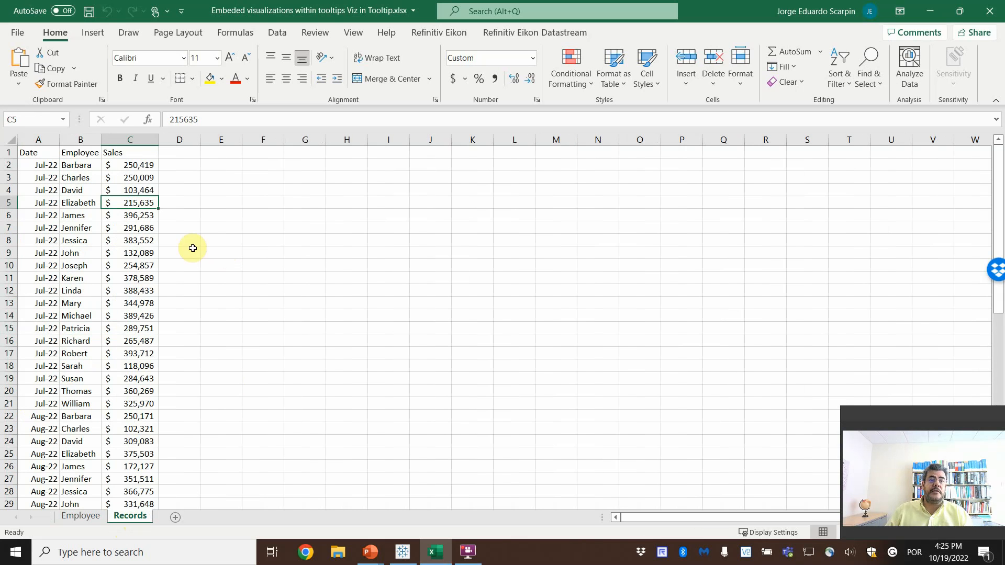
pyautogui.scroll(-7, 167, 290)
pyautogui.scroll(-13, 167, 290)
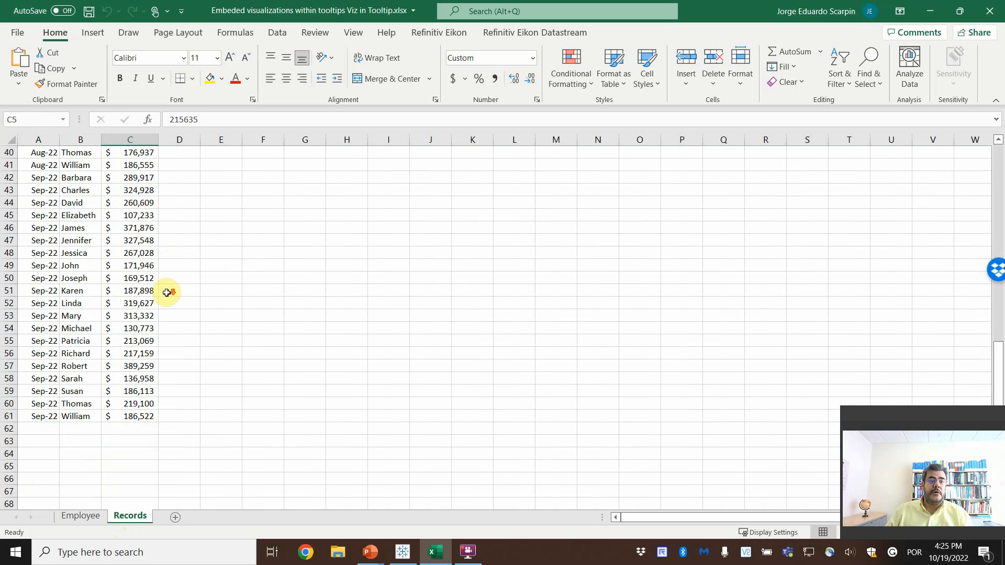
pyautogui.scroll(18, 167, 292)
pyautogui.scroll(2, 166, 293)
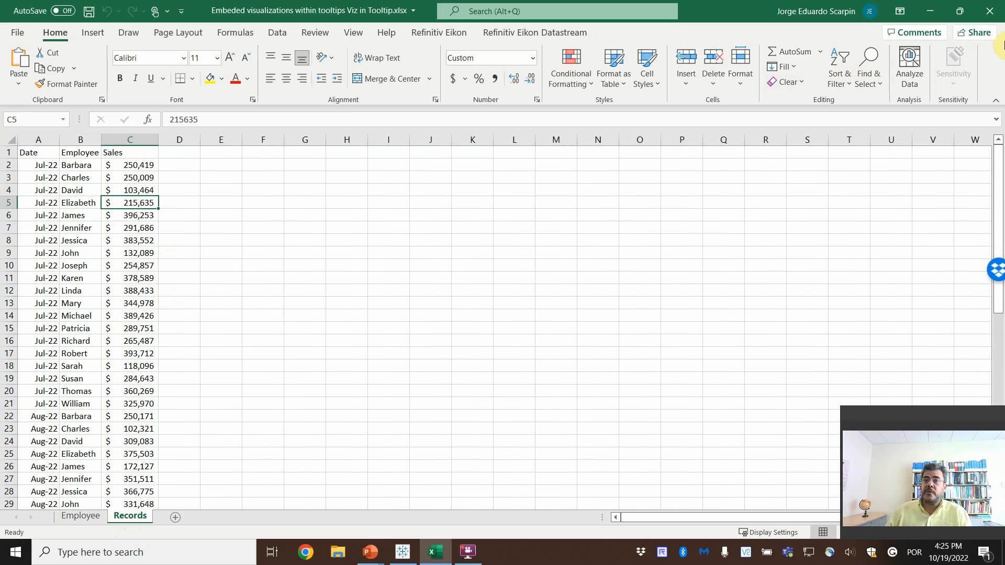
# Switch to Tableau, view the data source page, and close the program without saving the workbook's changes
pyautogui.click(403, 550)
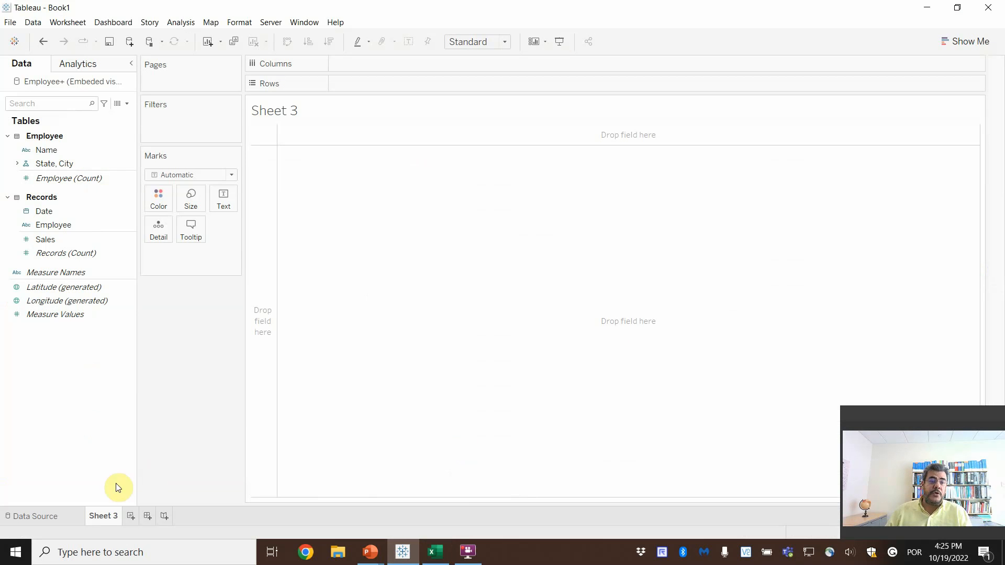
pyautogui.click(48, 514)
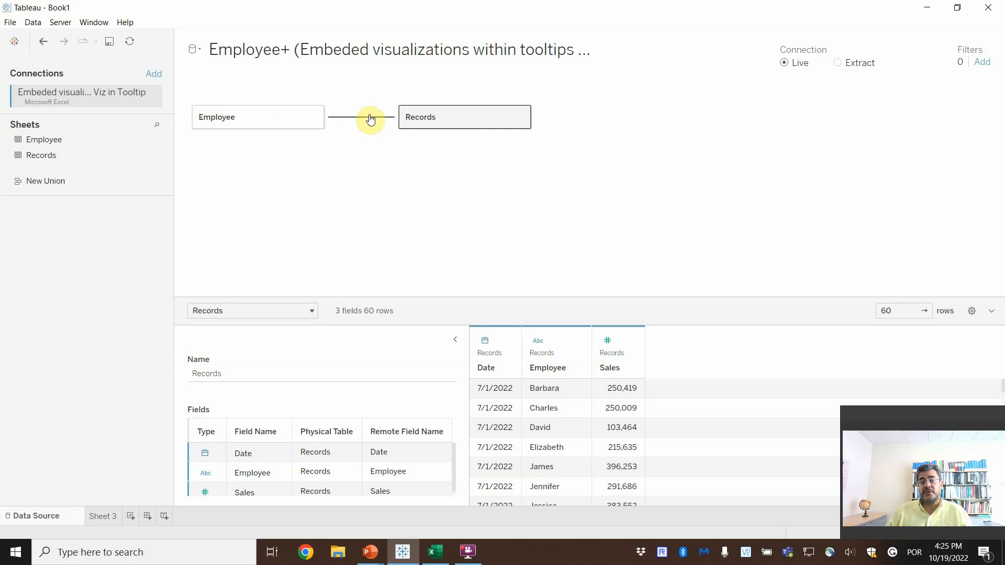
pyautogui.click(988, 7)
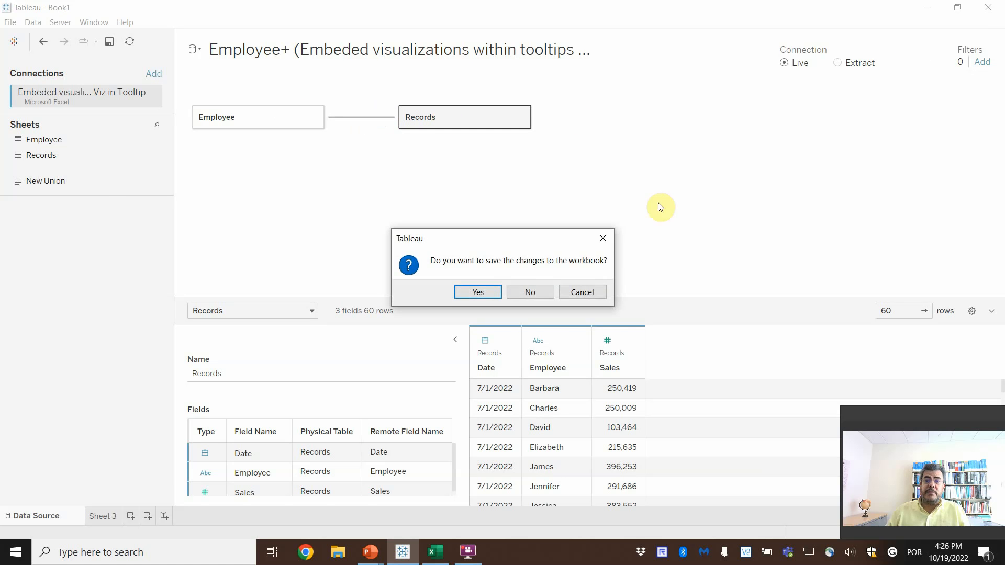
pyautogui.click(530, 291)
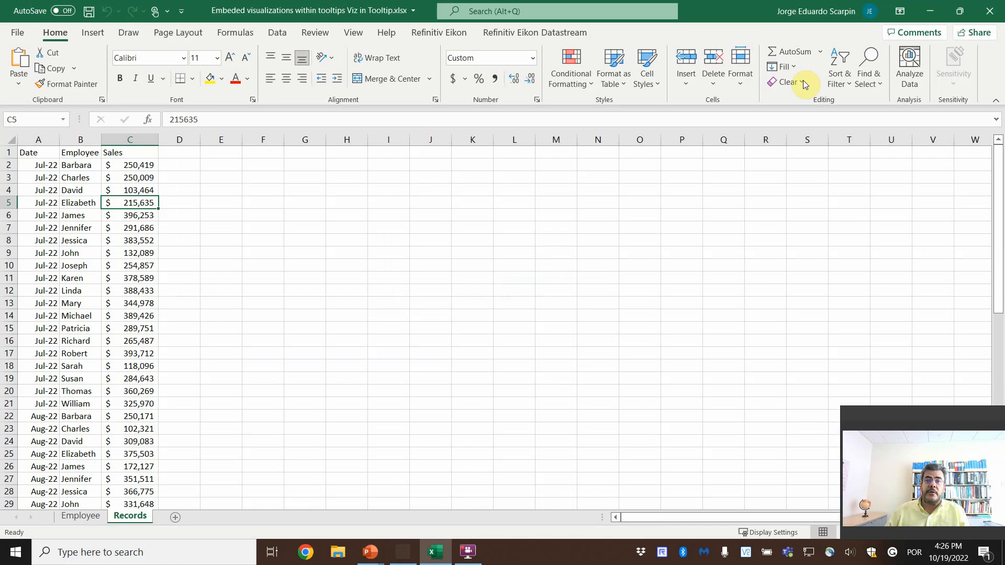
# Minimize Excel and launch Tableau 2022.2
pyautogui.click(928, 8)
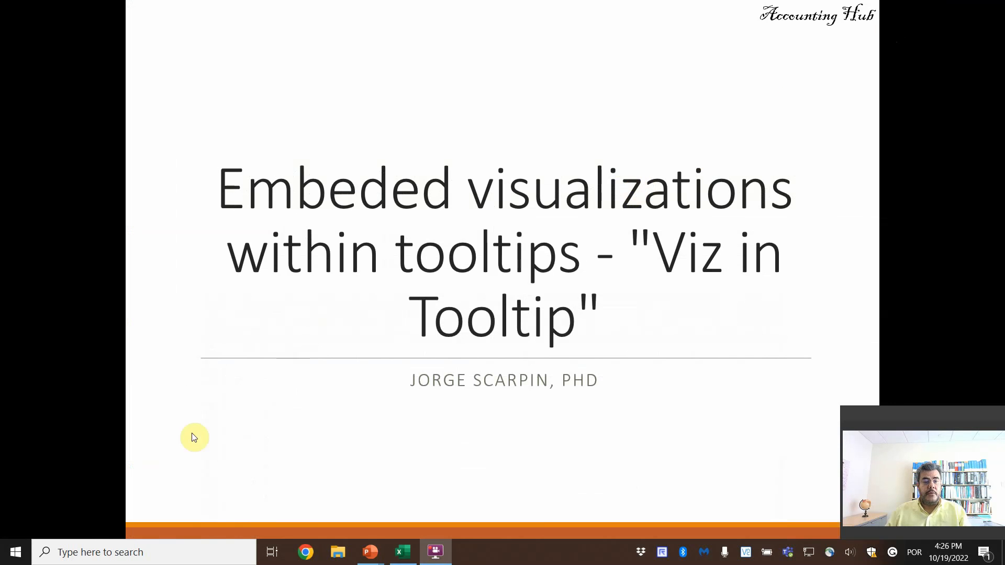
pyautogui.click(74, 552)
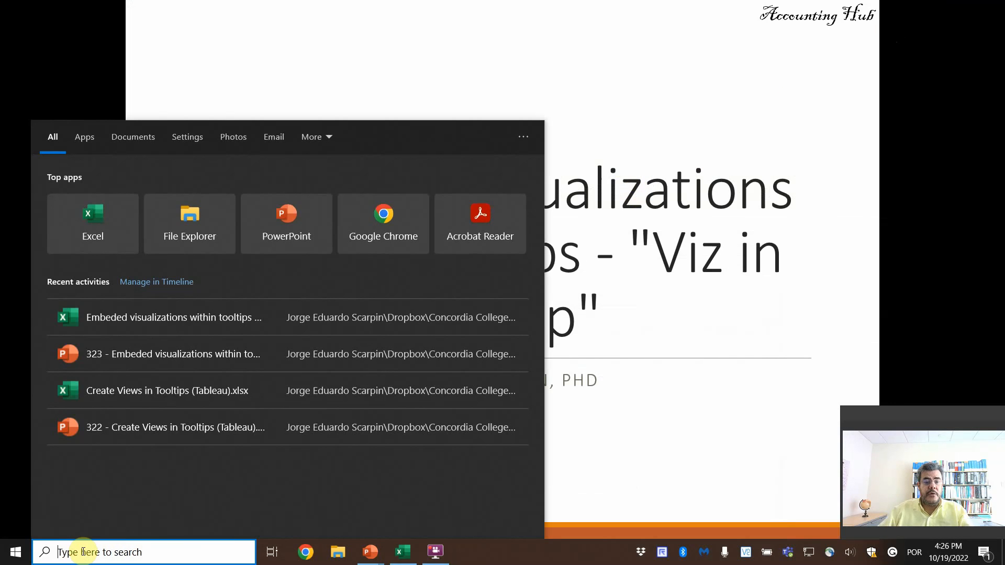
pyautogui.write('ta')
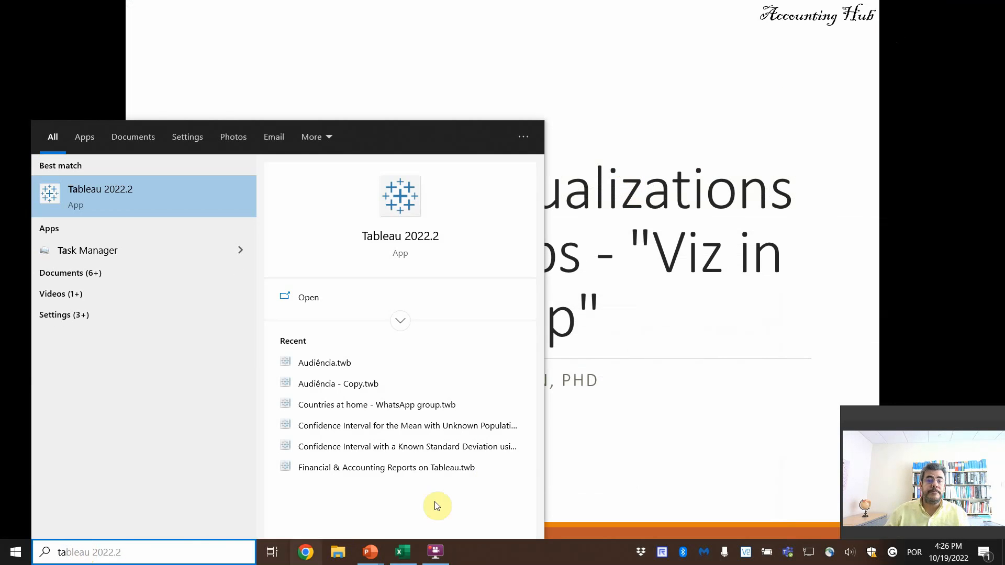
pyautogui.click(317, 297)
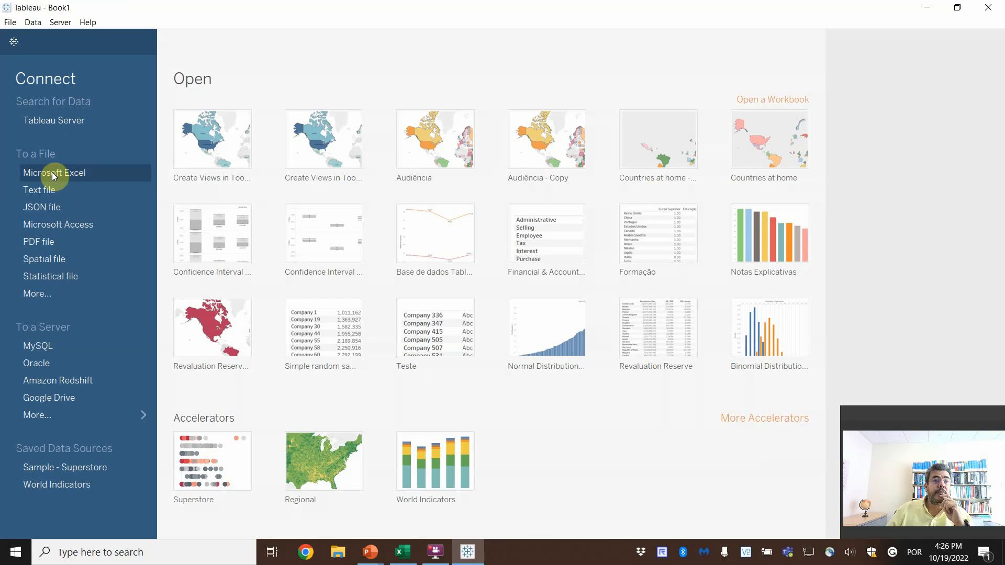
# Connect to the Microsoft Excel file "Embeded visualizations within tooltips Viz in Tooltip.xlsx" as the data source
pyautogui.click(52, 171)
pyautogui.click(292, 196)
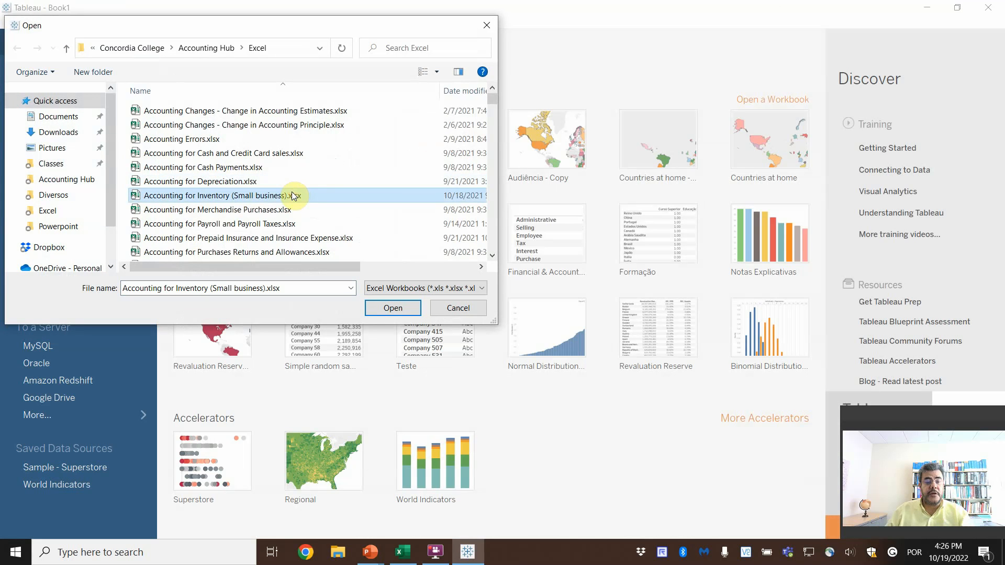
pyautogui.press('e')
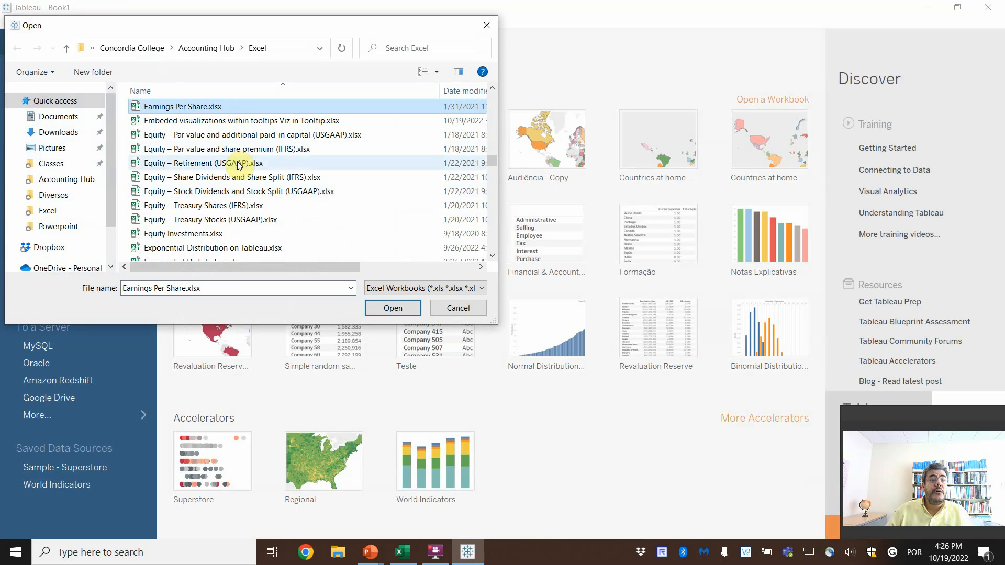
pyautogui.doubleClick(244, 122)
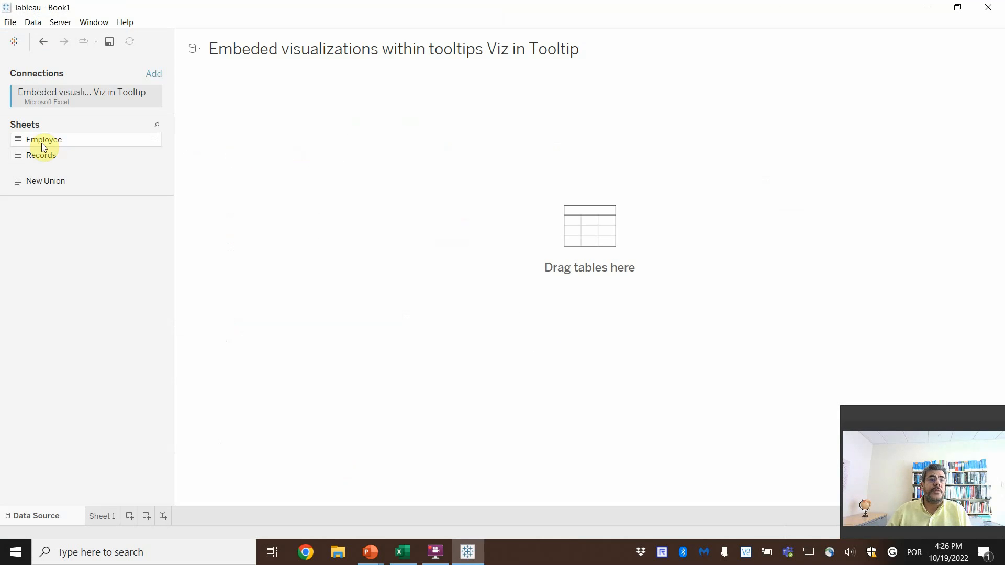
# Add the Employee sheet to the data source canvas and place the Records sheet beside it as a related table
pyautogui.moveTo(40, 139); pyautogui.dragTo(253, 140)
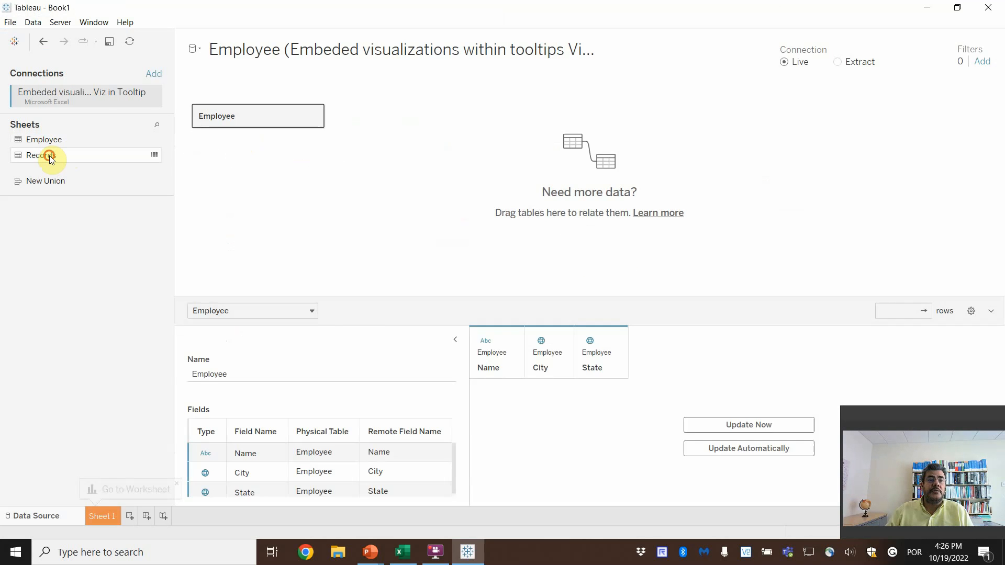
pyautogui.moveTo(50, 155); pyautogui.dragTo(482, 120)
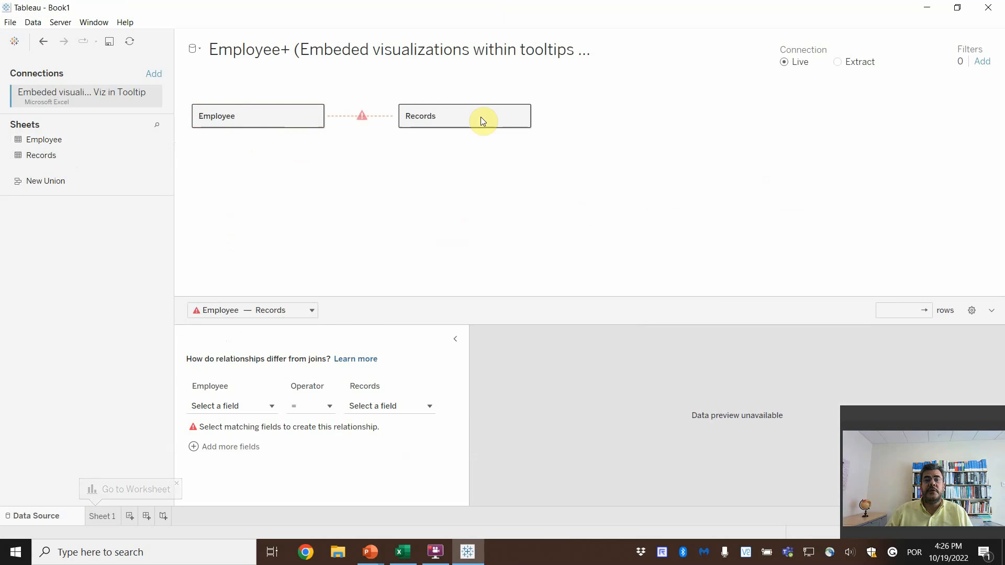
pyautogui.moveTo(368, 127)
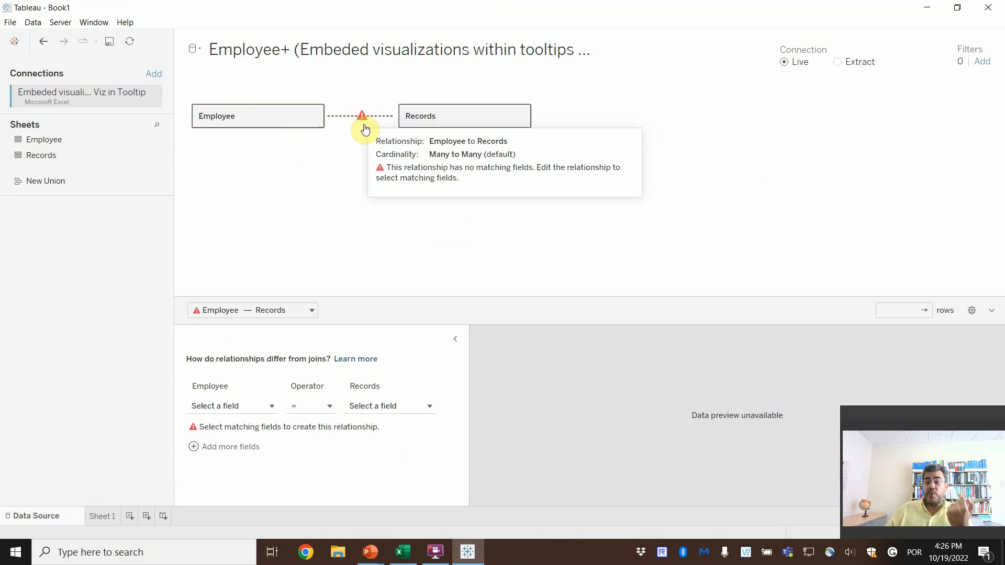
# Switch to Excel and compare the Records sheet's Employee column with the Employee sheet's Name column as matching fields
pyautogui.click(407, 551)
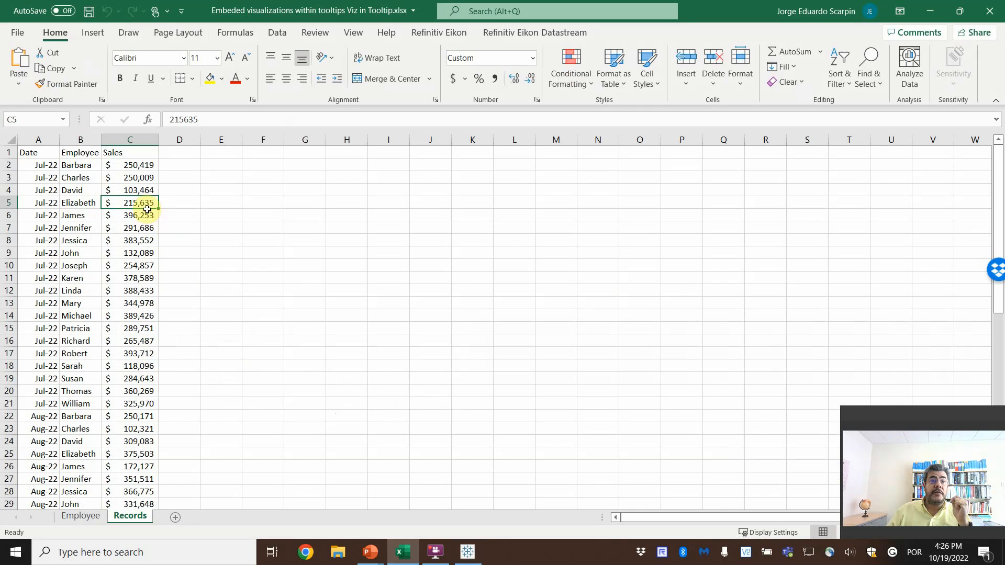
pyautogui.click(79, 164)
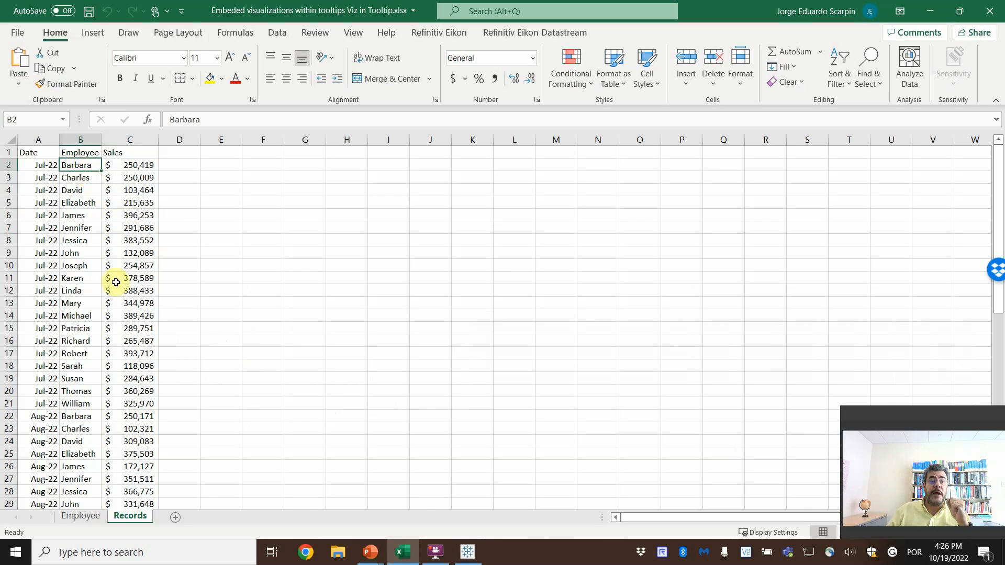
pyautogui.click(82, 516)
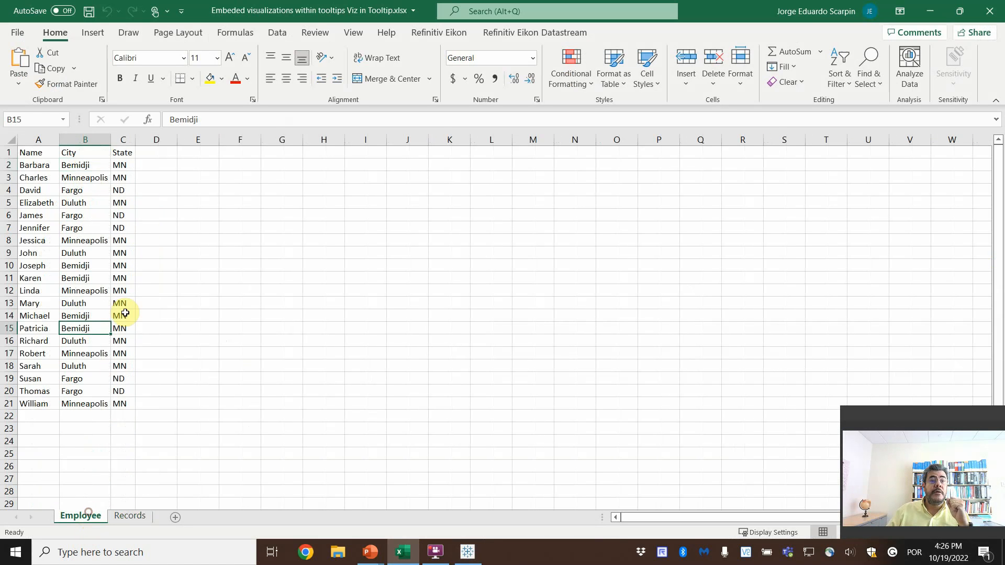
pyautogui.click(39, 153)
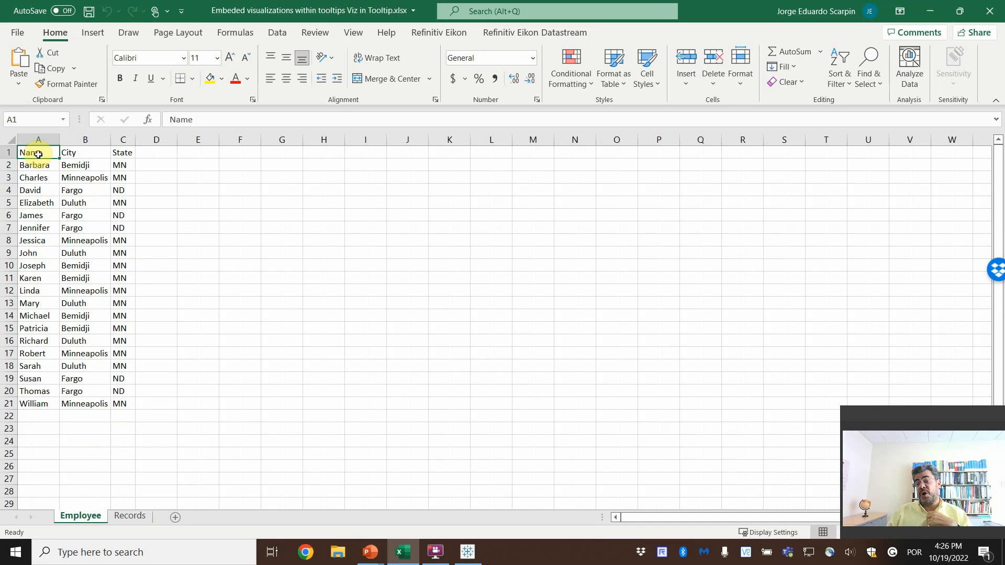
# Switch to Tableau and relate the two tables by matching Employee's Name field to Records' Employee field
pyautogui.click(468, 550)
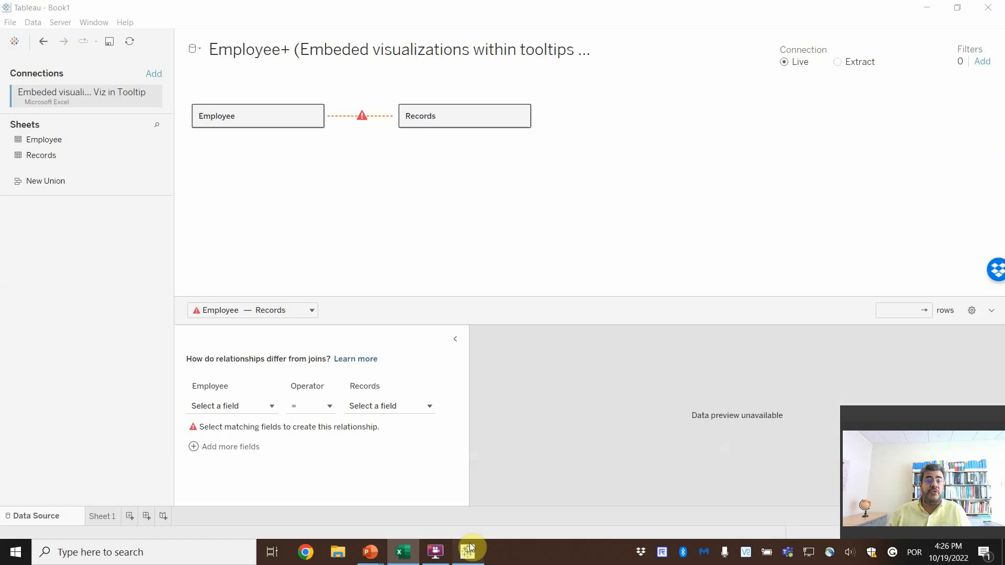
pyautogui.click(269, 405)
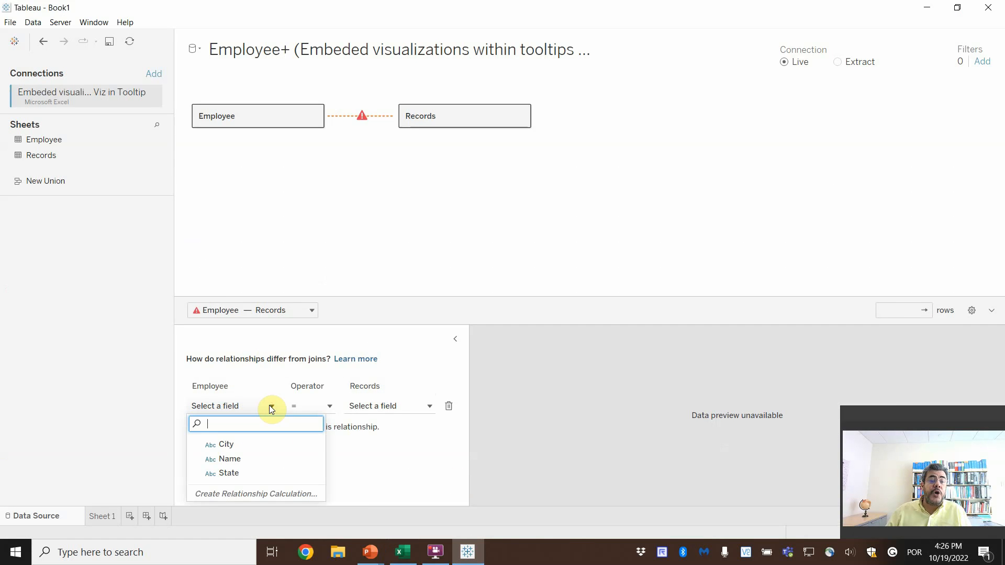
pyautogui.click(240, 461)
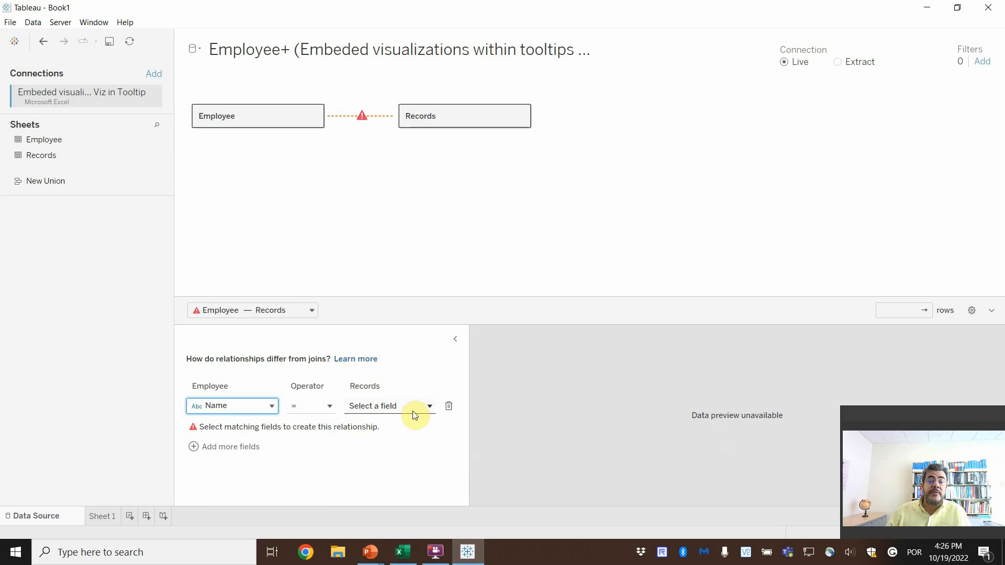
pyautogui.click(429, 408)
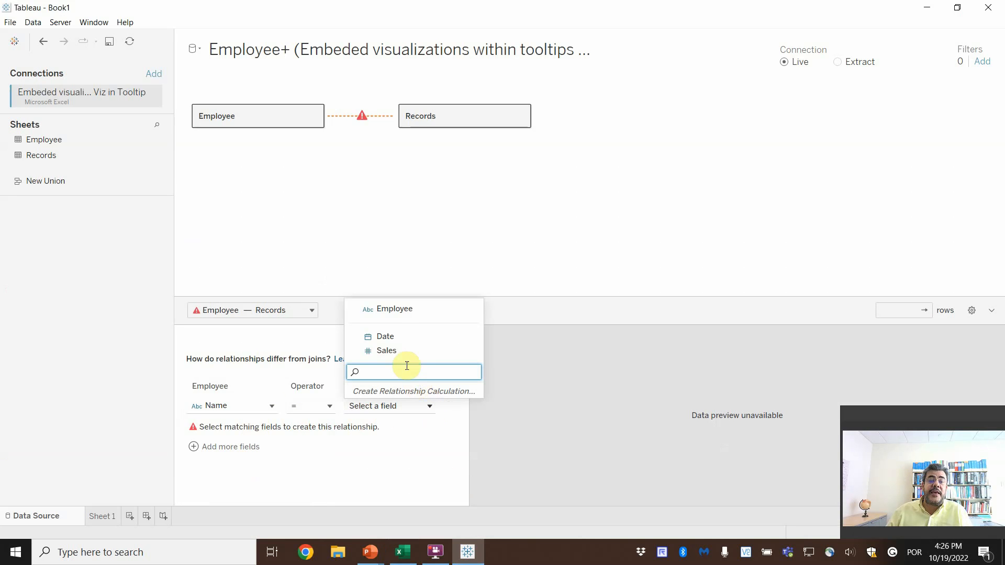
pyautogui.click(394, 310)
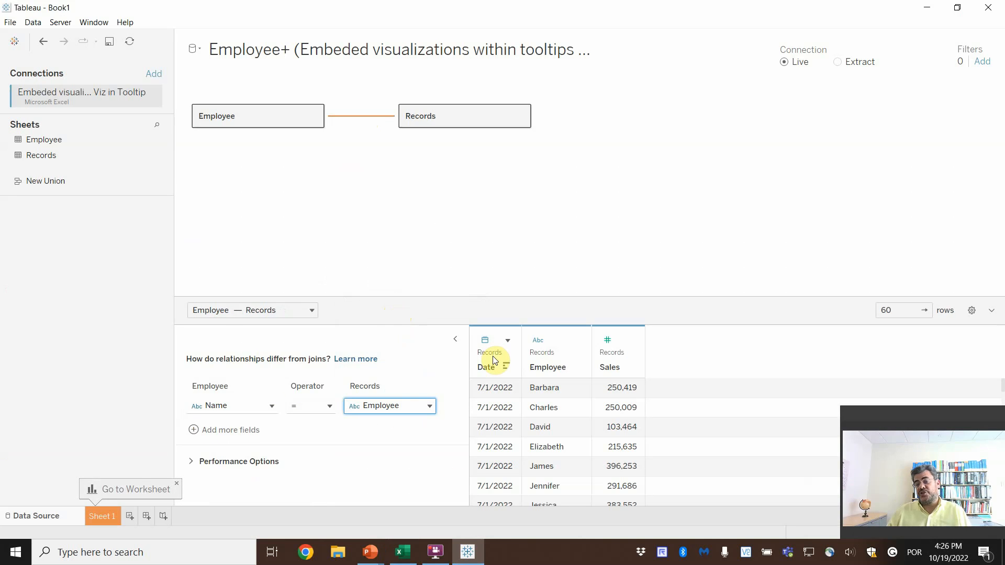
# On Sheet 1, build a horizontal bar chart of Sales by the Records table's Employee field, sorted in descending order
pyautogui.click(105, 515)
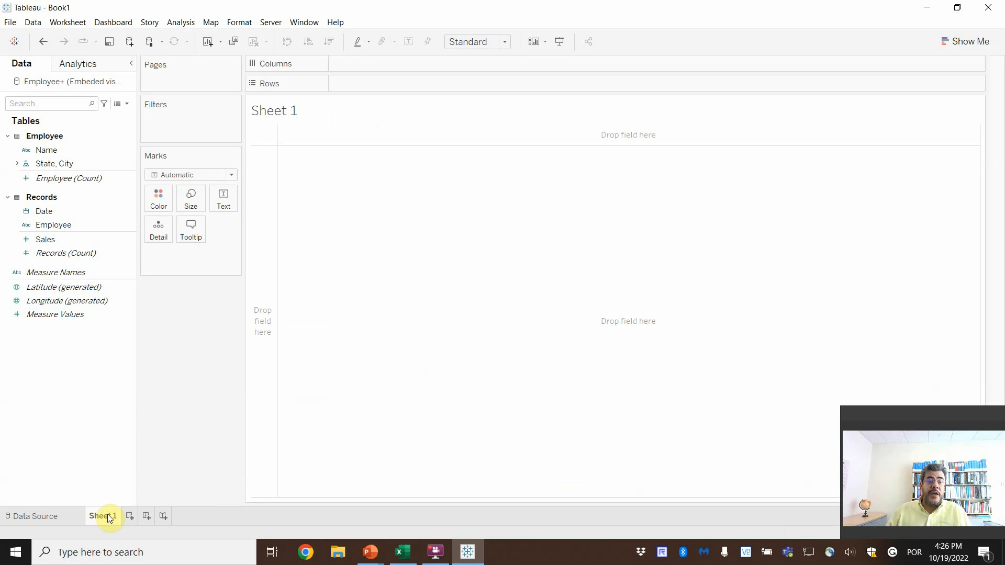
pyautogui.moveTo(109, 518)
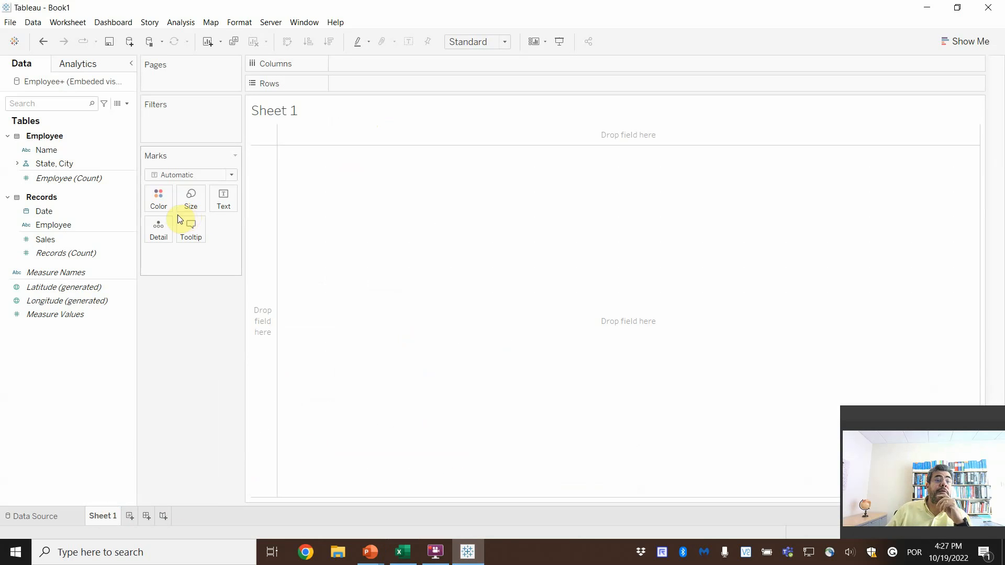
pyautogui.click(55, 224)
pyautogui.moveTo(53, 225); pyautogui.dragTo(366, 86)
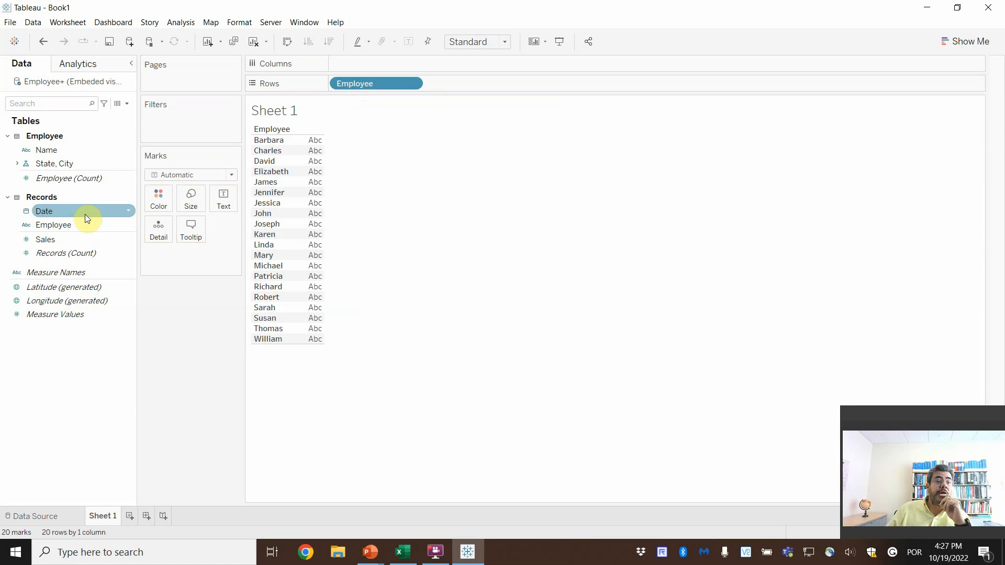
pyautogui.click(64, 239)
pyautogui.moveTo(64, 239); pyautogui.dragTo(359, 68)
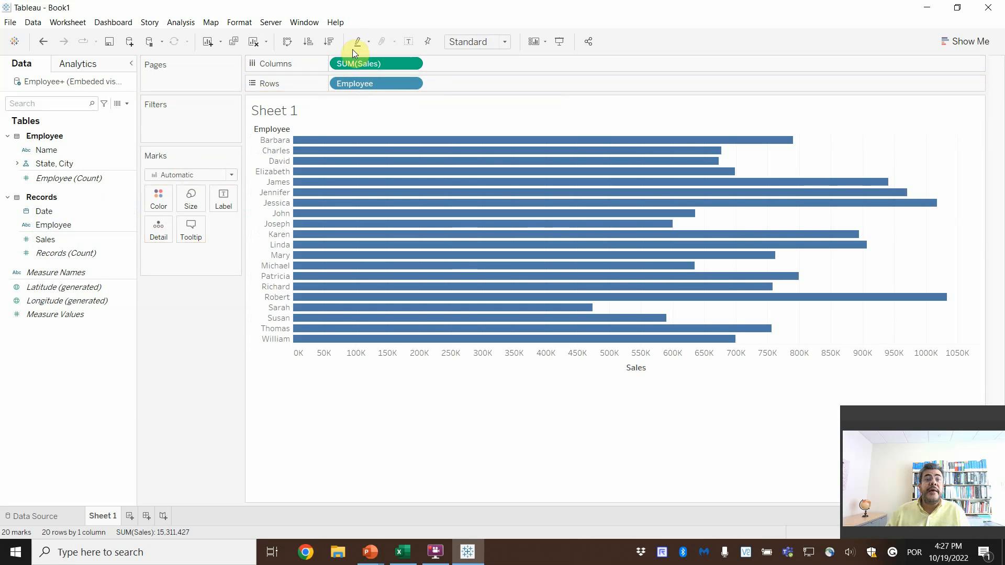
pyautogui.click(330, 41)
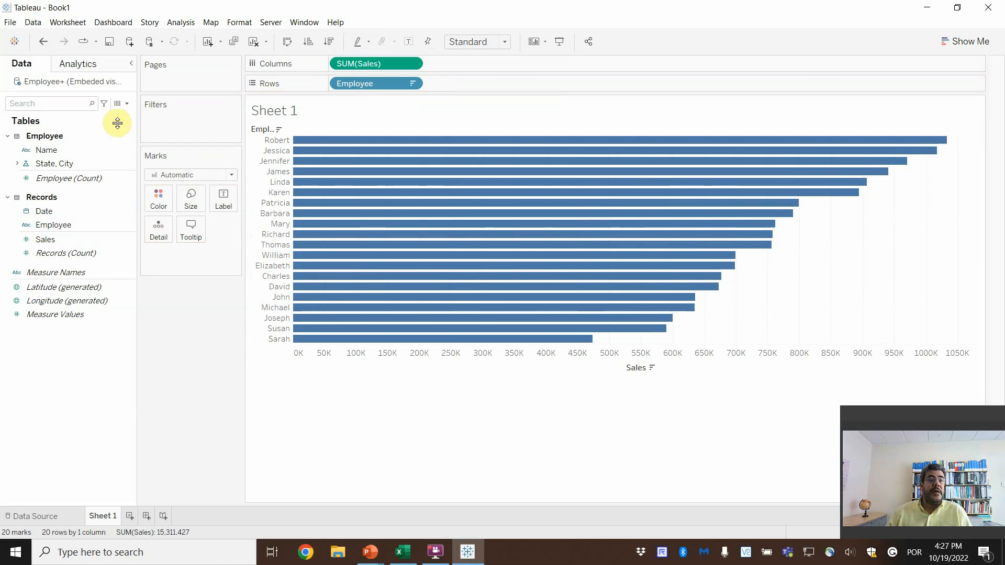
# Color the employee bars by Sales using the Orange palette and hide the color legend
pyautogui.moveTo(37, 241); pyautogui.dragTo(146, 203)
pyautogui.click(160, 201)
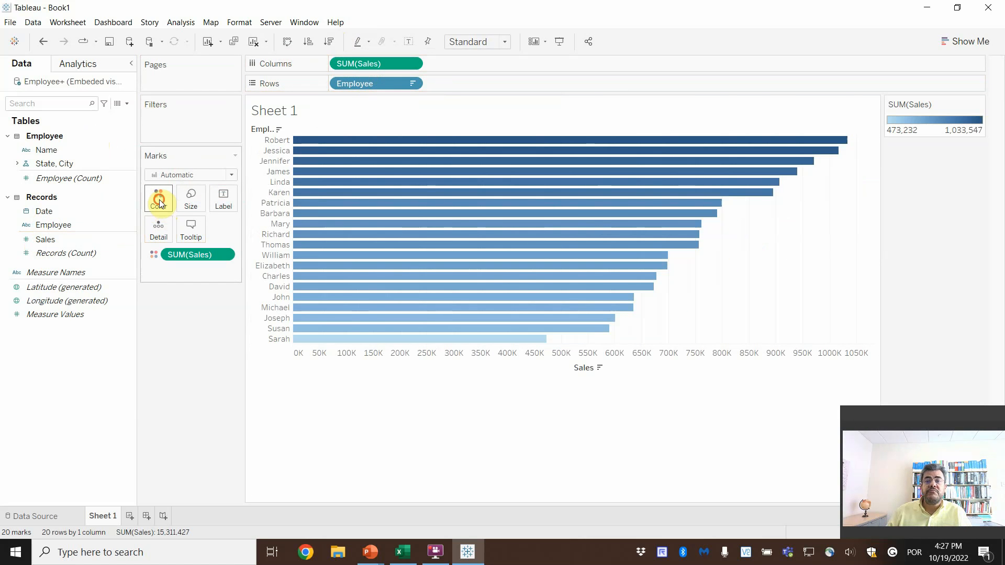
pyautogui.click(204, 238)
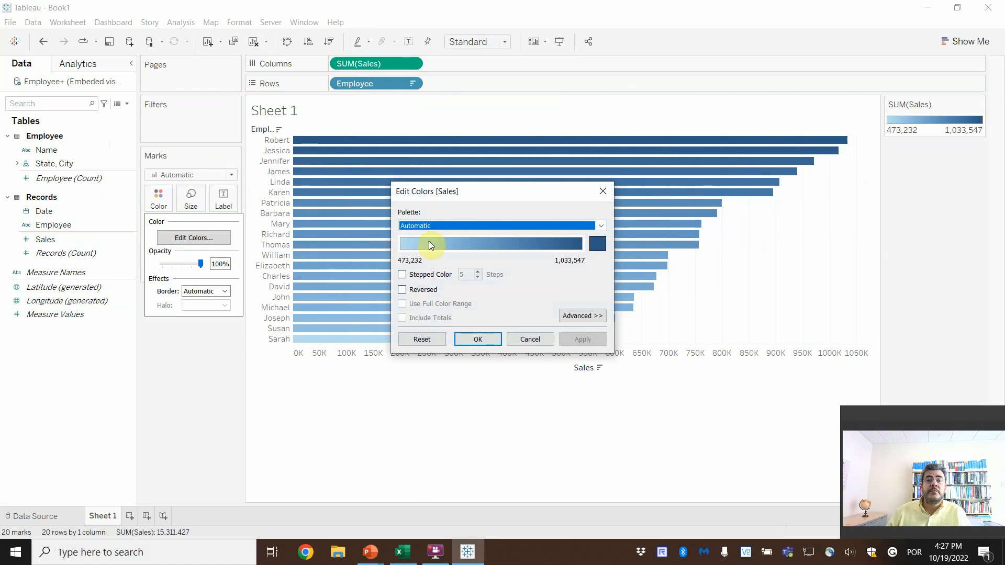
pyautogui.click(539, 225)
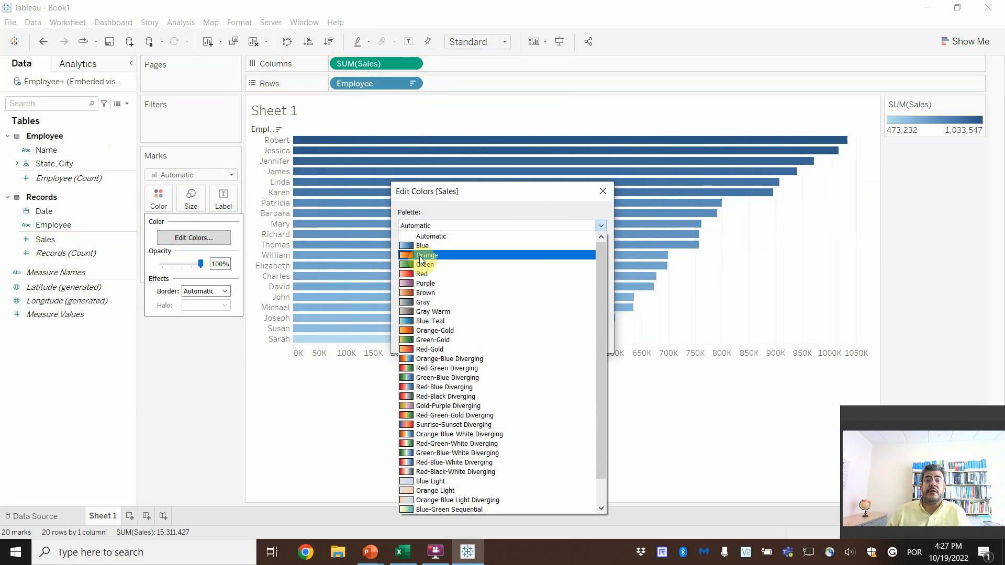
pyautogui.click(420, 257)
pyautogui.click(580, 340)
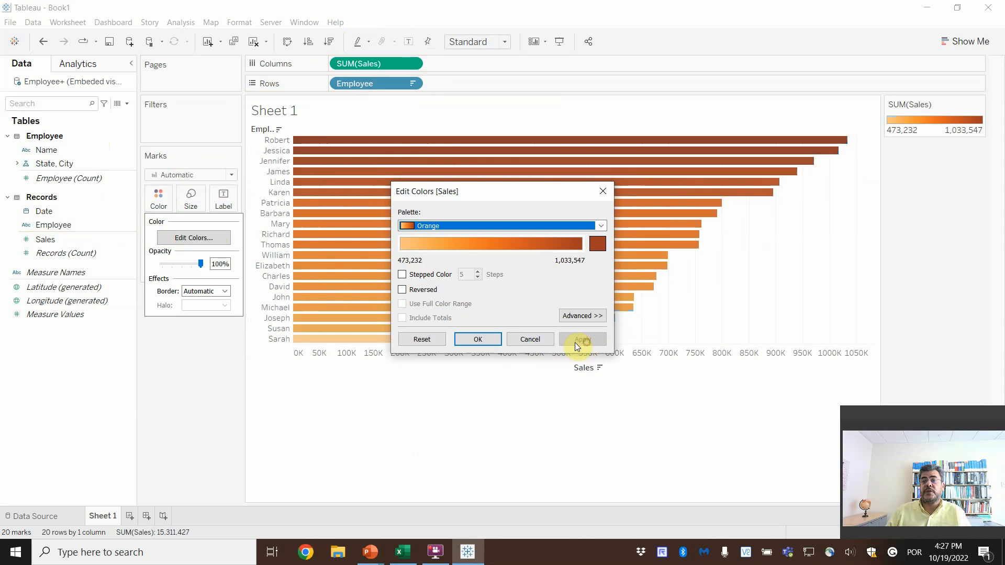
pyautogui.click(477, 339)
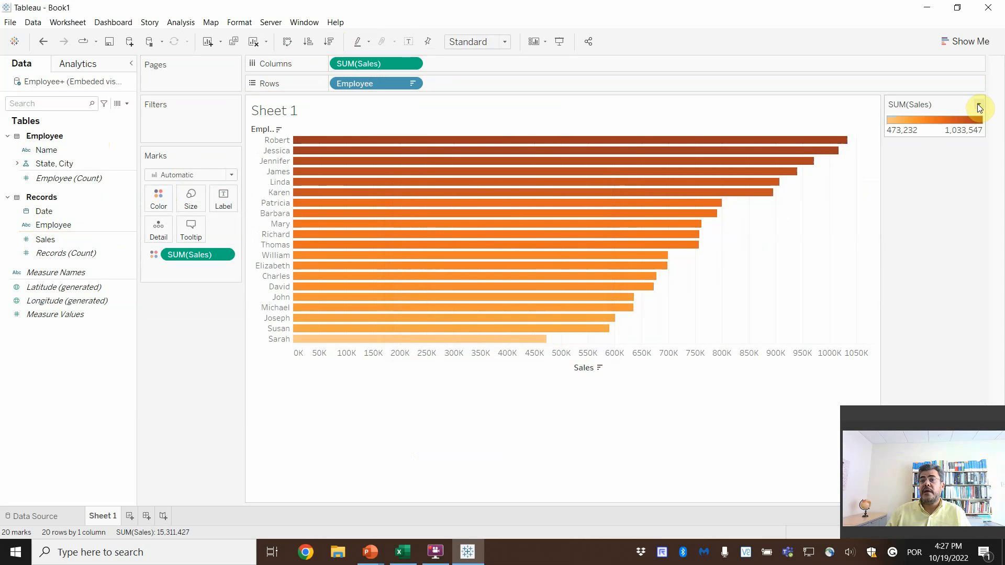
pyautogui.click(979, 107)
pyautogui.click(926, 171)
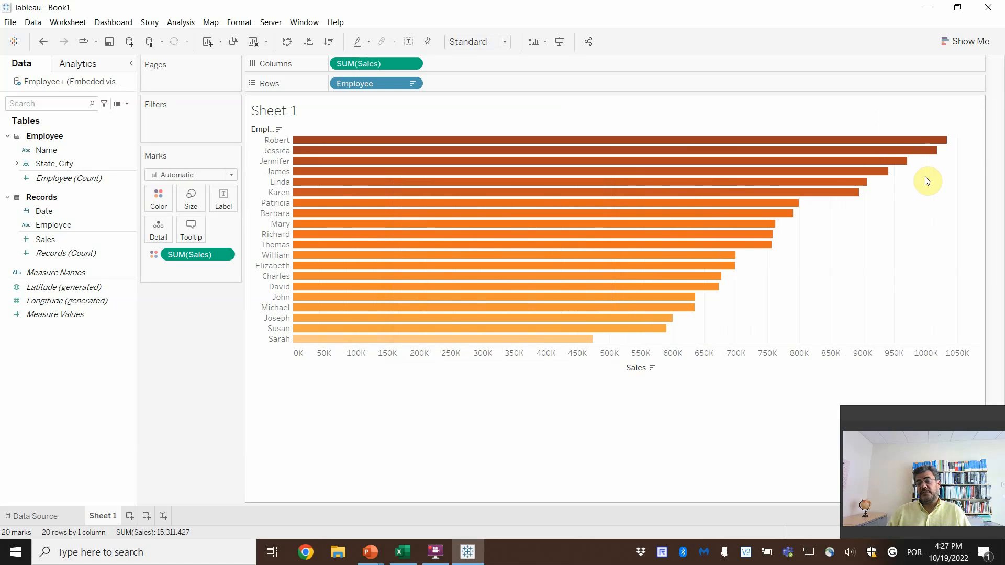
# Rename the Sheet 1 worksheet as Viz
pyautogui.doubleClick(102, 517)
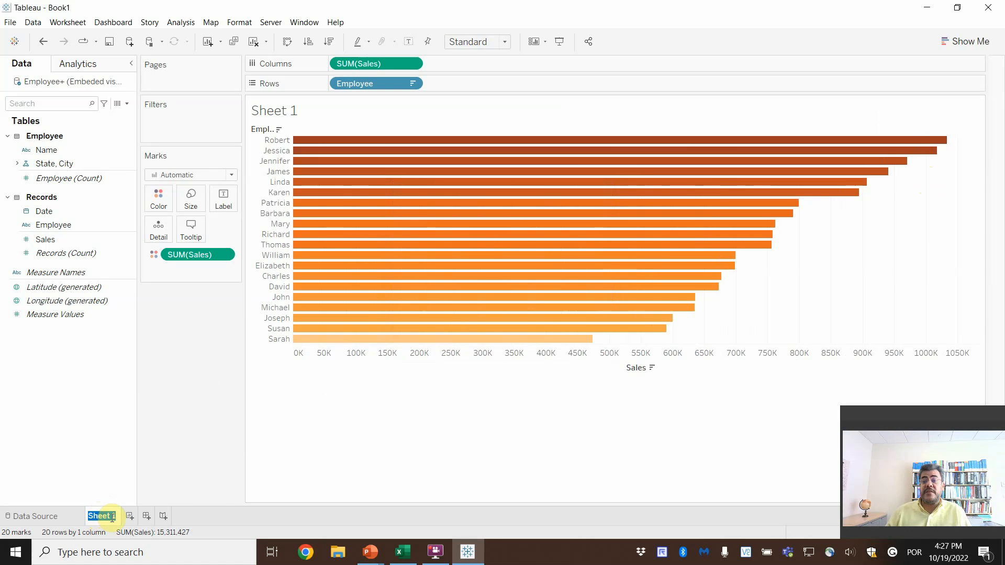
pyautogui.write('V')
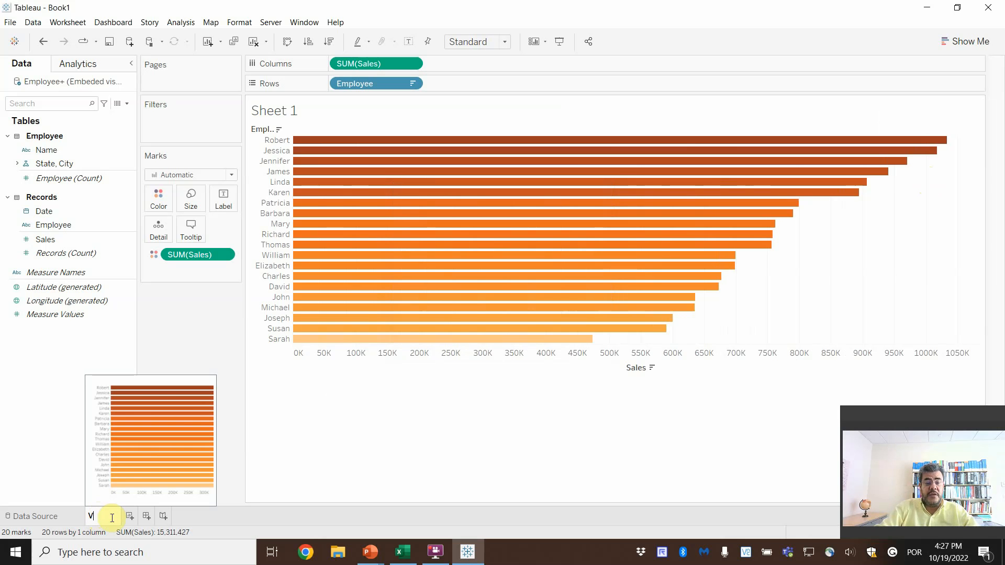
pyautogui.write('iz')
pyautogui.press('Return')
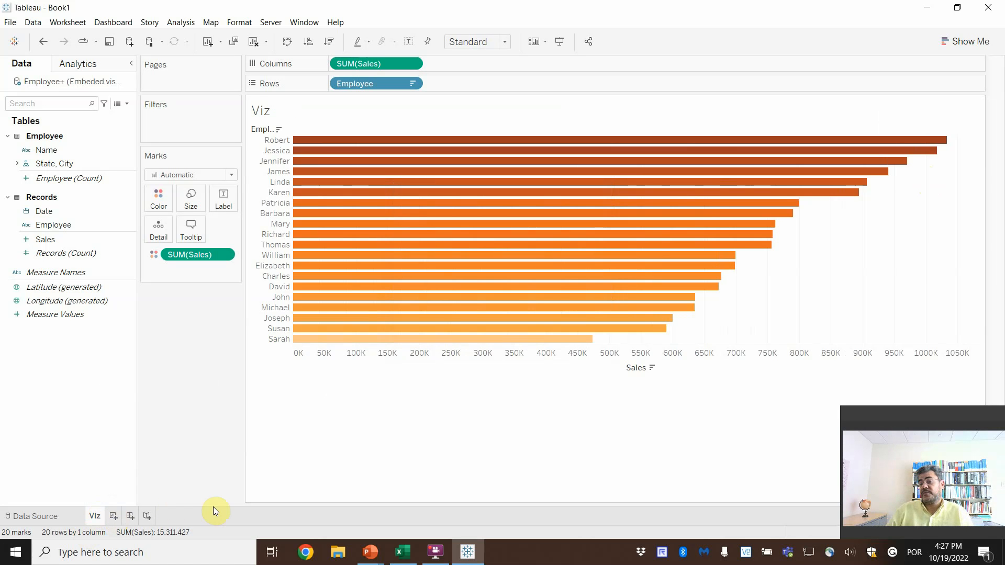
# Add a new worksheet and build a vertical bar chart with State in columns and Sales in rows
pyautogui.click(113, 516)
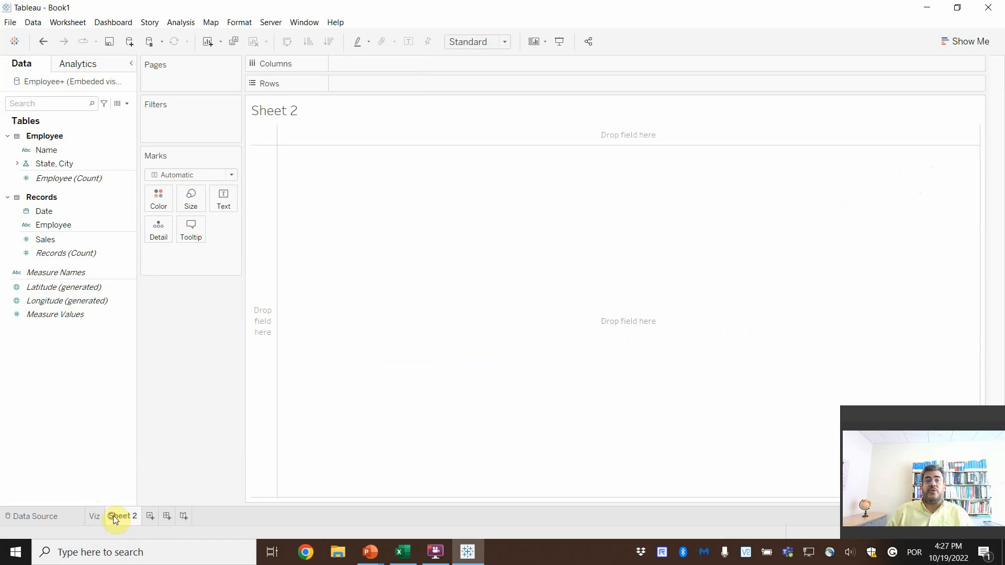
pyautogui.moveTo(57, 163)
pyautogui.mouseDown()
pyautogui.moveTo(344, 102)
pyautogui.moveTo(359, 82)
pyautogui.mouseUp()
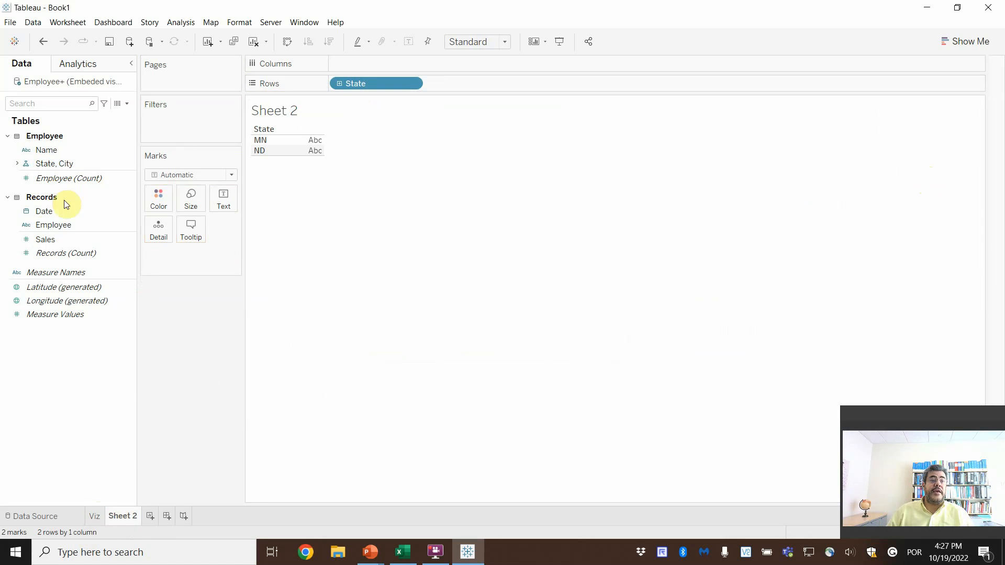
pyautogui.click(38, 239)
pyautogui.moveTo(38, 239); pyautogui.dragTo(352, 60)
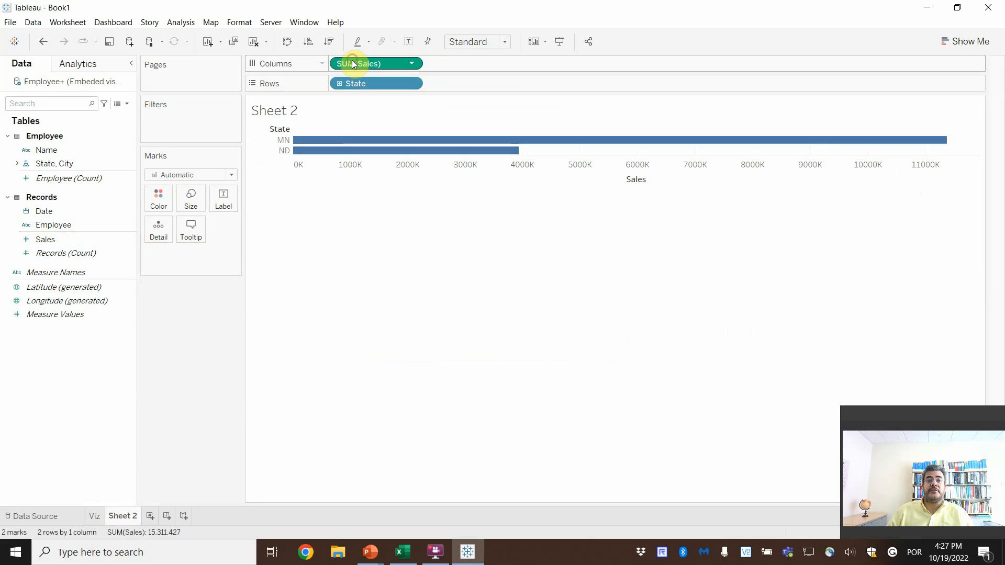
pyautogui.click(288, 43)
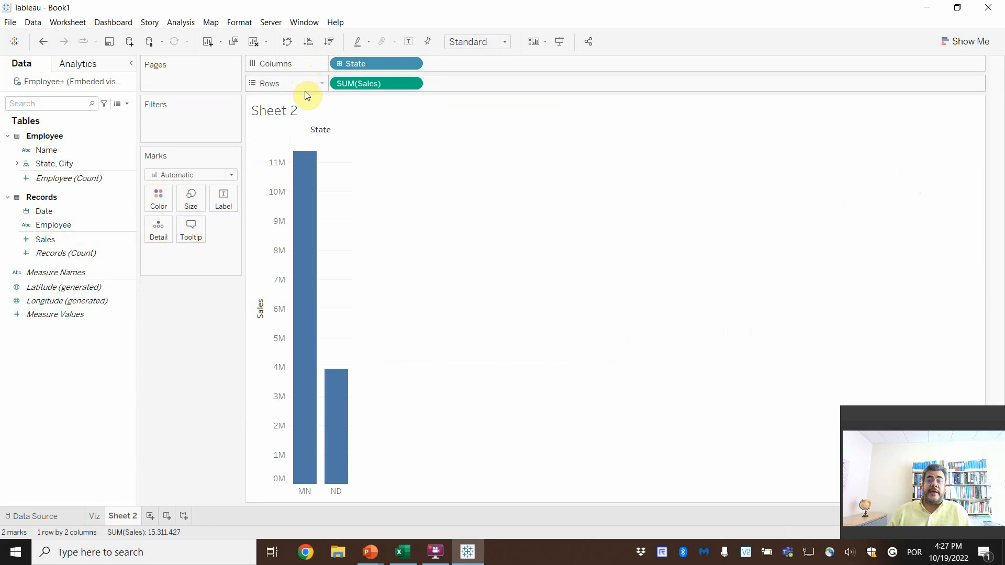
# Rename the Sheet 2 worksheet as Sales
pyautogui.doubleClick(124, 517)
pyautogui.write('Sales')
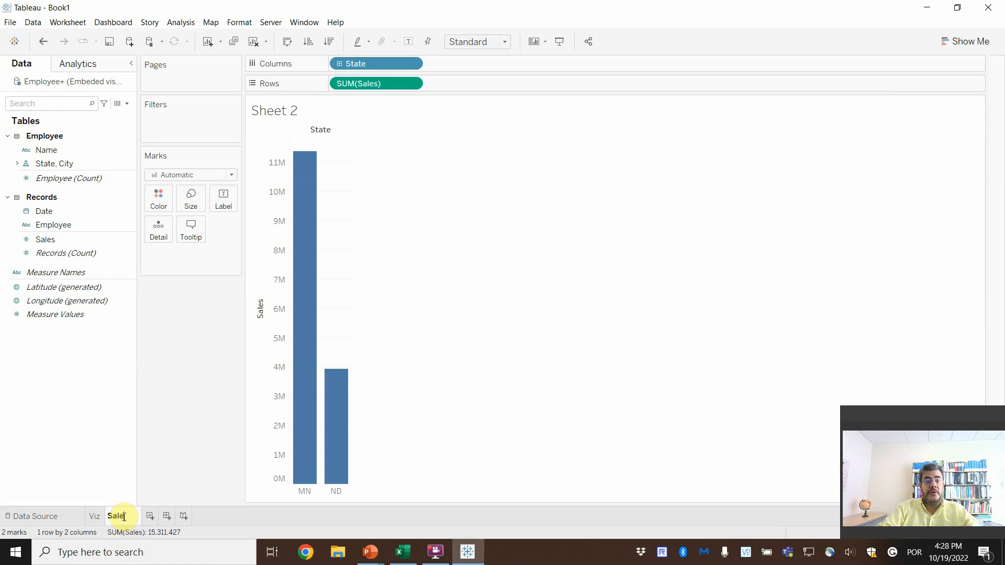
pyautogui.press('Return')
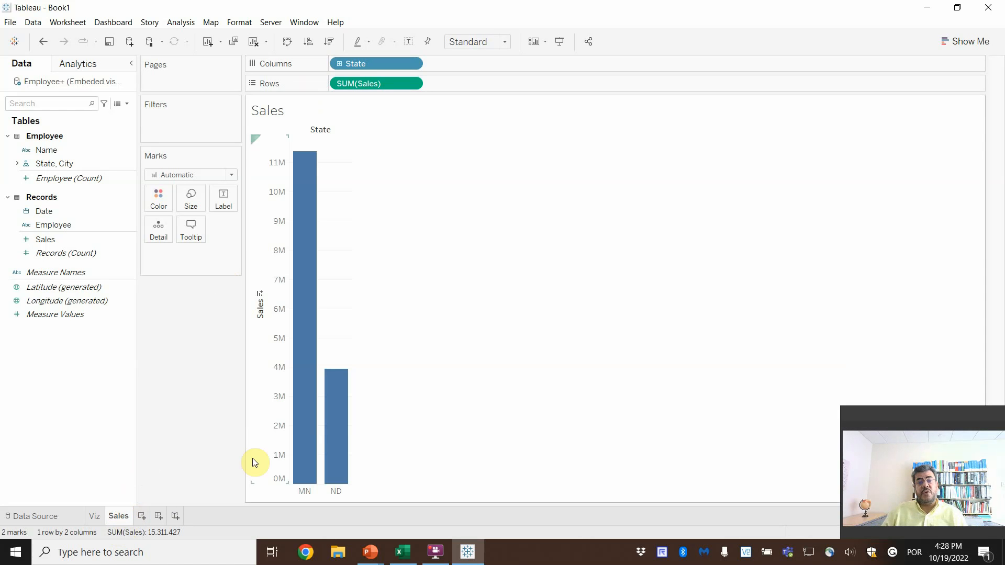
# Expand State to City in the columns, color the bars by City, and sort them descending by Sales
pyautogui.click(339, 64)
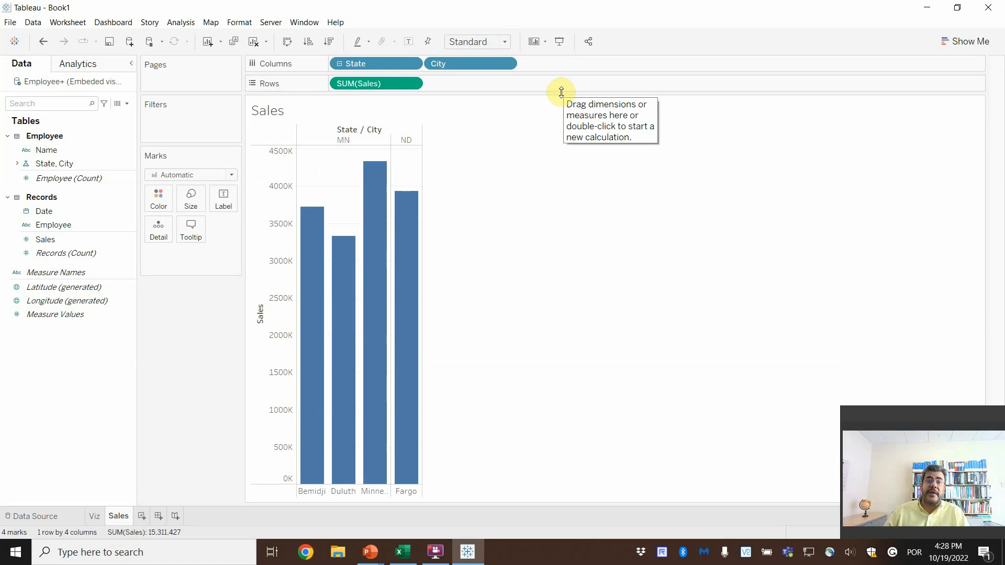
pyautogui.moveTo(67, 161); pyautogui.dragTo(154, 198)
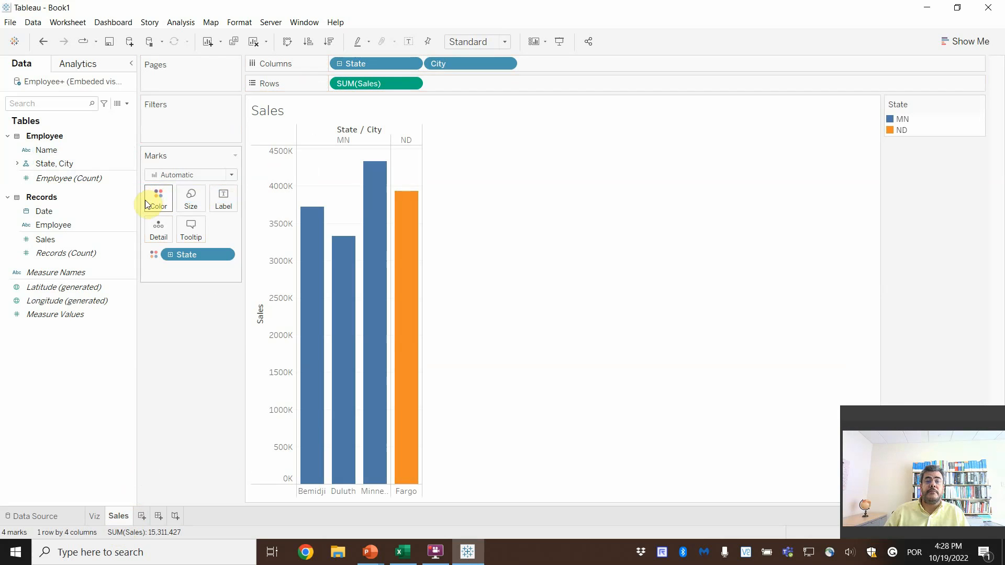
pyautogui.click(170, 254)
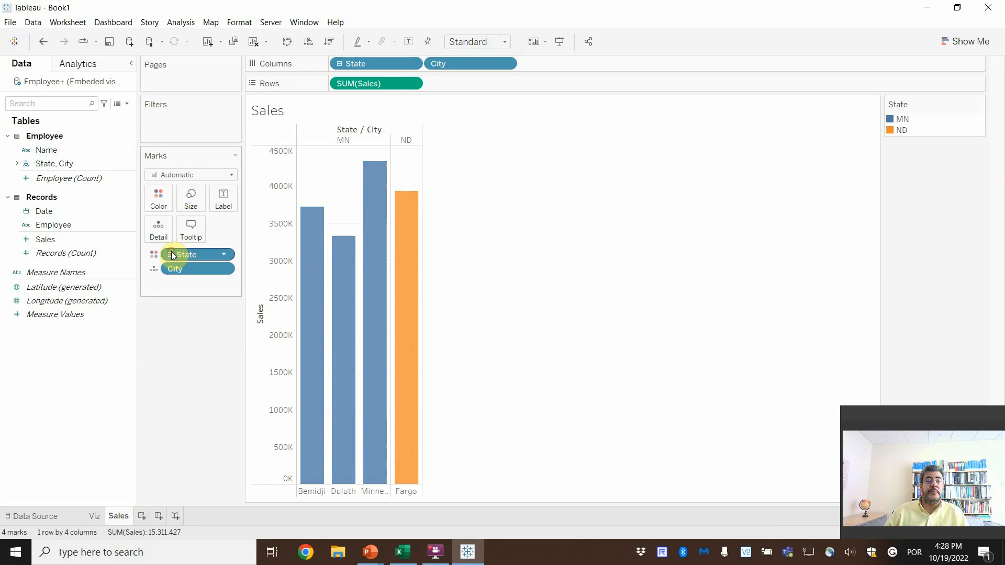
pyautogui.moveTo(171, 269); pyautogui.dragTo(153, 202)
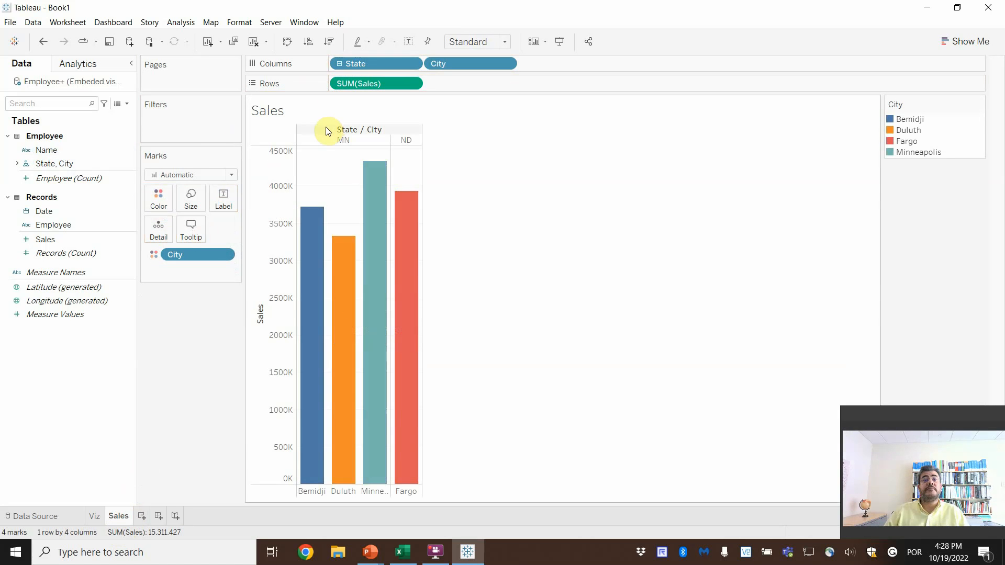
pyautogui.click(329, 41)
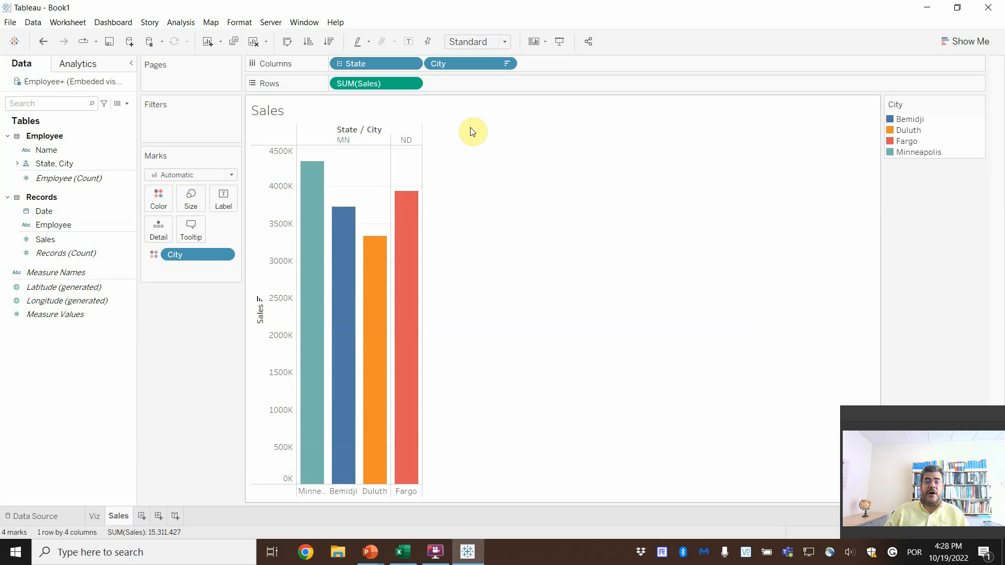
# Insert the Viz sheet into the Sales sheet's tooltip and check it on the Fargo bar
pyautogui.moveTo(400, 225)
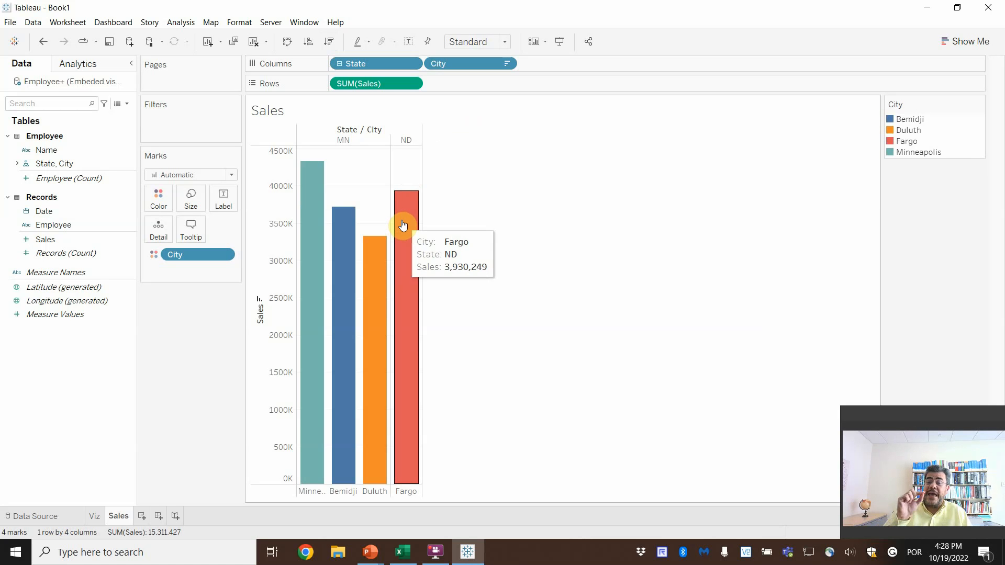
pyautogui.click(95, 518)
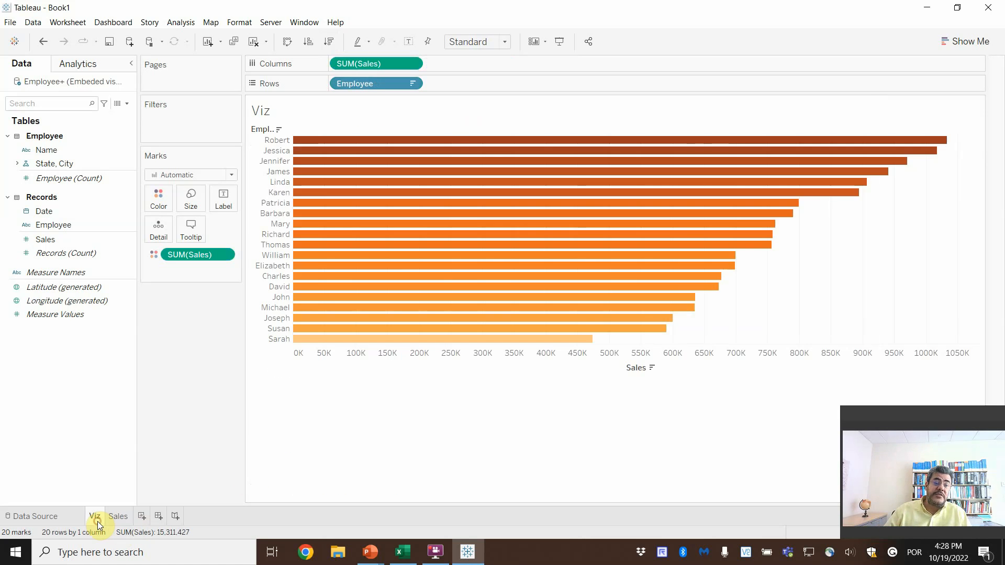
pyautogui.click(118, 516)
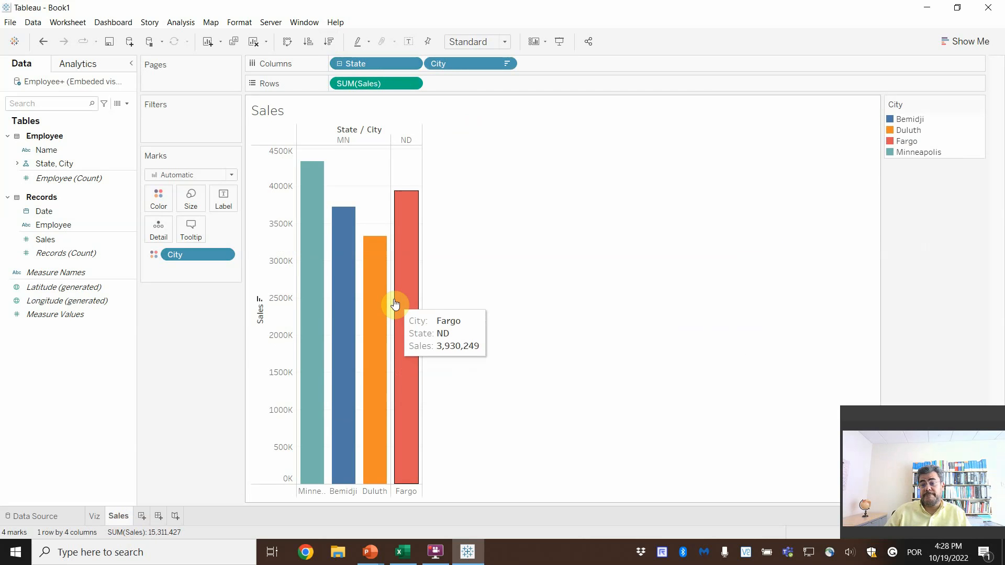
pyautogui.click(191, 233)
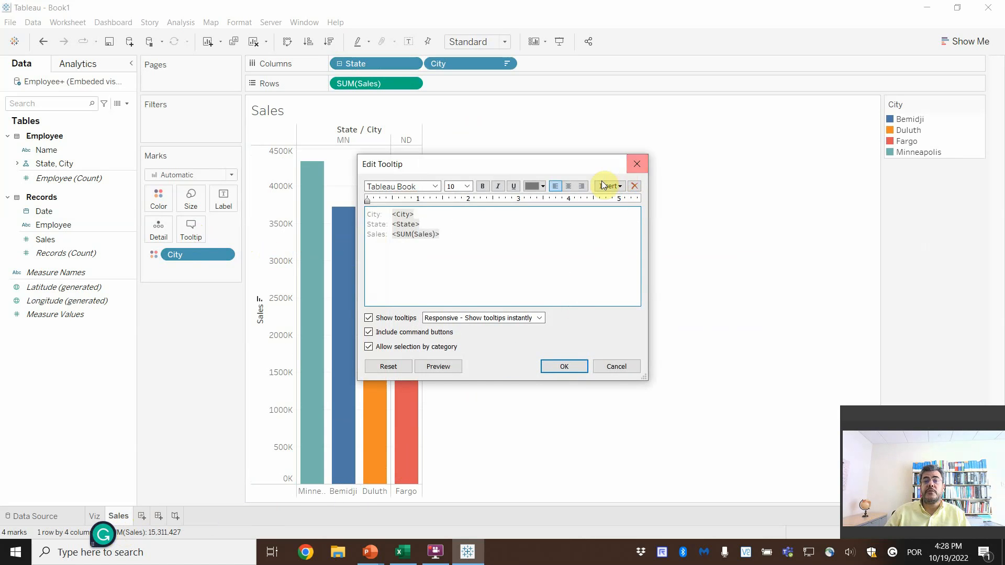
pyautogui.click(621, 188)
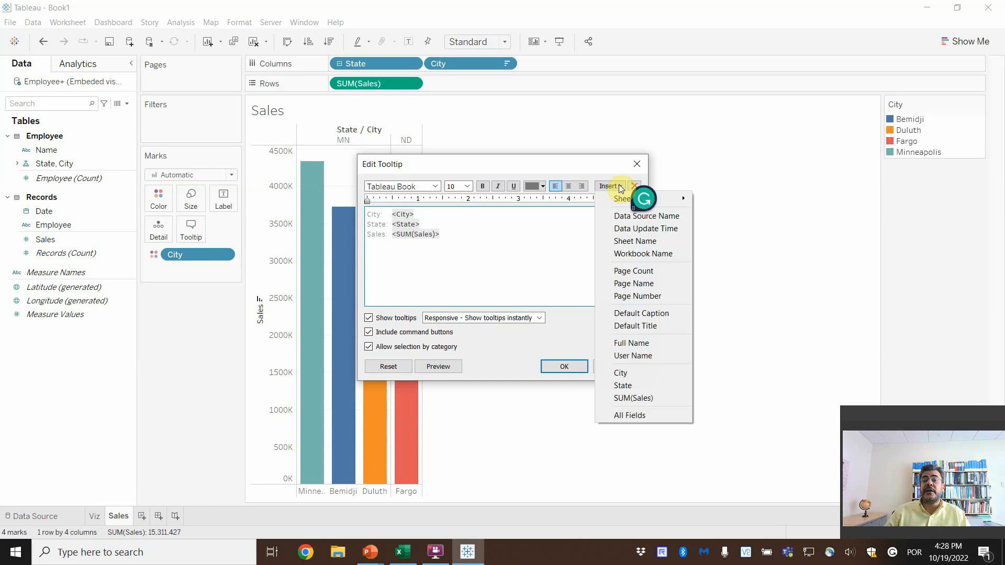
pyautogui.moveTo(620, 201)
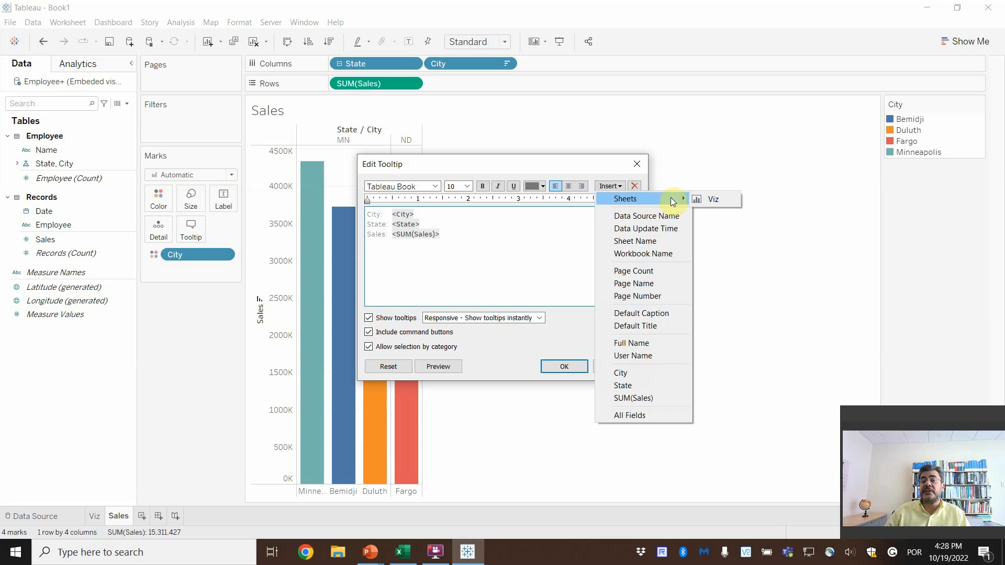
pyautogui.click(725, 200)
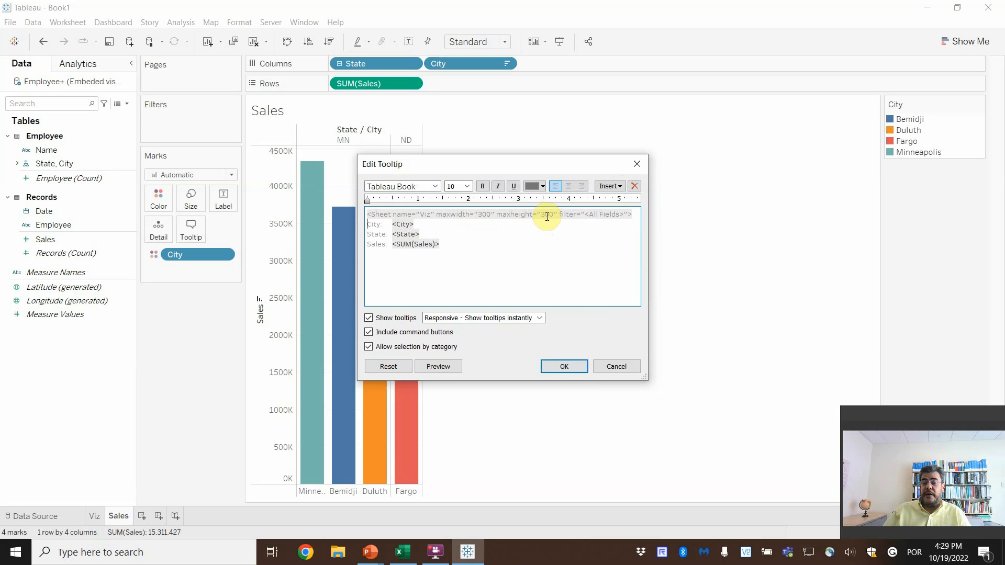
pyautogui.click(565, 366)
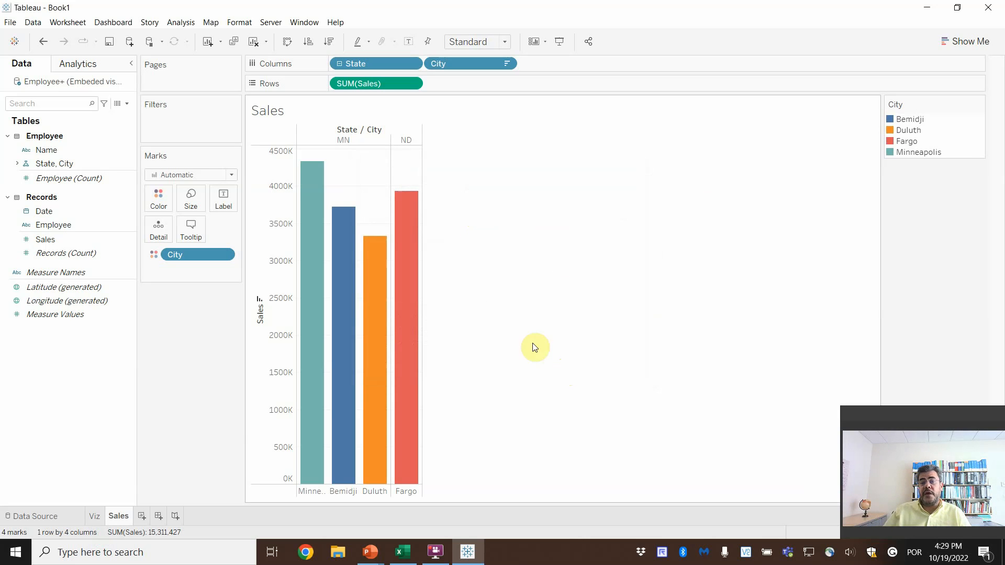
pyautogui.moveTo(412, 288)
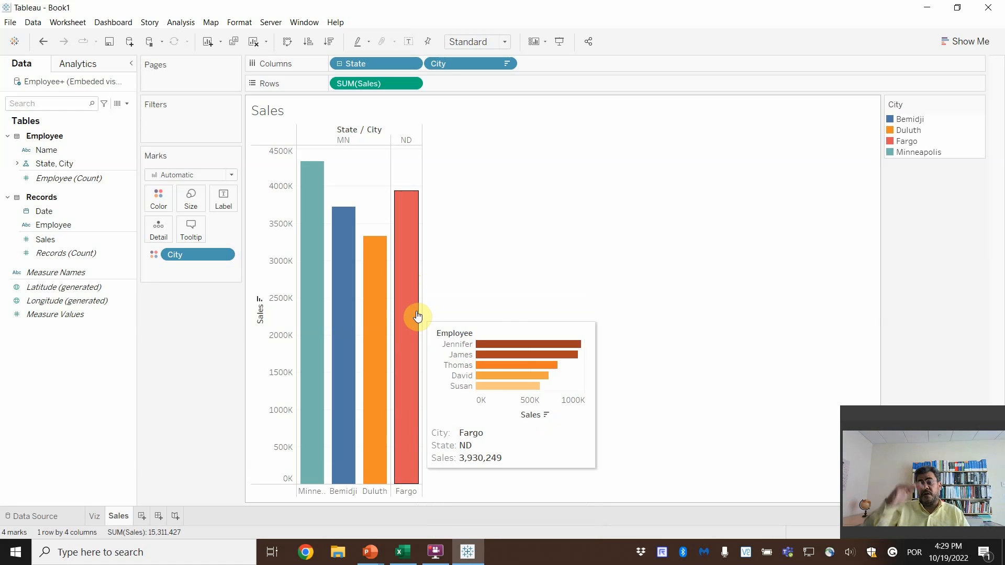
# Cut the Viz sheet reference and its empty line from above the City line in the Sales sheet's tooltip text
pyautogui.click(195, 226)
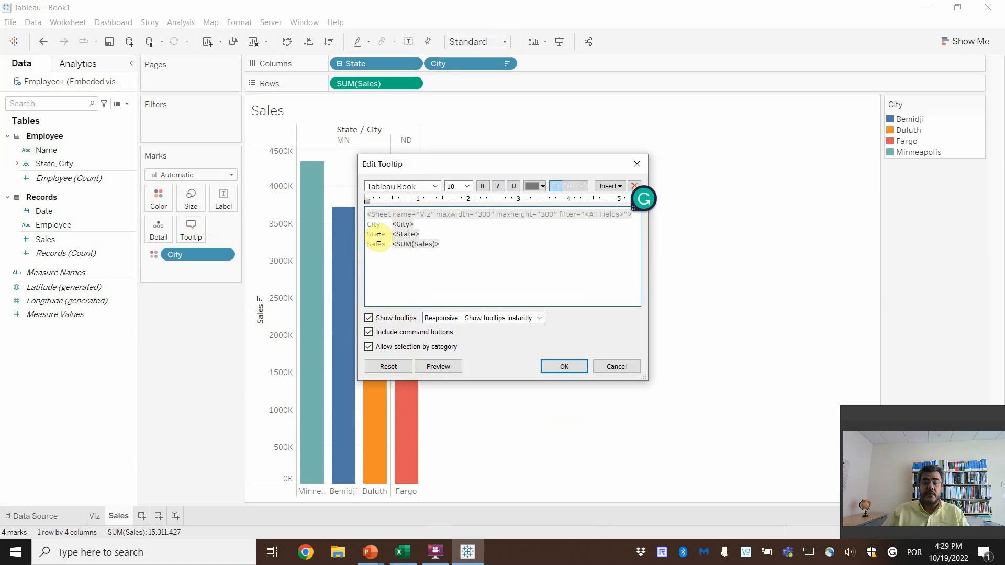
pyautogui.hotkey('shift', 'Right')
pyautogui.hotkey('shift', 'Right')
pyautogui.hotkey('shift', 'Right')
pyautogui.hotkey('shift', 'Right')
pyautogui.hotkey('shift', 'Right')
pyautogui.hotkey('shift', 'Right')
pyautogui.hotkey('shift', 'Right')
pyautogui.hotkey('shift', 'Right')
pyautogui.hotkey('shift', 'Right')
pyautogui.hotkey('shift', 'Right')
pyautogui.hotkey('shift', 'Right')
pyautogui.hotkey('shift', 'Right')
pyautogui.hotkey('shift', 'Right')
pyautogui.hotkey('shift', 'Right')
pyautogui.hotkey('shift', 'Right')
pyautogui.hotkey('shift', 'Right')
pyautogui.hotkey('shift', 'Right')
pyautogui.hotkey('shift', 'Right')
pyautogui.hotkey('shift', 'Right')
pyautogui.hotkey('shift', 'Right')
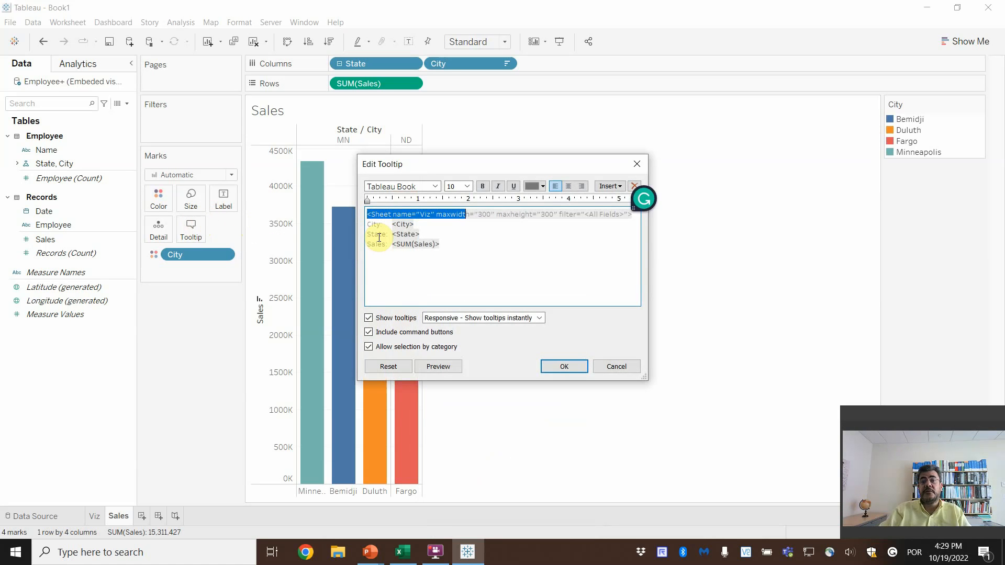
pyautogui.hotkey('shift', 'Right')
pyautogui.hotkey('shift', 'Right')
pyautogui.hotkey('shift', 'Right')
pyautogui.hotkey('shift', 'Right')
pyautogui.hotkey('shift', 'Right')
pyautogui.hotkey('shift', 'Right')
pyautogui.hotkey('shift', 'Right')
pyautogui.hotkey('shift', 'Right')
pyautogui.hotkey('shift', 'Right')
pyautogui.hotkey('shift', 'Right')
pyautogui.hotkey('shift', 'Right')
pyautogui.hotkey('shift', 'Right')
pyautogui.hotkey('shift', 'Right')
pyautogui.hotkey('shift', 'Right')
pyautogui.hotkey('shift', 'Right')
pyautogui.hotkey('shift', 'Right')
pyautogui.hotkey('shift', 'Right')
pyautogui.hotkey('shift', 'Right')
pyautogui.hotkey('shift', 'Right')
pyautogui.hotkey('shift', 'Right')
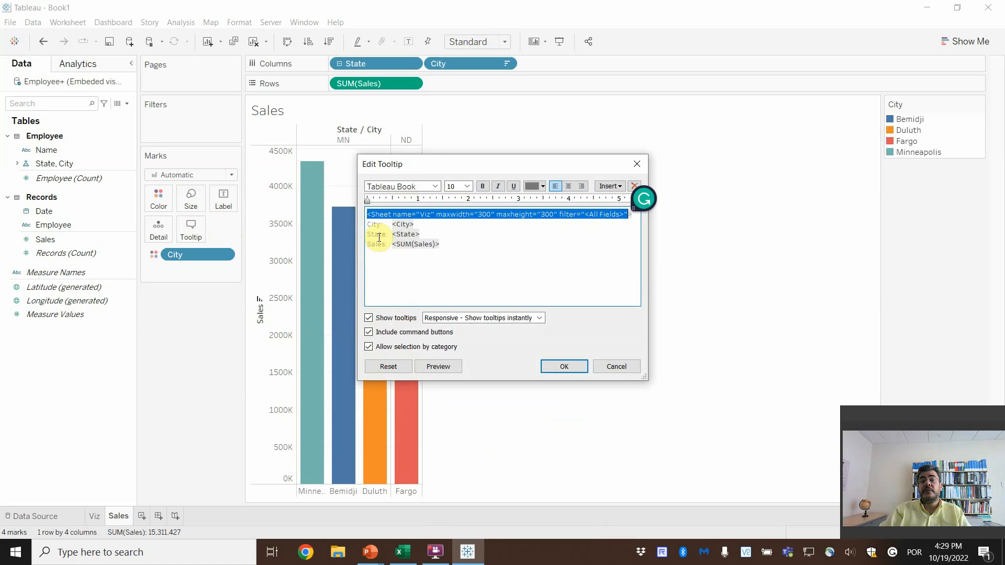
pyautogui.press('Delete')
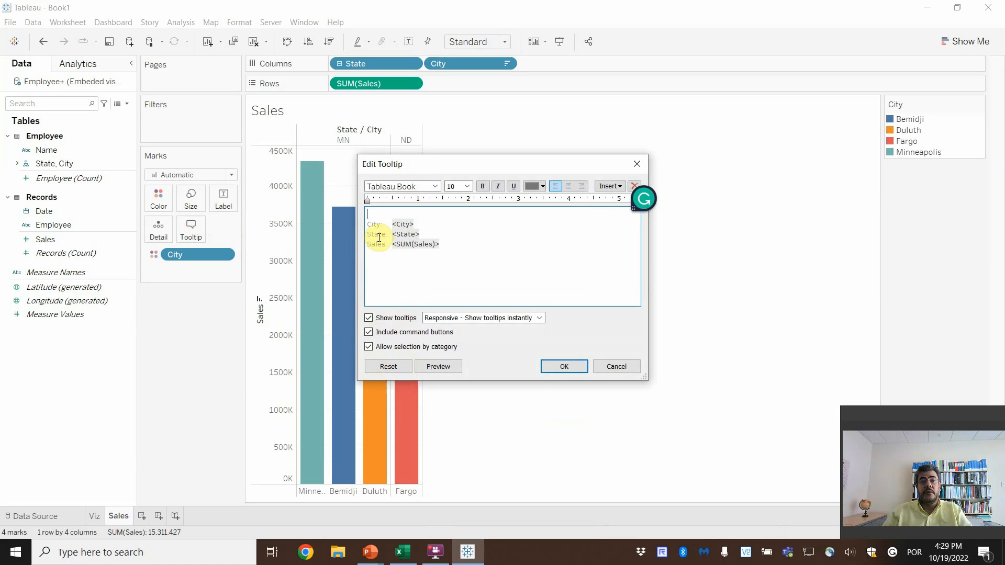
pyautogui.press('Delete')
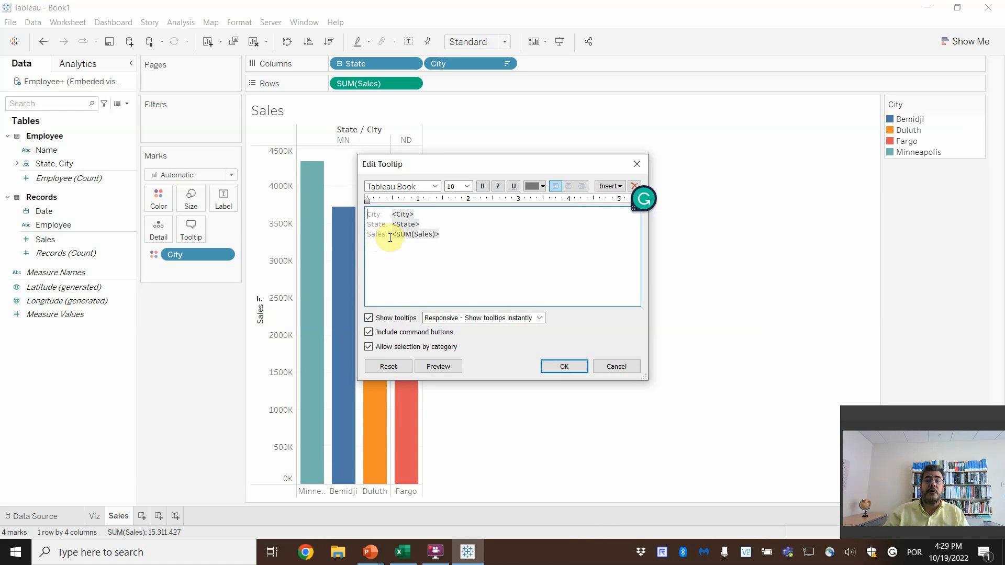
pyautogui.click(464, 234)
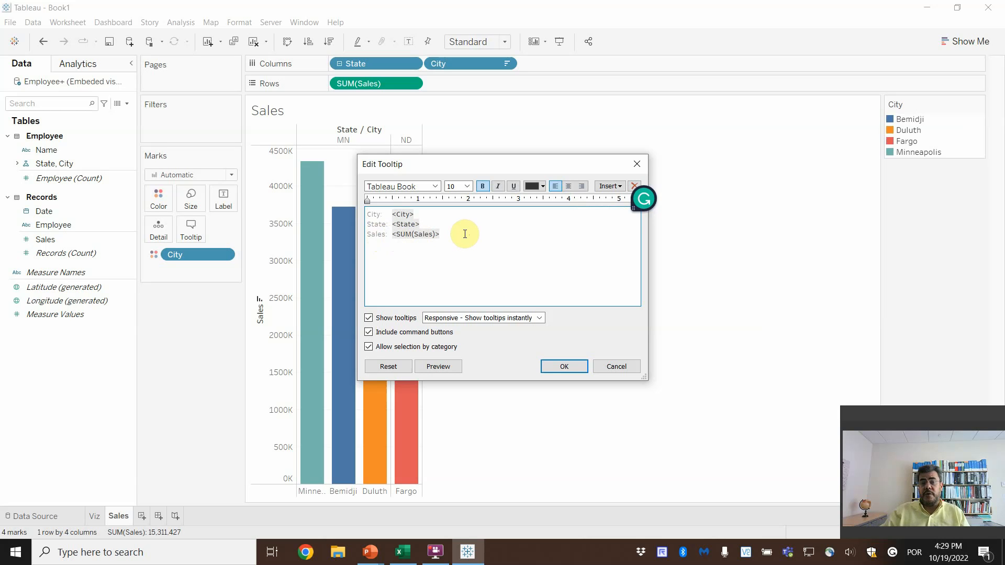
pyautogui.write('<Sheet name="Viz" maxwidth="300" maxheight="300" filter="<All Fields>">')
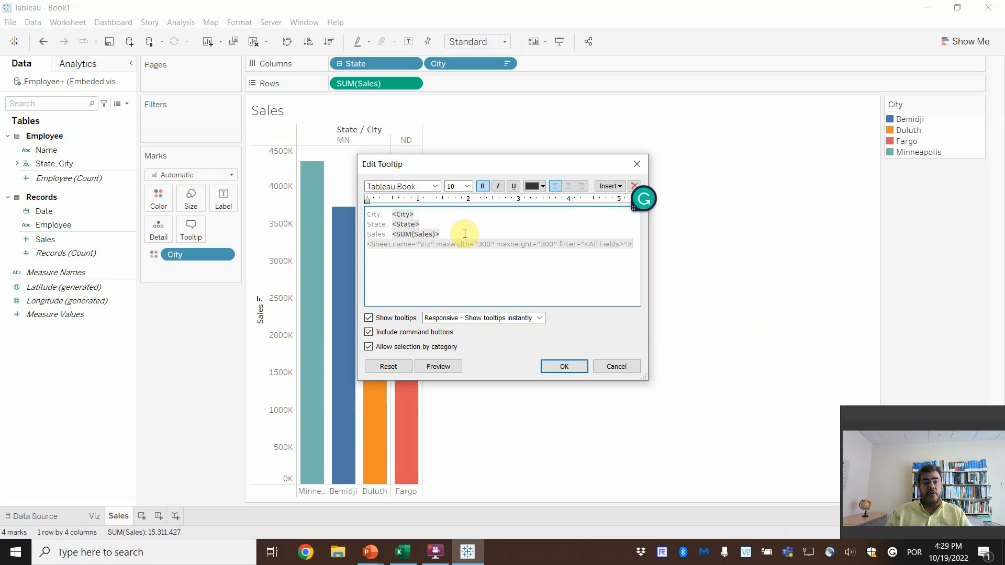
pyautogui.hotkey('ctrl', 'z')
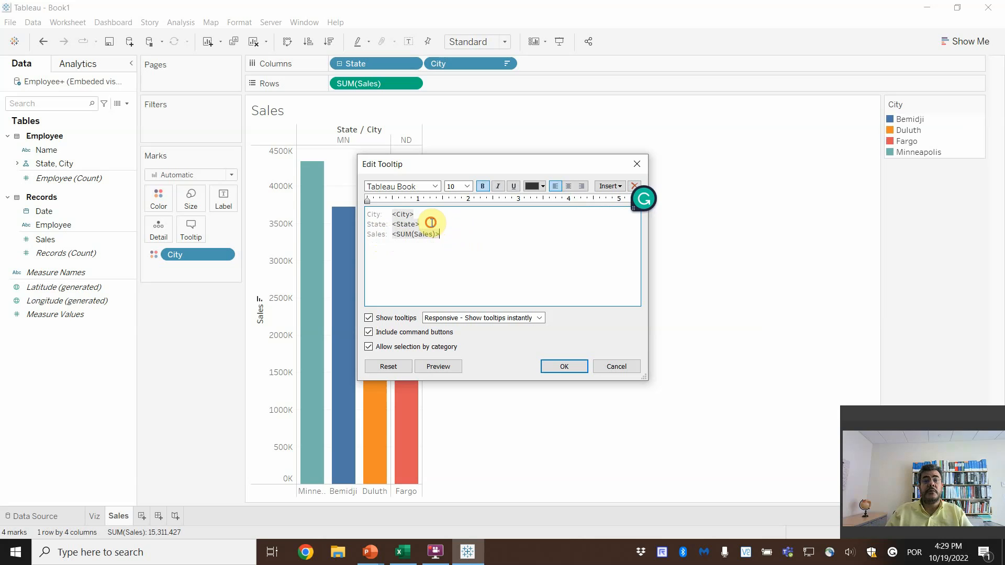
# Paste the Viz sheet reference on its own line between the State and Sales lines of the tooltip and apply it
pyautogui.click(431, 223)
pyautogui.press('Return')
pyautogui.write('<Sheet name="Viz" maxwidth="300" maxheight="300" filter="<All Fields>">')
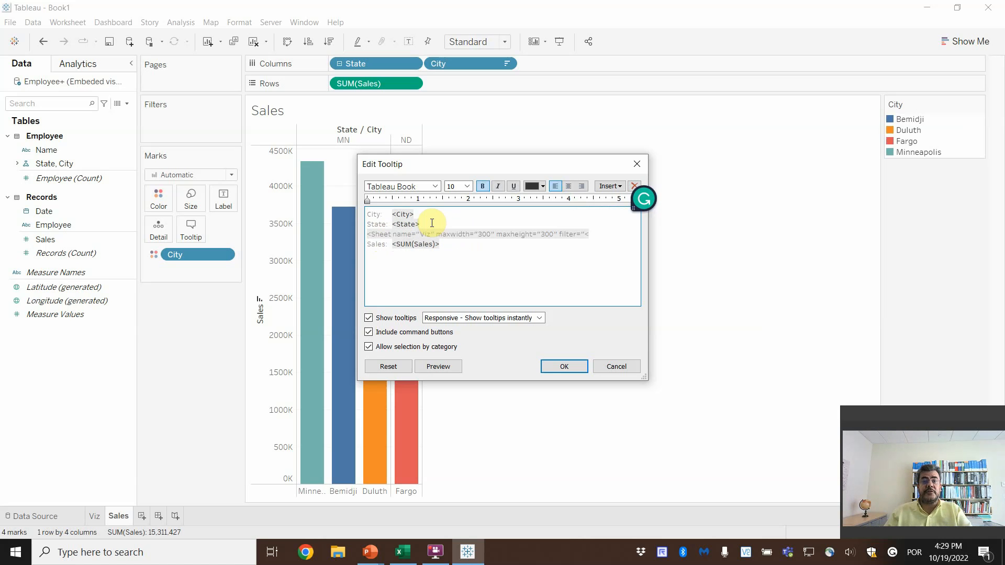
pyautogui.click(571, 368)
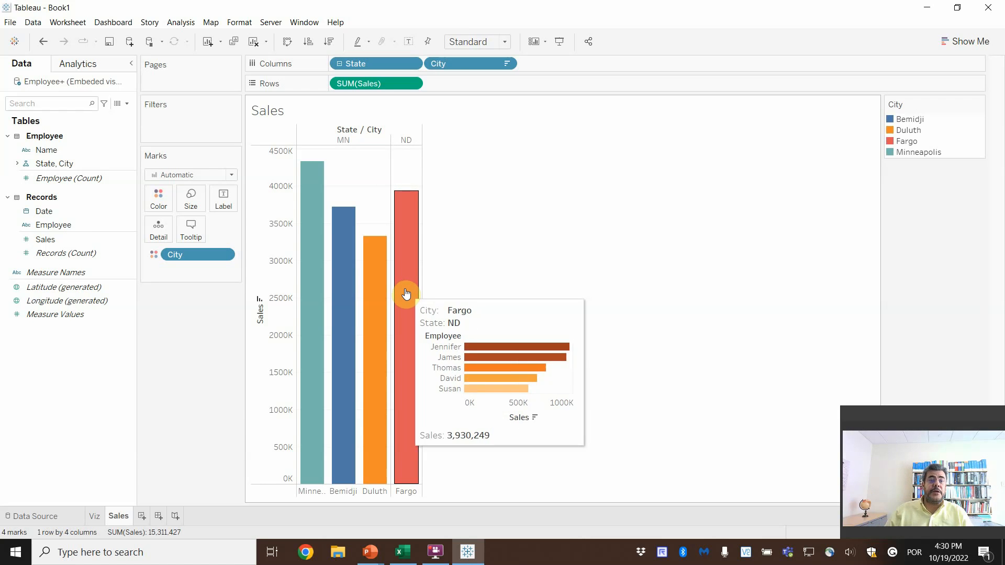
# Move the tooltip's Sales line above the Viz sheet reference, apply it, and check the tooltip on the Duluth bar
pyautogui.click(198, 231)
pyautogui.click(448, 243)
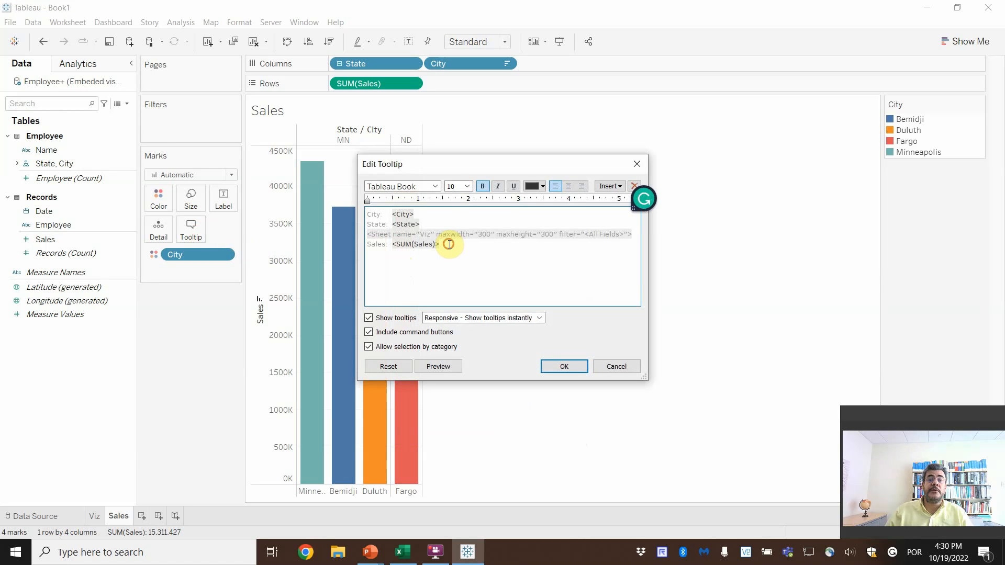
pyautogui.hotkey('shift', 'Home')
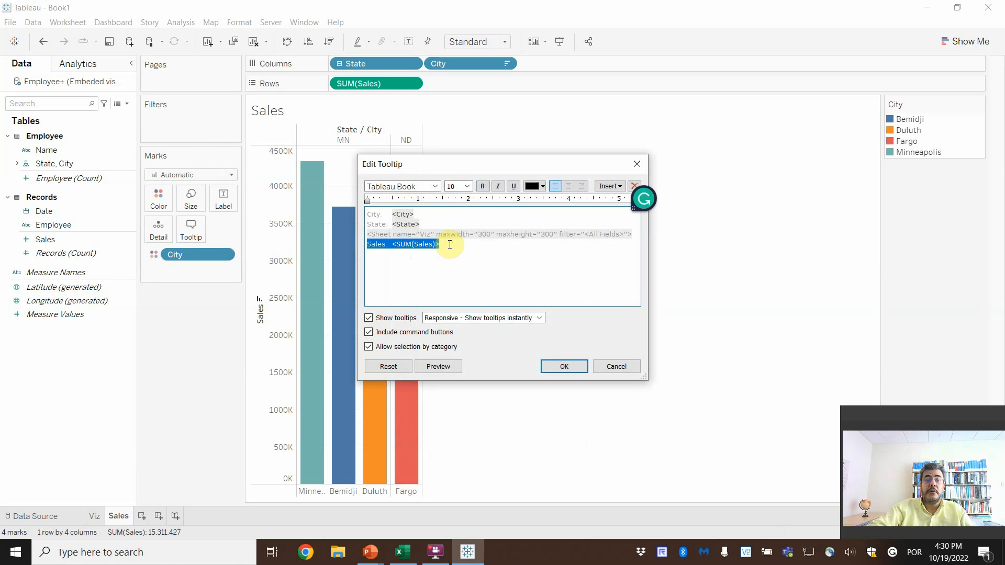
pyautogui.press('BackSpace')
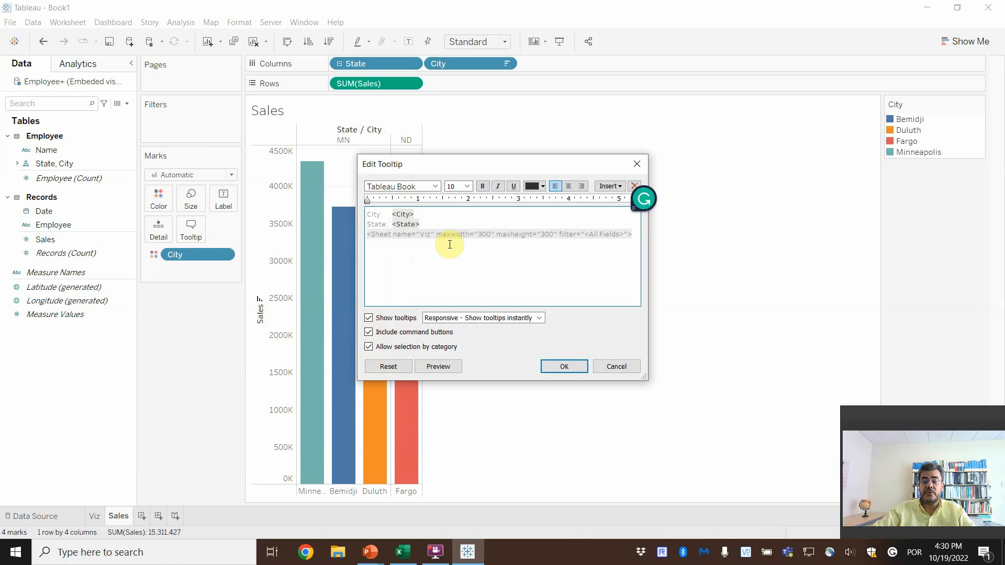
pyautogui.press('Up')
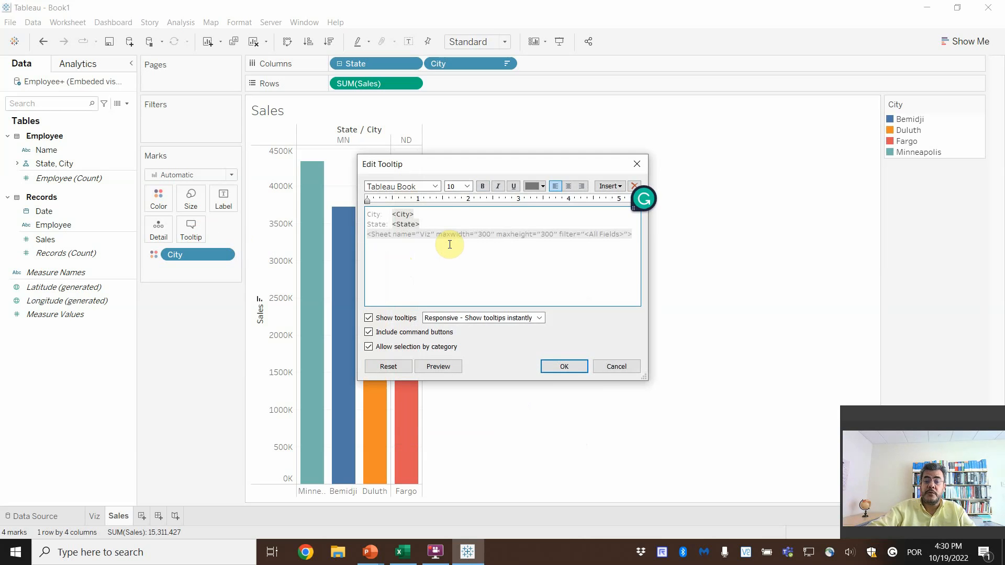
pyautogui.press('Left')
pyautogui.hotkey('ctrl', 'z')
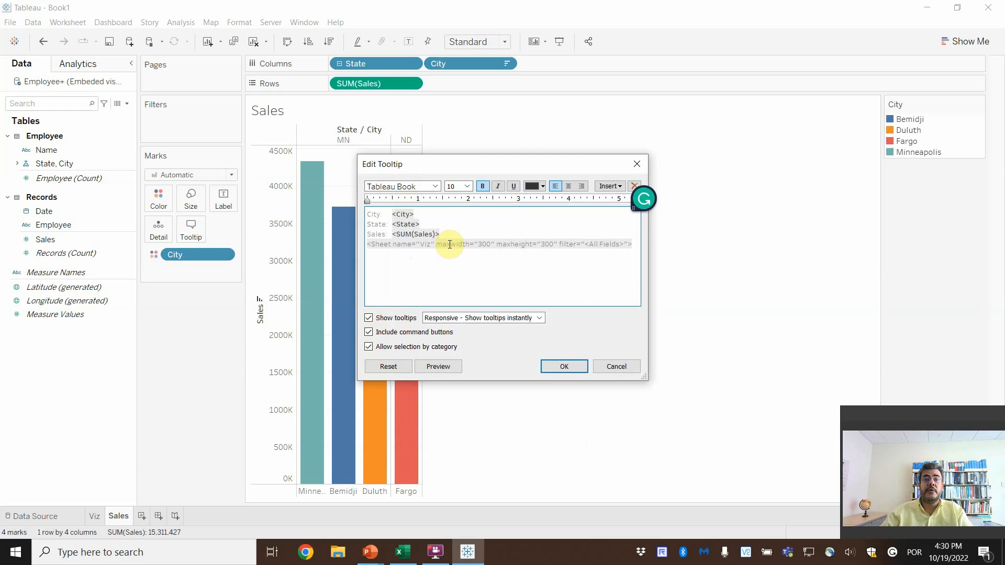
pyautogui.click(570, 367)
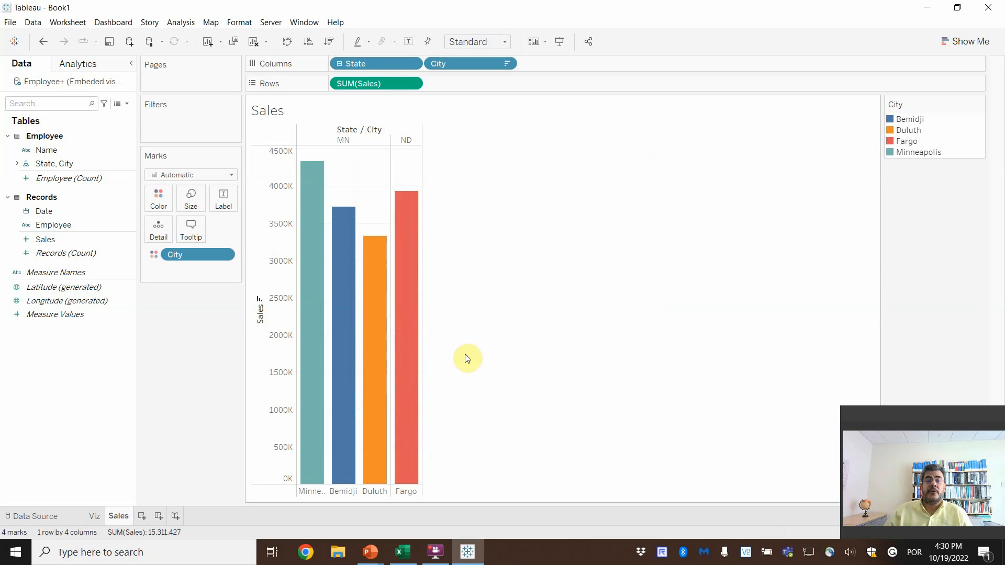
pyautogui.moveTo(384, 333)
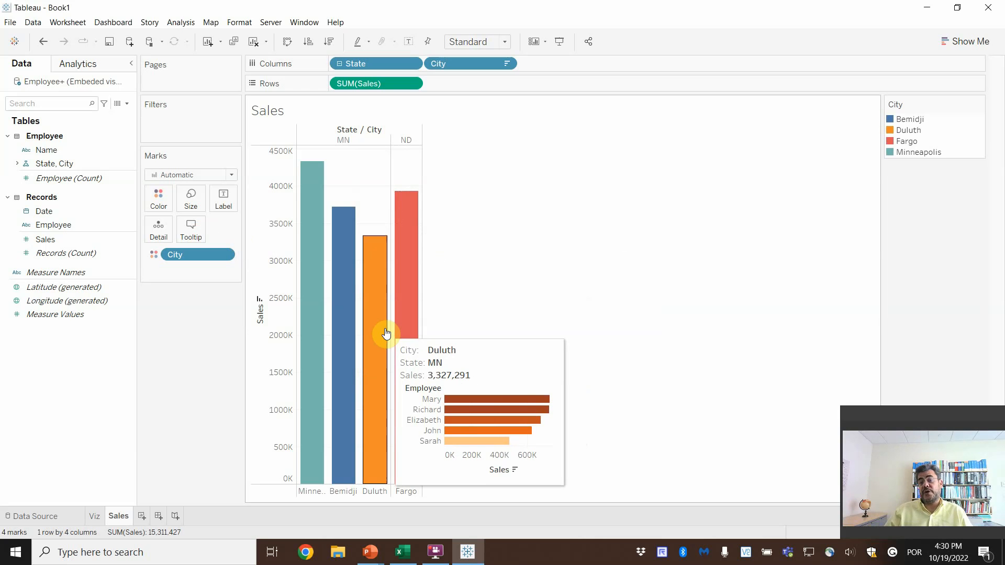
# Label the bars in the Viz sheet with Sales and return to the Sales sheet
pyautogui.click(93, 517)
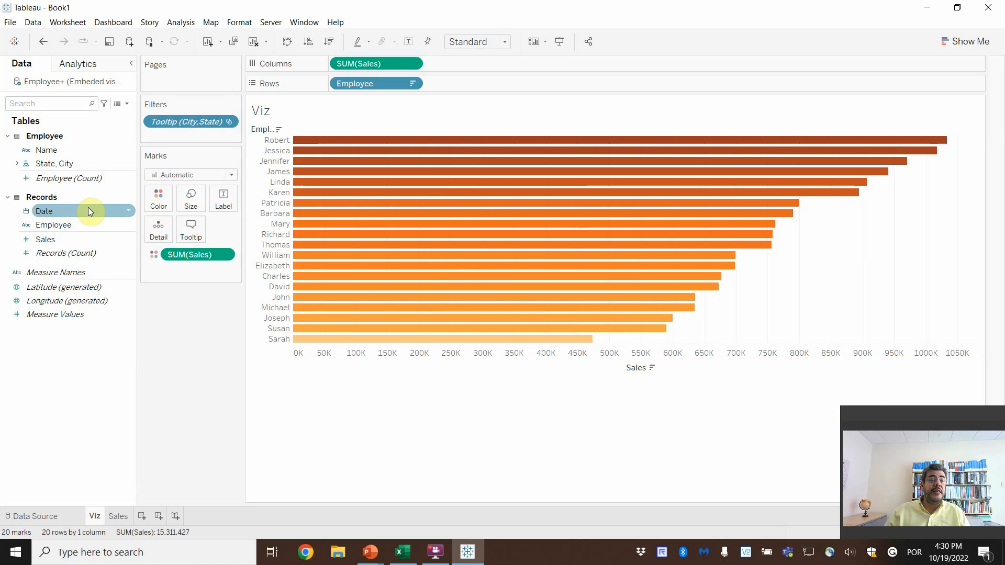
pyautogui.moveTo(48, 240); pyautogui.dragTo(215, 195)
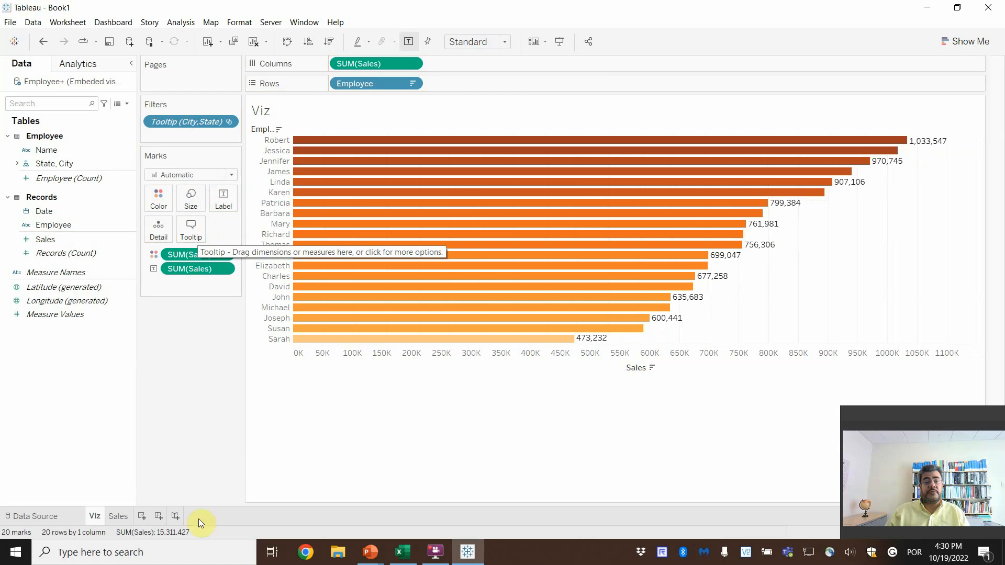
pyautogui.click(118, 515)
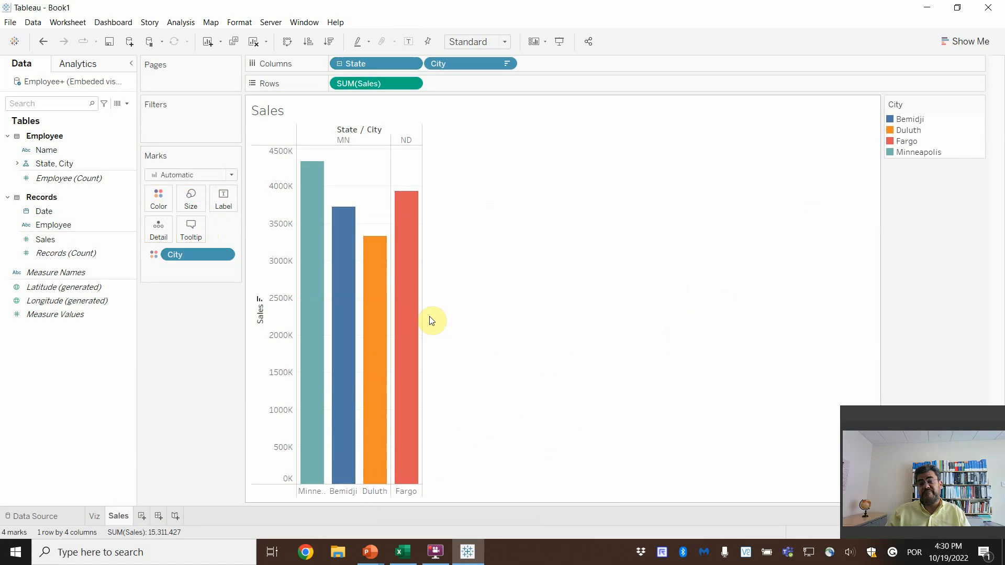
# Set the font size of the Viz sheet's bar labels to 8
pyautogui.click(95, 516)
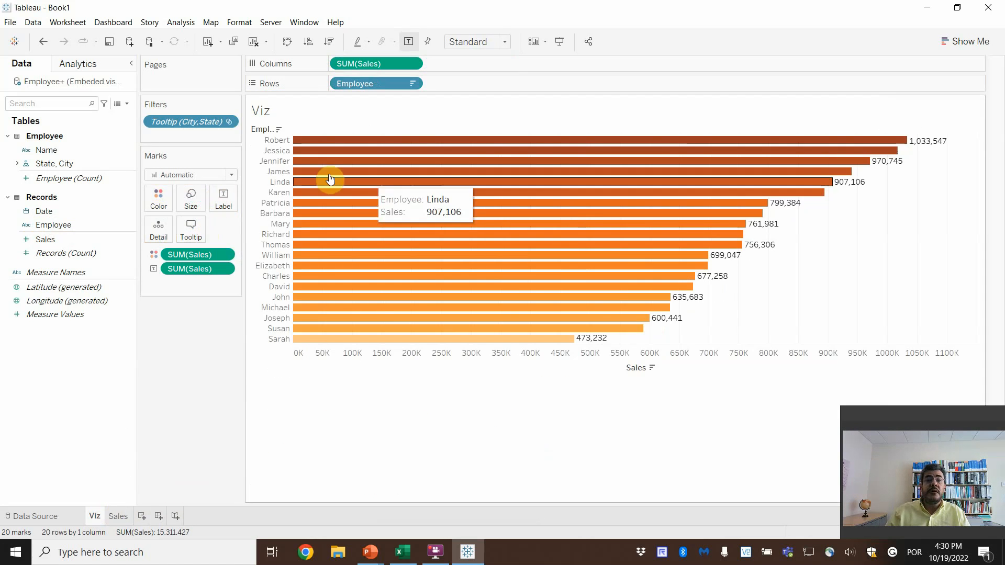
pyautogui.click(225, 202)
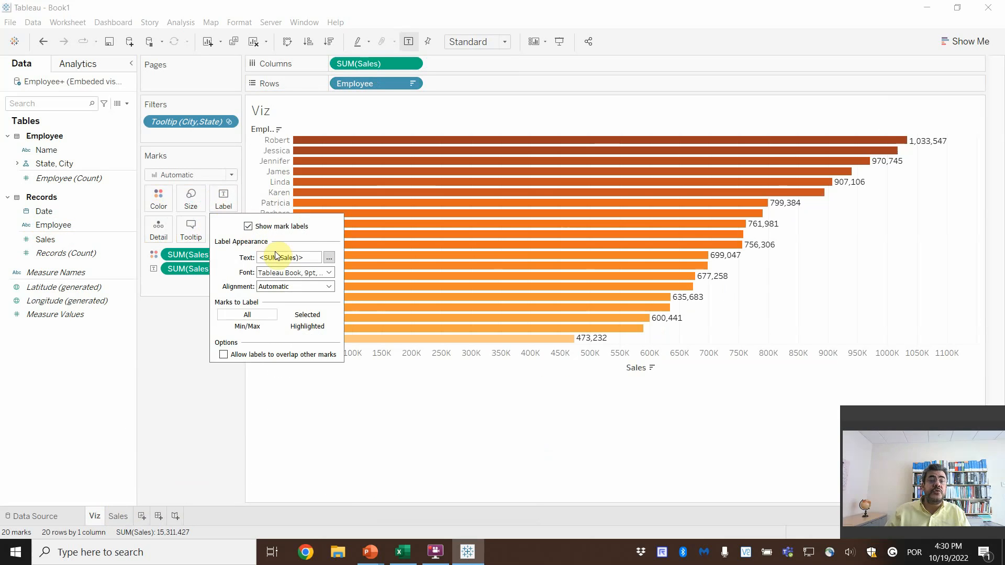
pyautogui.click(157, 271)
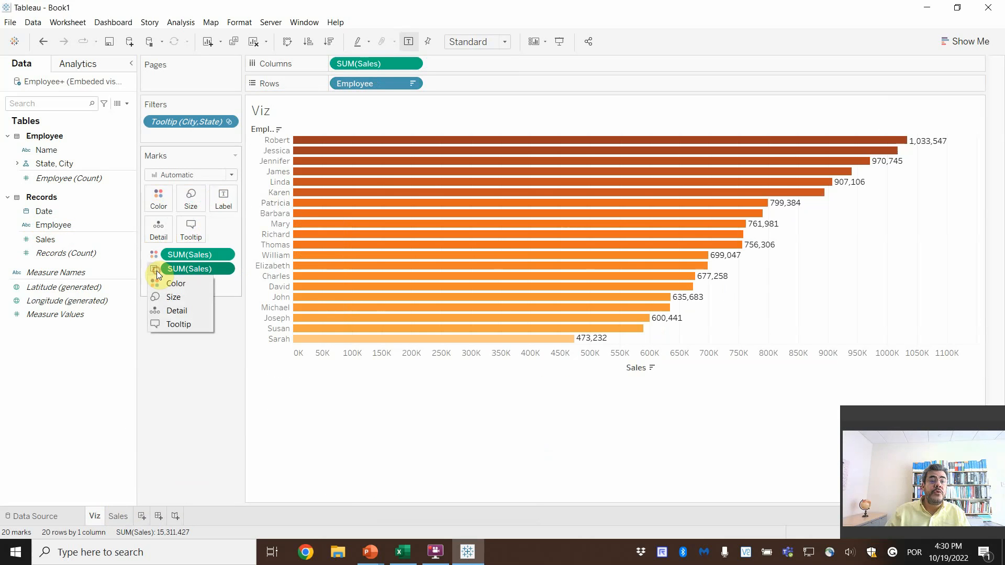
pyautogui.click(230, 196)
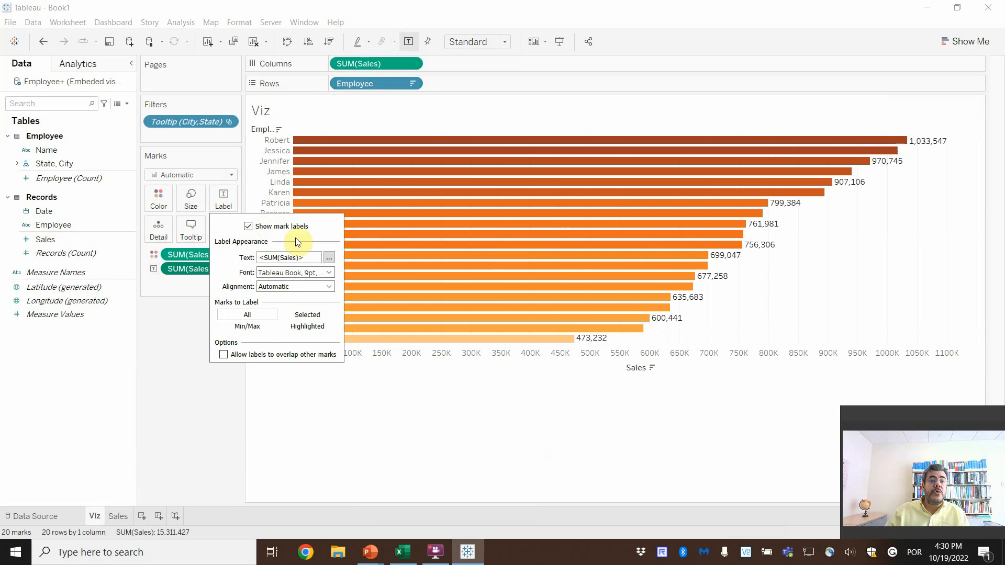
pyautogui.click(308, 273)
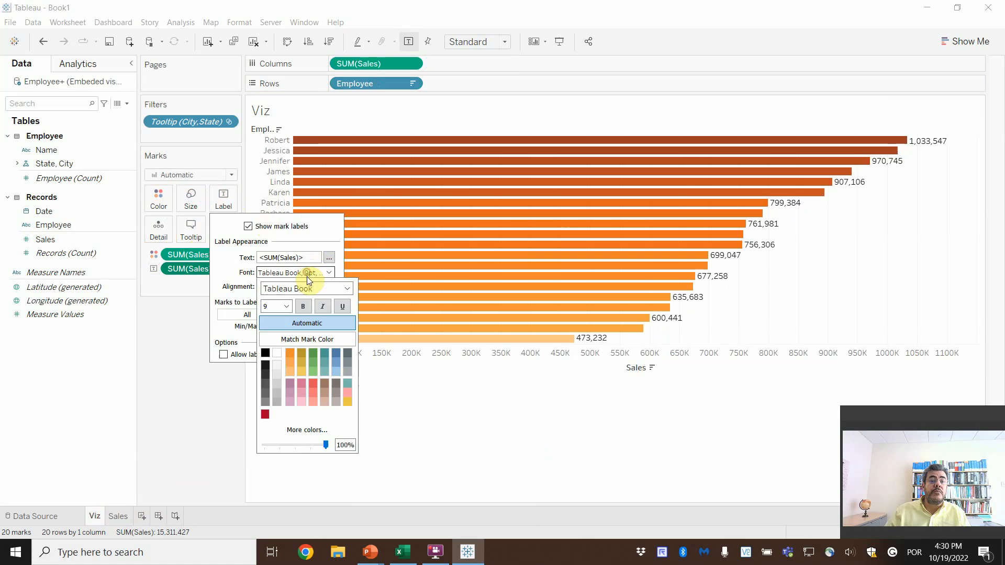
pyautogui.click(285, 306)
pyautogui.click(269, 321)
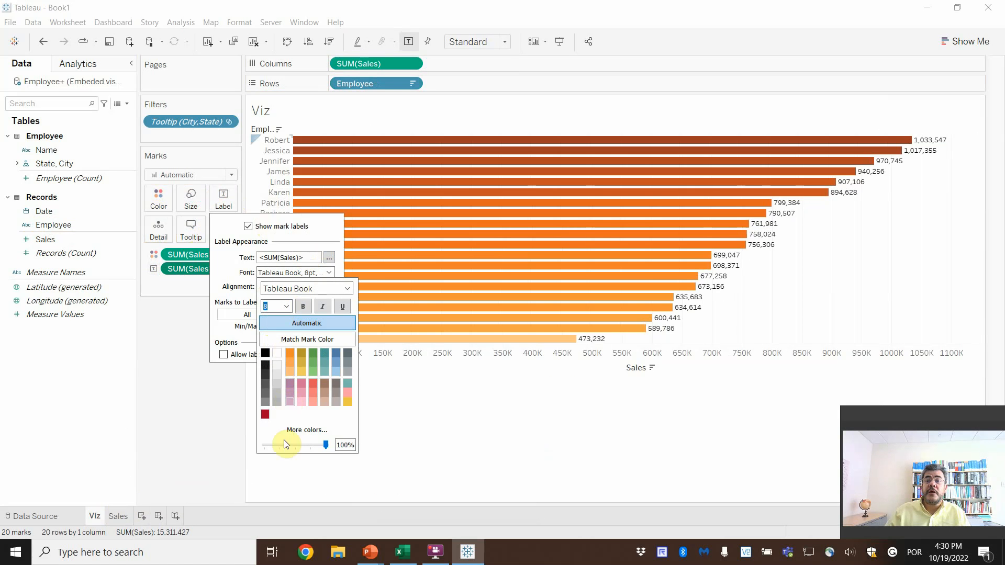
# Close the label font settings, return to the Sales sheet, and check a bar's tooltip
pyautogui.click(445, 457)
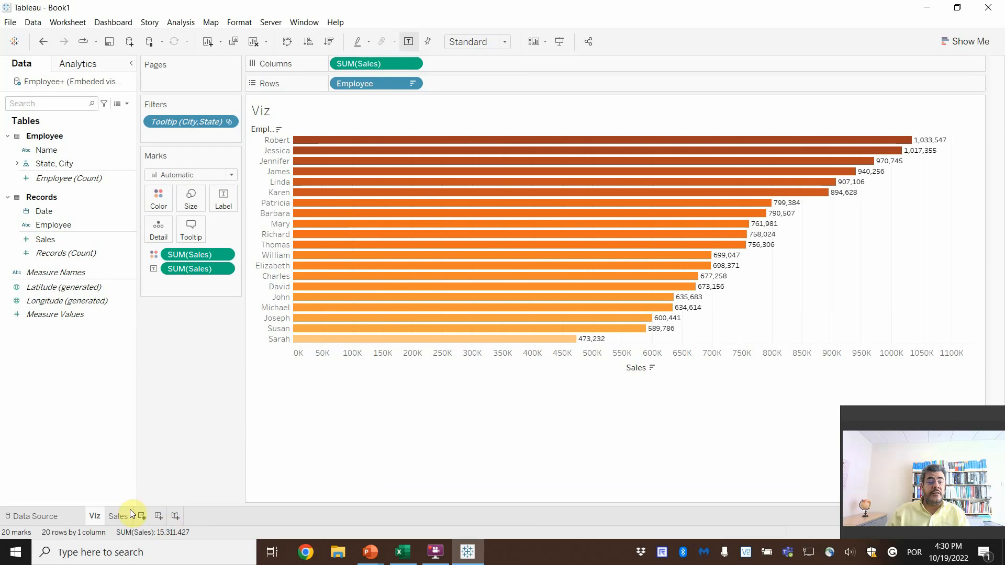
pyautogui.click(118, 517)
pyautogui.moveTo(403, 275)
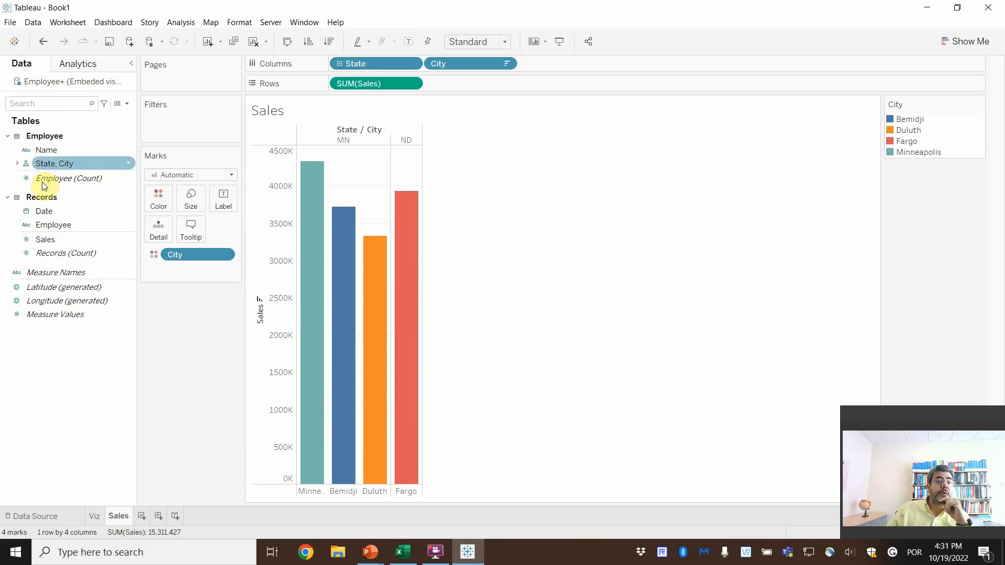
# Add a Month / Year filter on Date to the Sales sheet with all listed months selected and apply it
pyautogui.moveTo(45, 210); pyautogui.dragTo(161, 123)
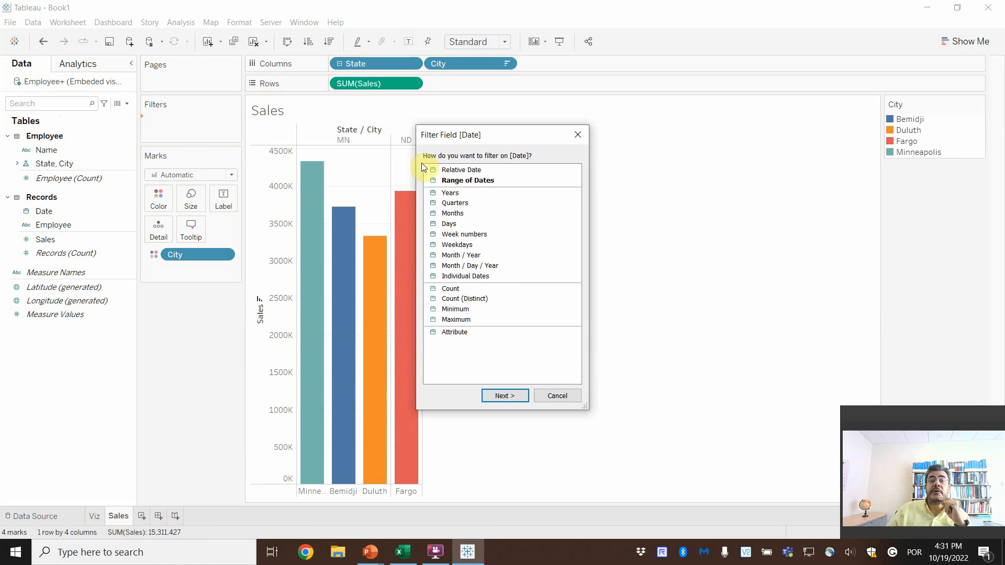
pyautogui.click(460, 256)
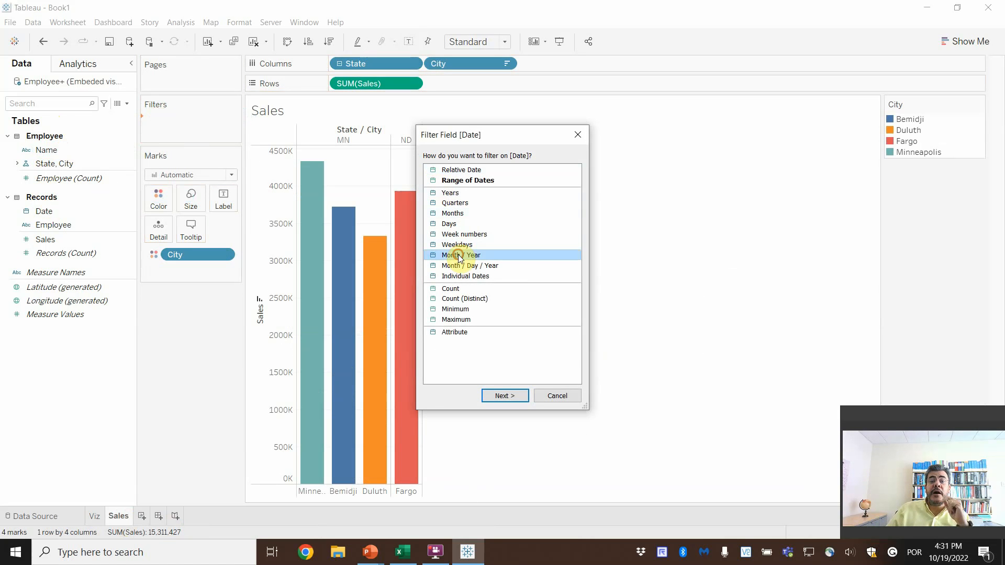
pyautogui.click(514, 398)
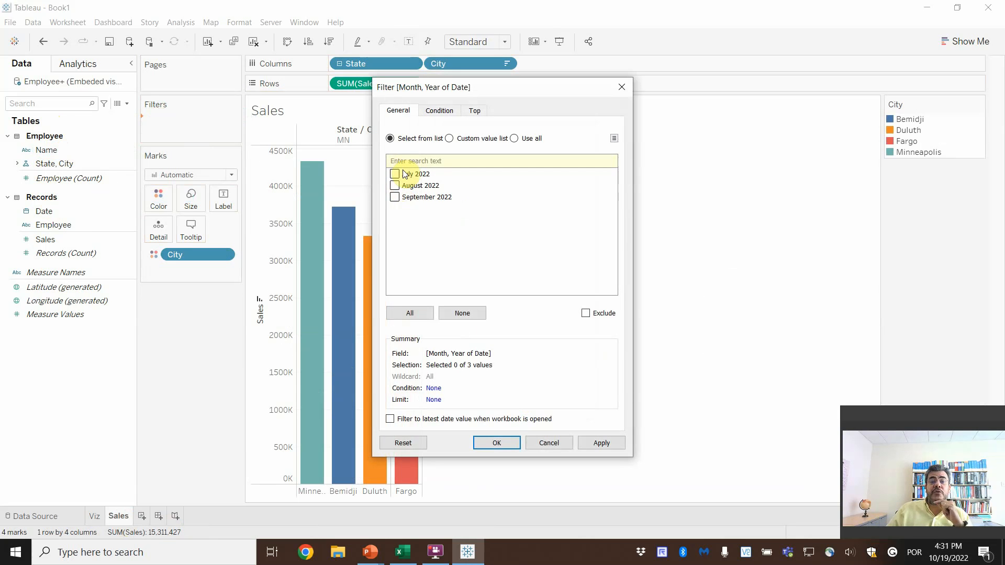
pyautogui.click(425, 313)
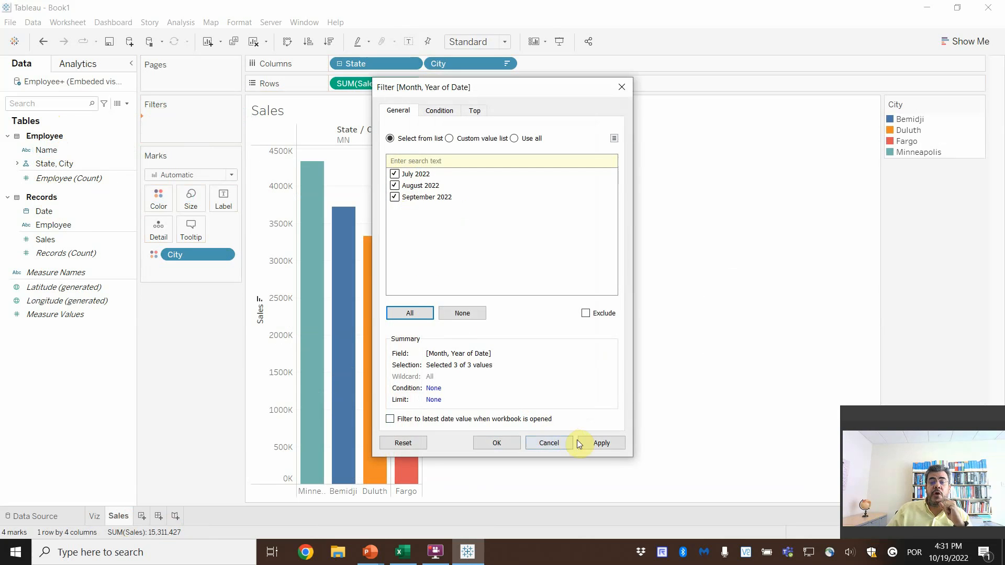
pyautogui.click(603, 445)
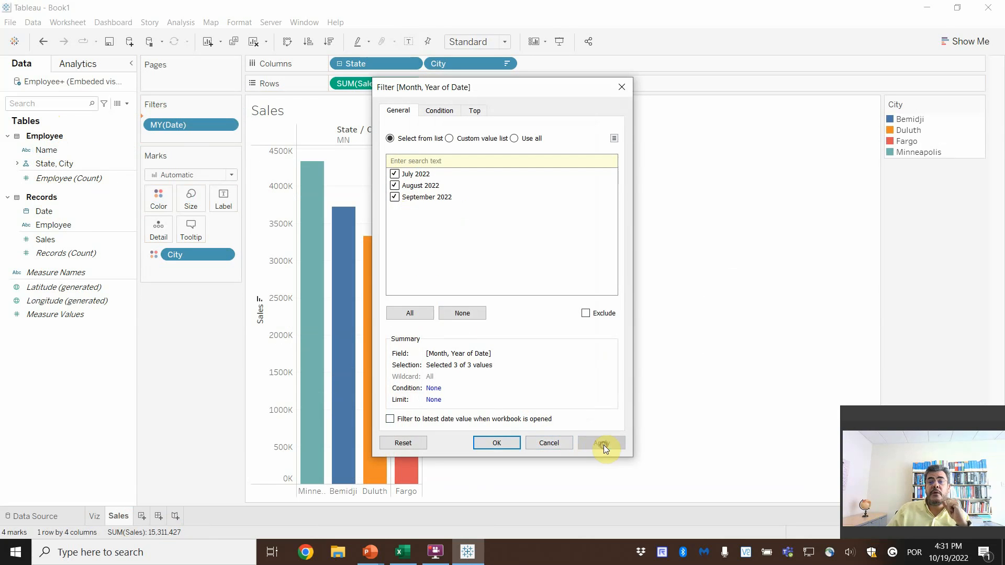
pyautogui.click(501, 444)
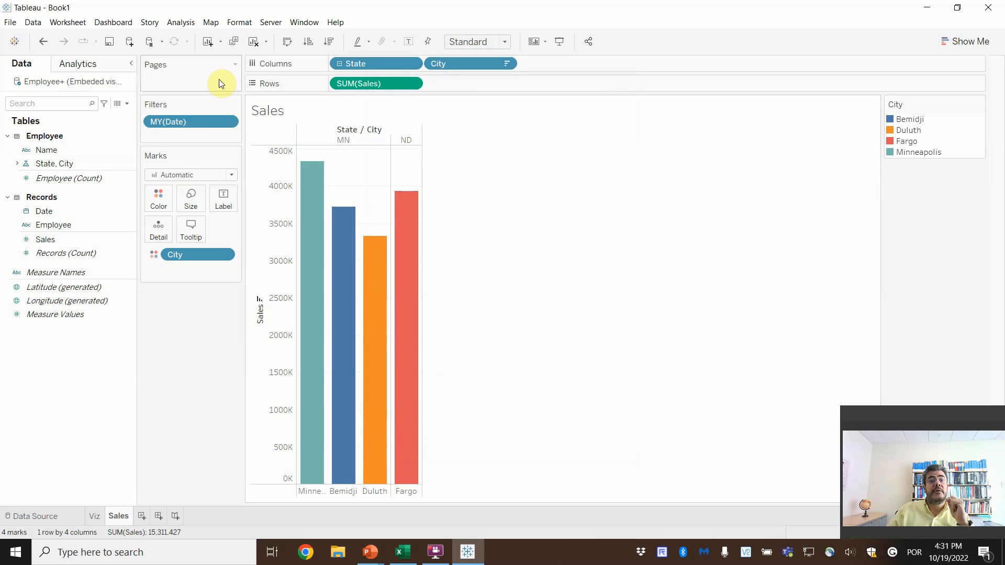
# Show the MY(Date) filter control on the Sales sheet and leave only July 2022 selected
pyautogui.click(227, 121)
pyautogui.click(186, 153)
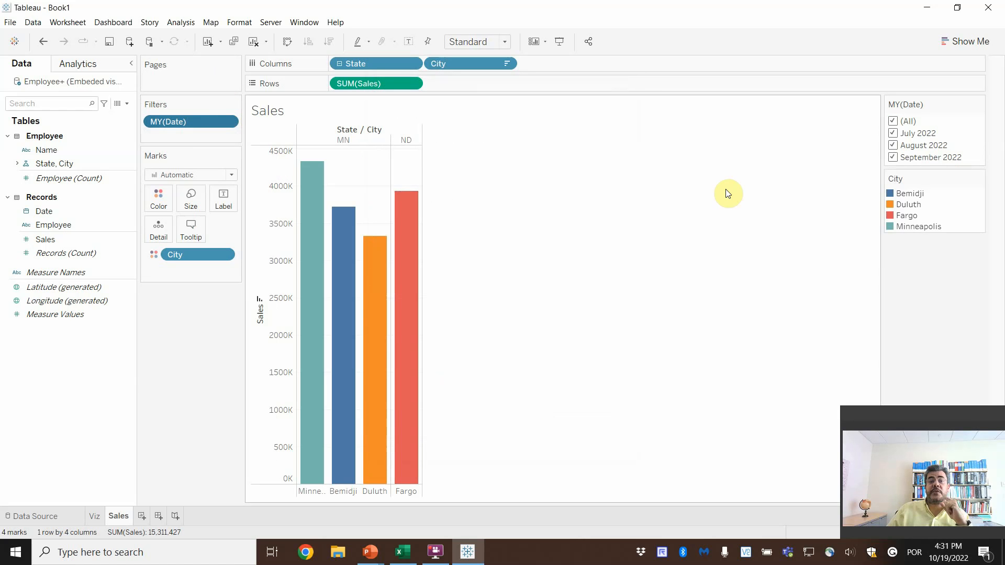
pyautogui.click(893, 145)
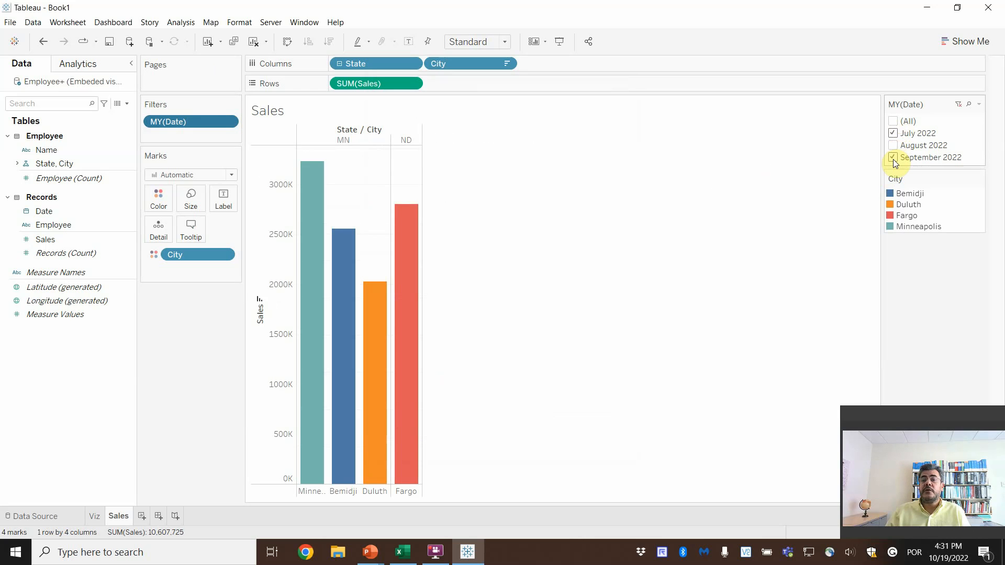
pyautogui.click(893, 158)
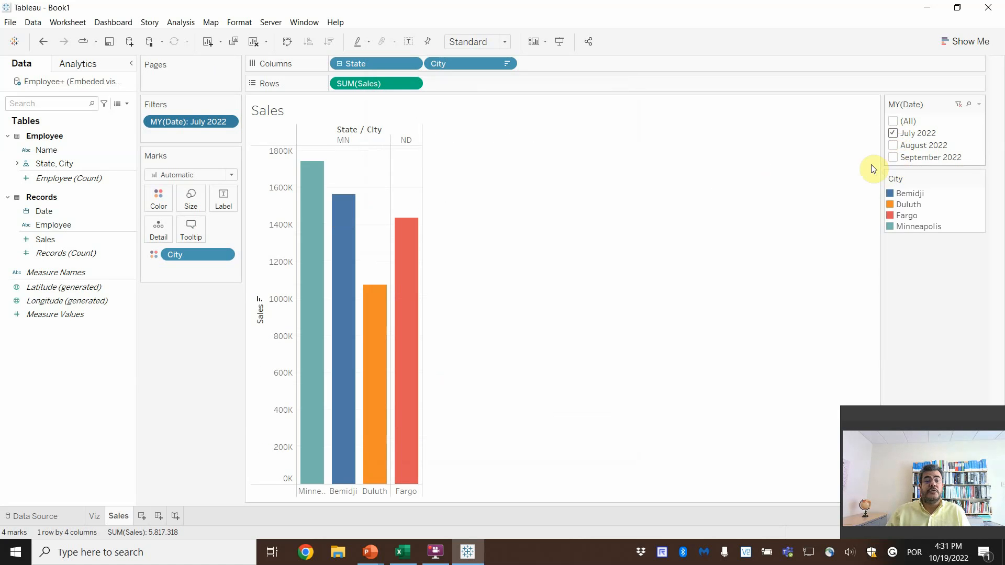
# Check the Fargo bar's tooltip, inspect the filters and sales in the Viz sheet, and return to the Sales sheet
pyautogui.moveTo(408, 272)
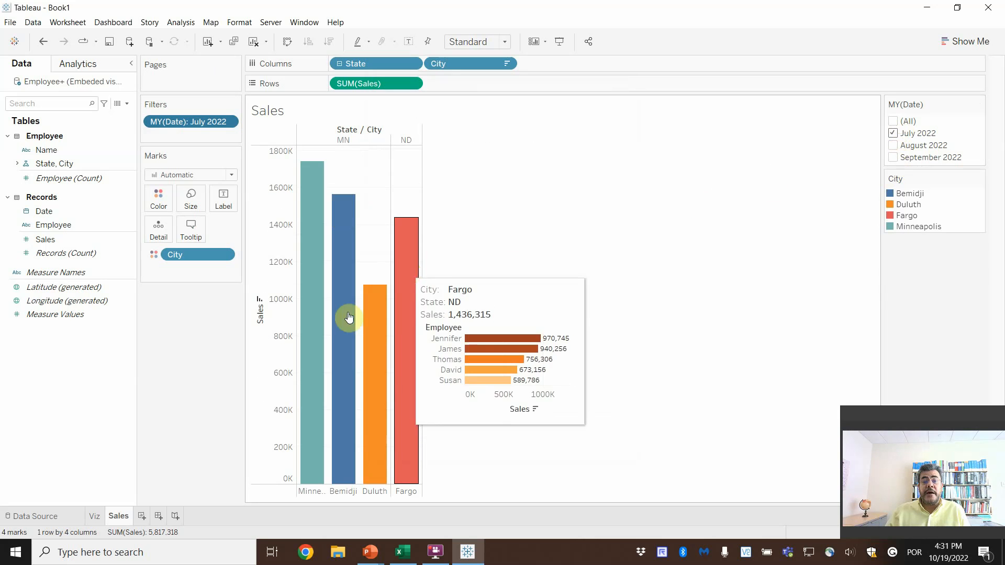
pyautogui.click(96, 517)
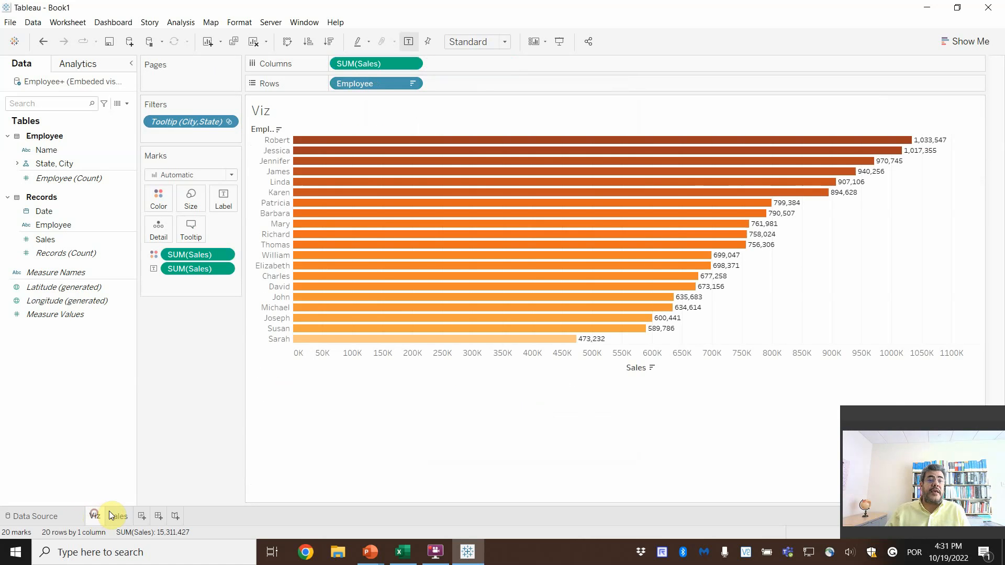
pyautogui.click(112, 517)
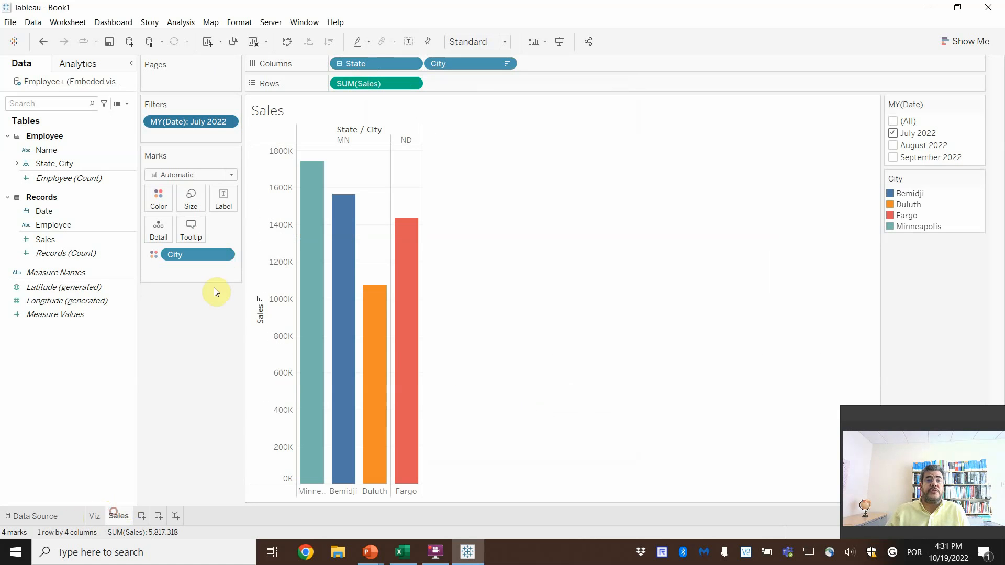
# Apply the MY(Date) filter to all worksheets using related data sources
pyautogui.click(229, 122)
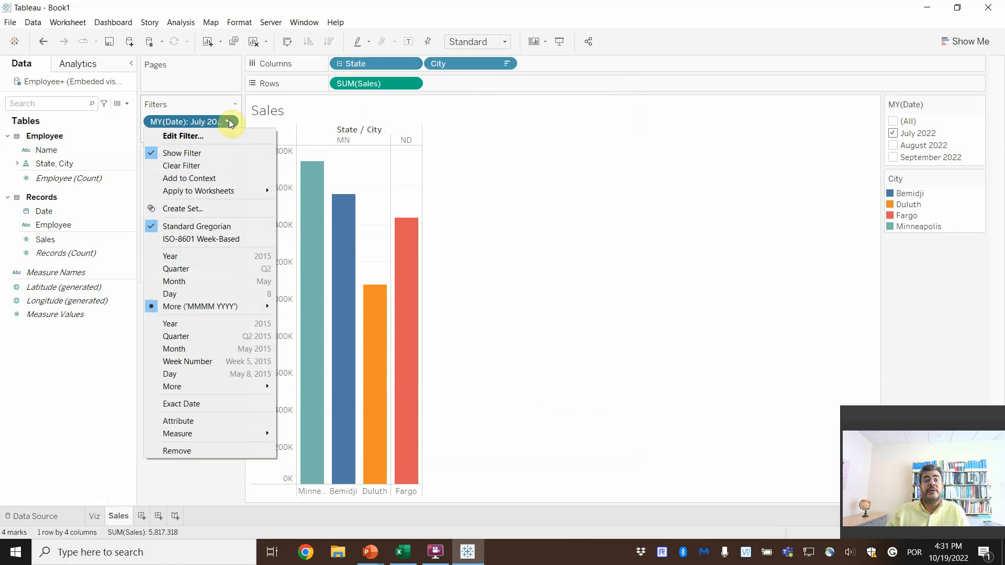
pyautogui.moveTo(228, 190)
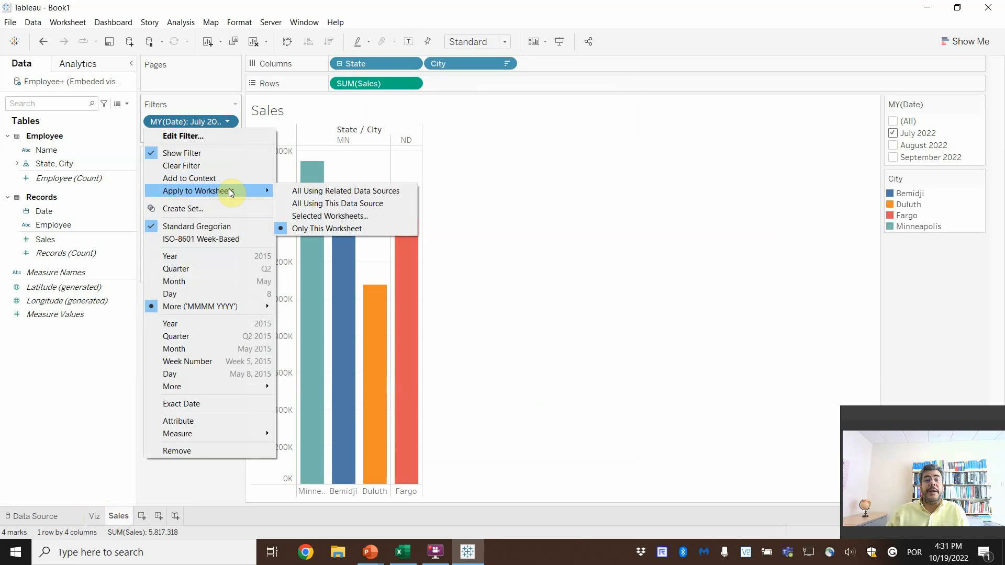
pyautogui.click(313, 194)
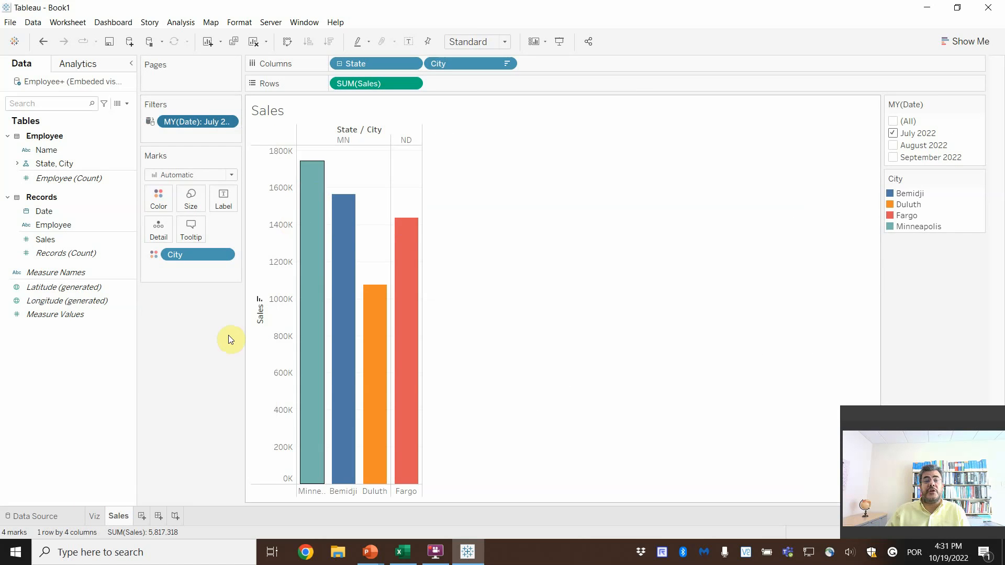
# Check the date filter in the Viz sheet, then inspect the Fargo and Bemidji bar tooltips in the Sales sheet
pyautogui.click(96, 516)
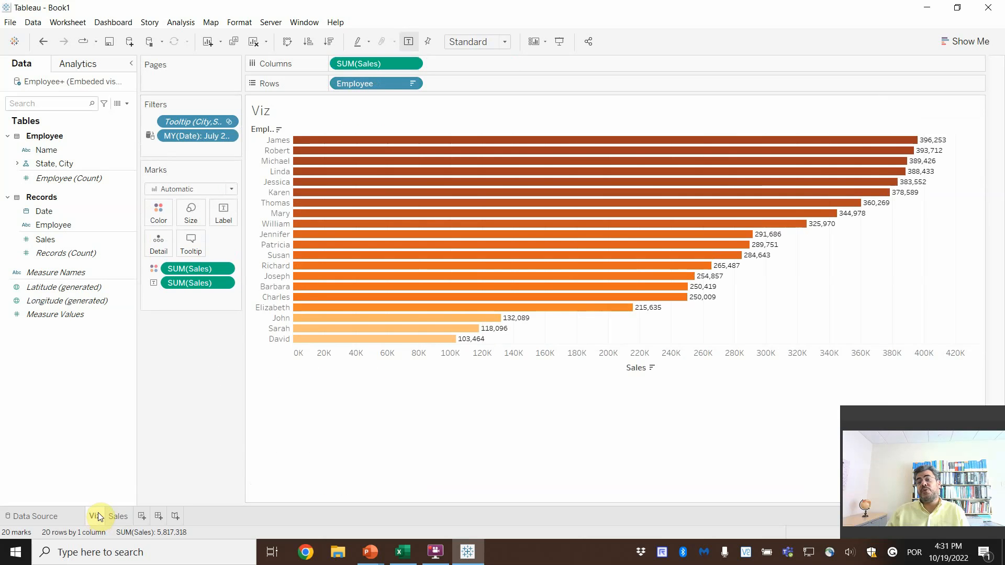
pyautogui.click(121, 517)
pyautogui.moveTo(401, 252)
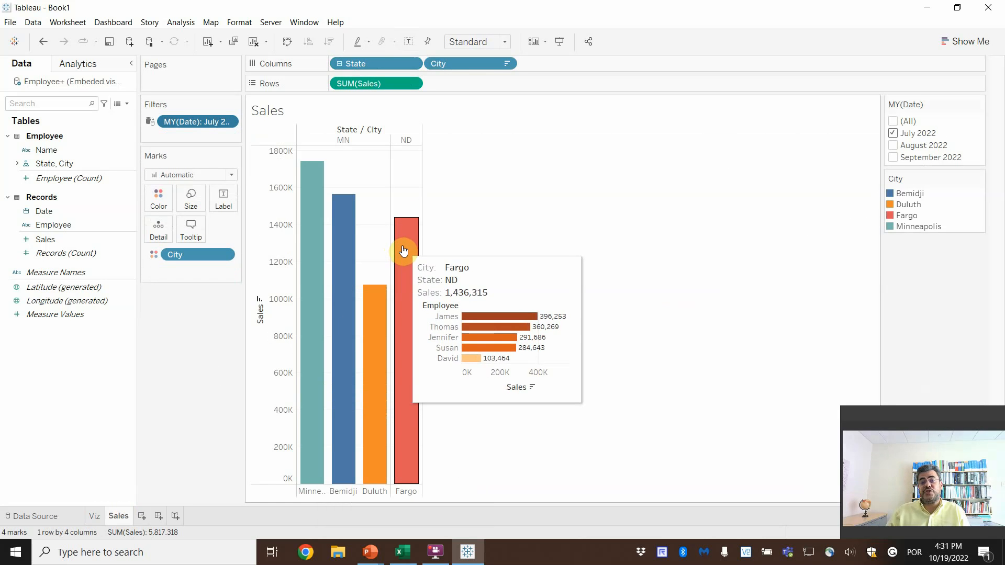
pyautogui.moveTo(341, 211)
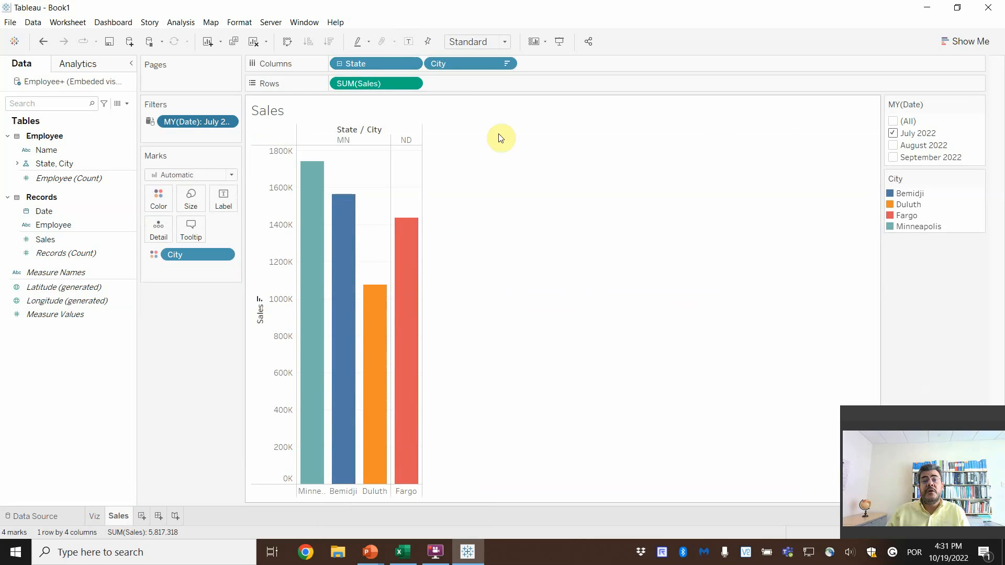
# Select all months in the date filter and set the Sales chart's fit to Fit Width
pyautogui.click(893, 122)
pyautogui.moveTo(351, 251)
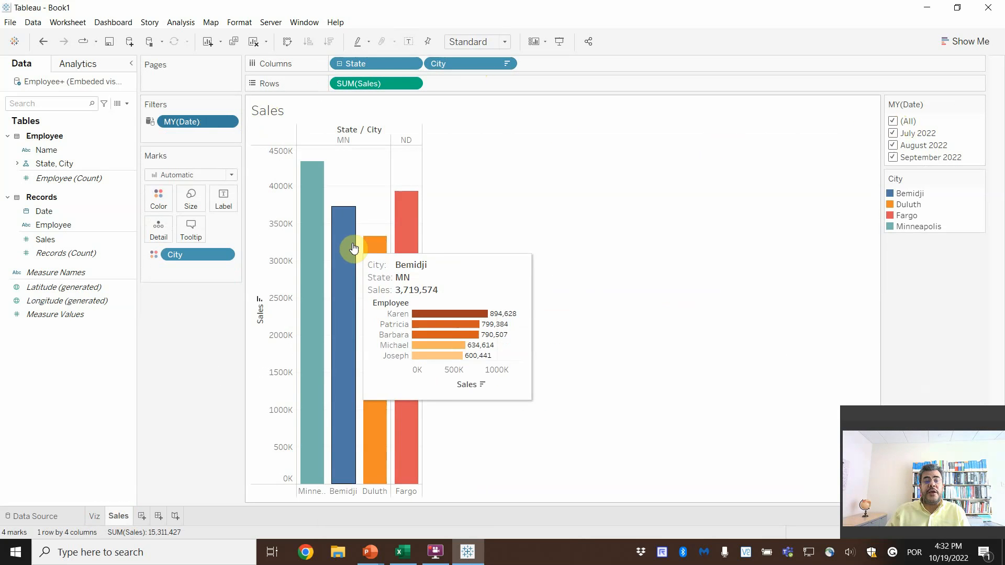
pyautogui.click(504, 41)
pyautogui.click(471, 67)
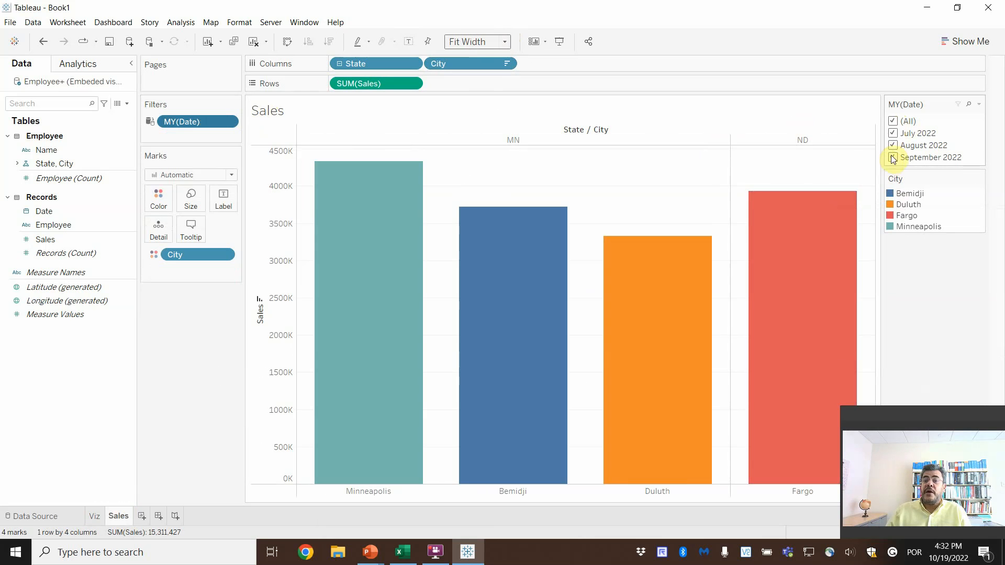
# Limit the date filter to August 2022 and check the employee charts in the bar tooltips
pyautogui.click(893, 135)
pyautogui.click(893, 157)
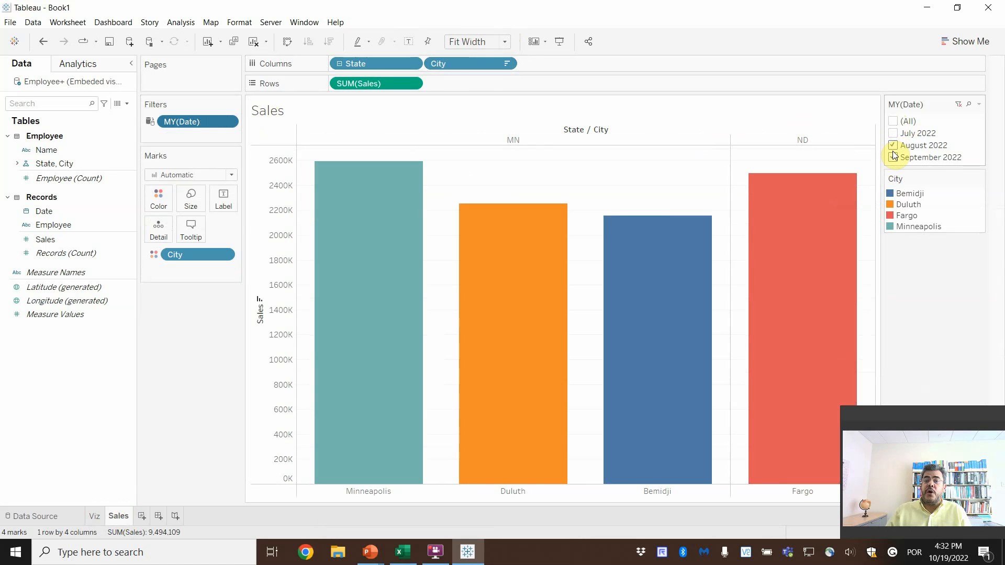
pyautogui.click(893, 158)
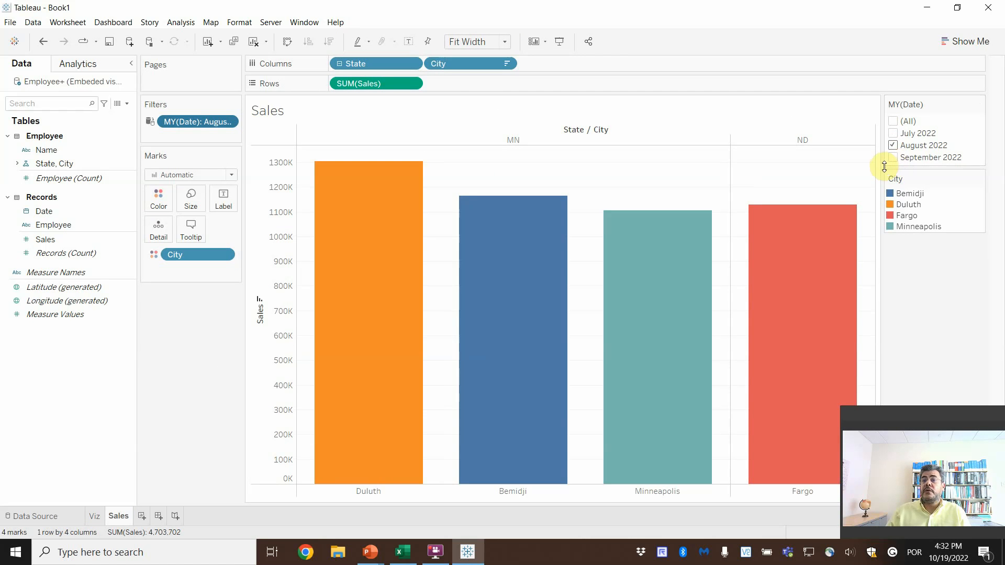
pyautogui.moveTo(332, 258)
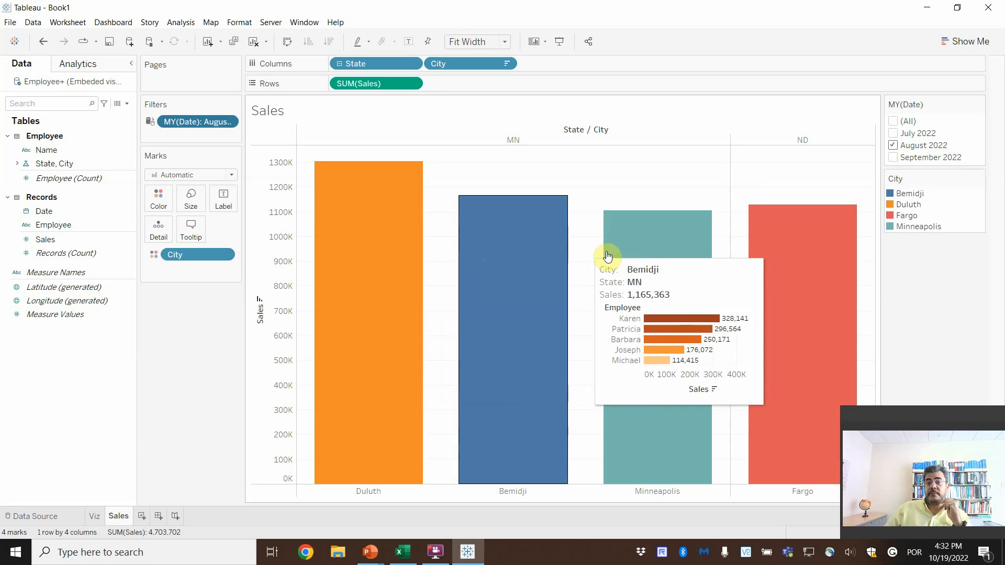
# Include July 2022 and September 2022 in the date filter again
pyautogui.click(903, 134)
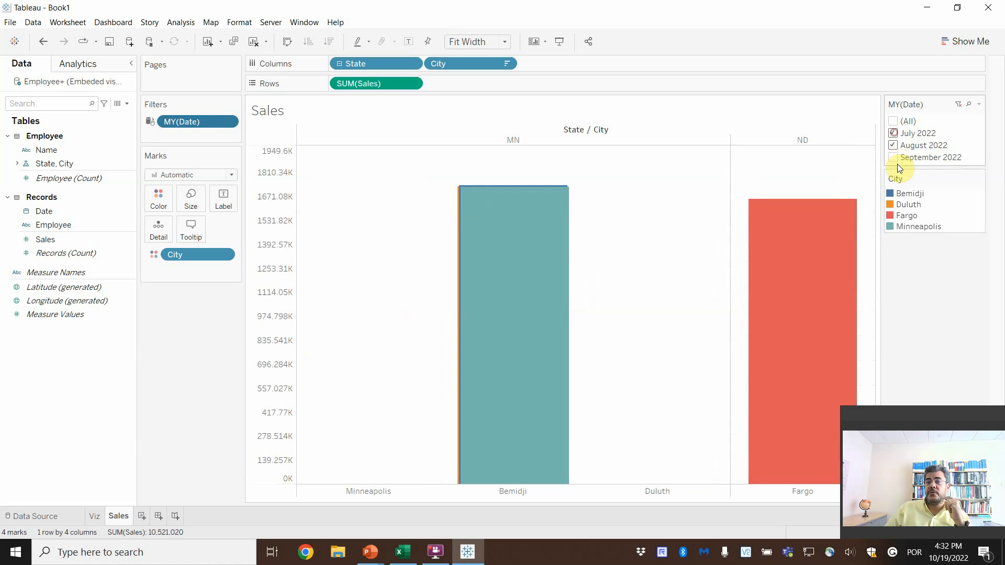
pyautogui.click(899, 160)
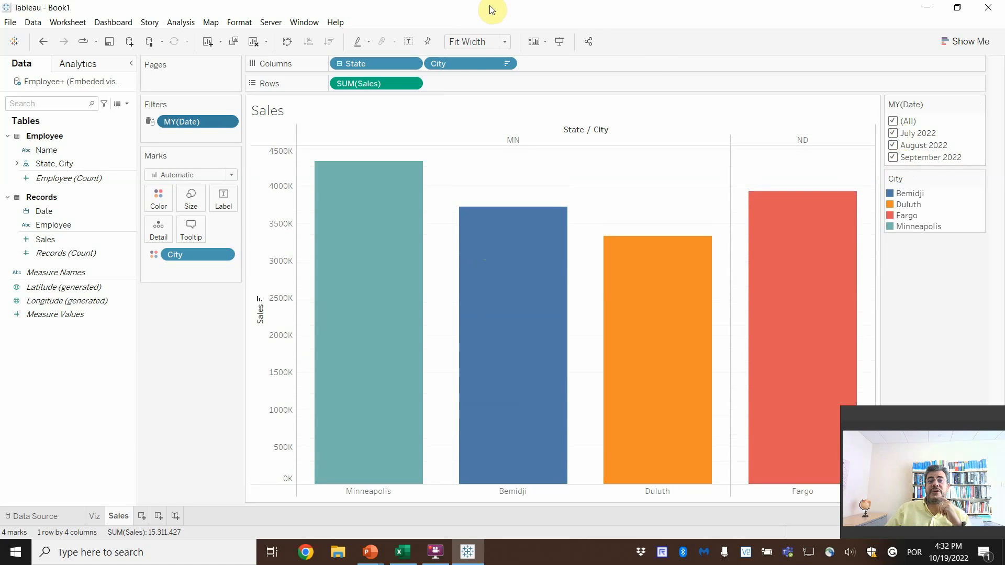
# Set the Sales chart's fit back to Standard and widen its bar columns
pyautogui.click(480, 43)
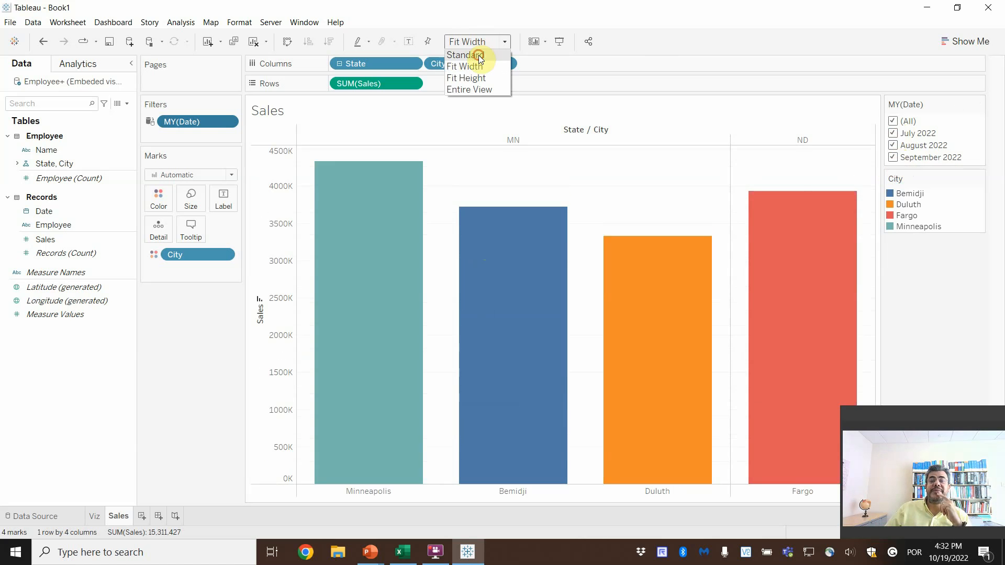
pyautogui.click(481, 55)
pyautogui.moveTo(421, 178); pyautogui.dragTo(590, 178)
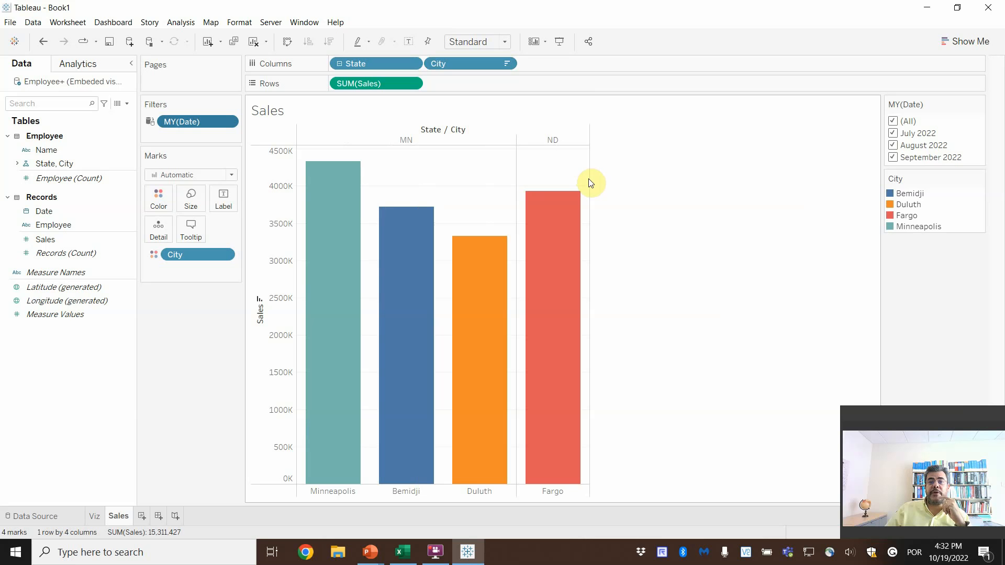
pyautogui.moveTo(590, 178); pyautogui.dragTo(662, 178)
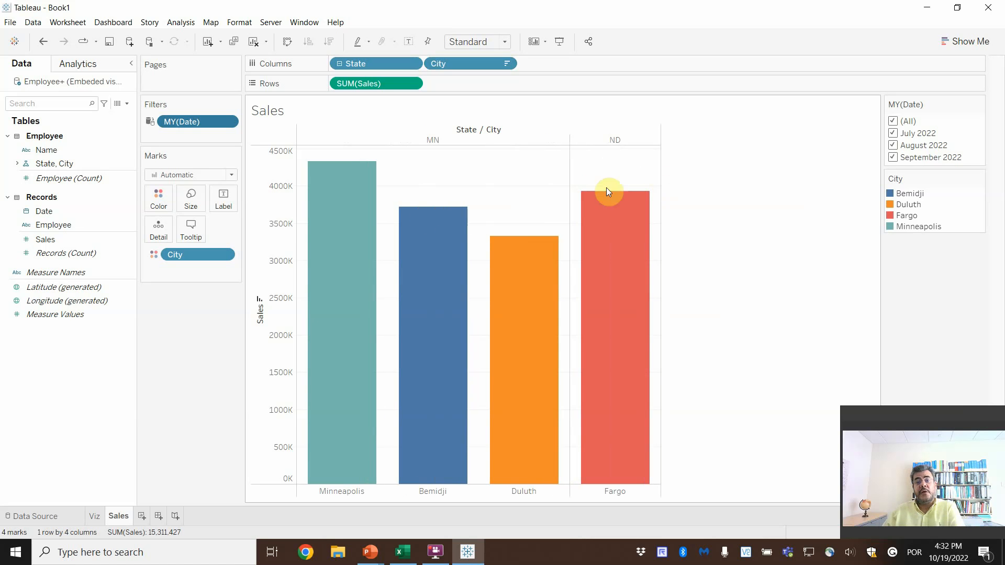
# Label the bars in the Sales sheet with Sales and check the tooltips on the Duluth and Bemidji bars
pyautogui.moveTo(42, 237); pyautogui.dragTo(210, 193)
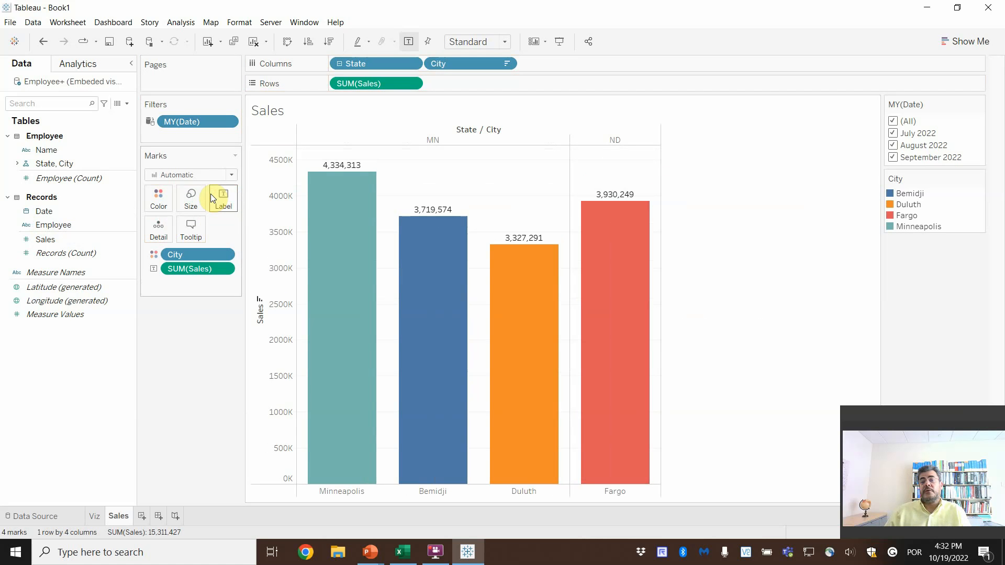
pyautogui.moveTo(523, 313)
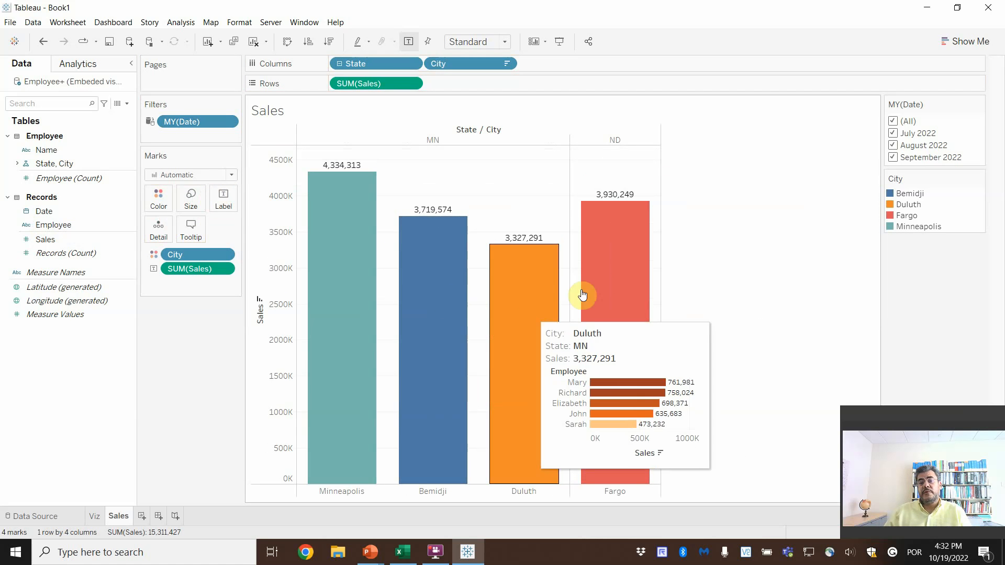
pyautogui.moveTo(425, 296)
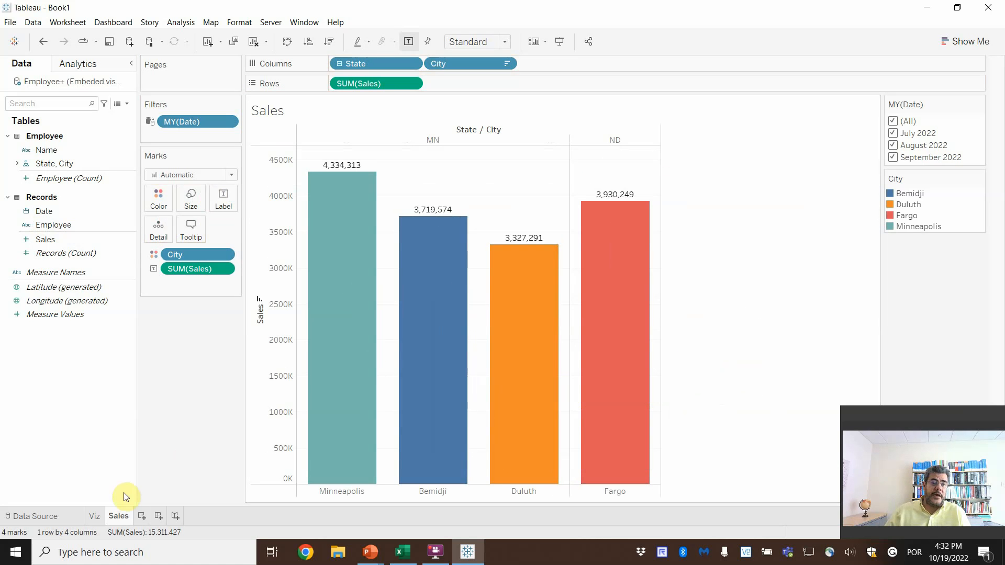
# Hide the Viz worksheet and check the employee chart in the Sales sheet's bar tooltips
pyautogui.click(96, 518)
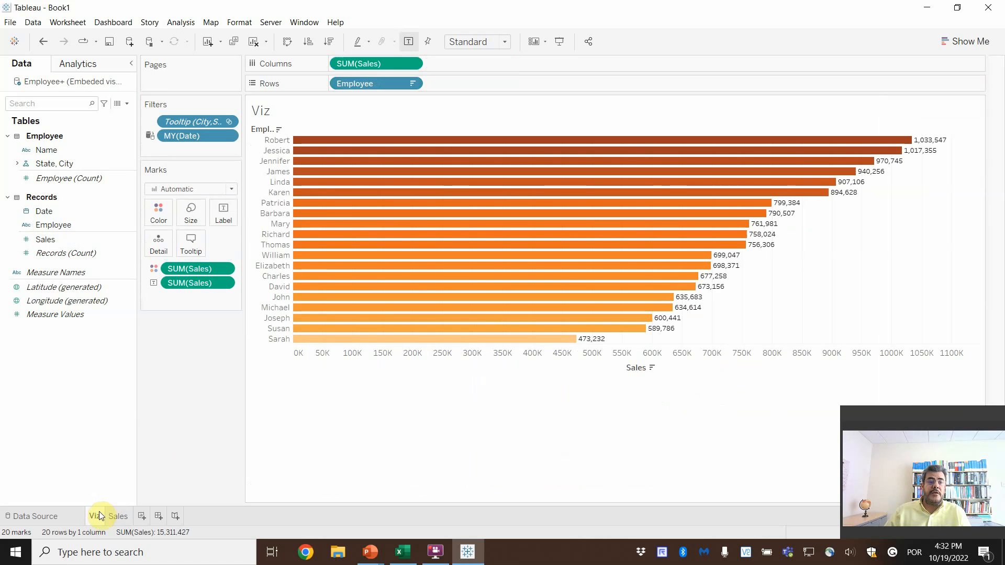
pyautogui.rightClick(89, 519)
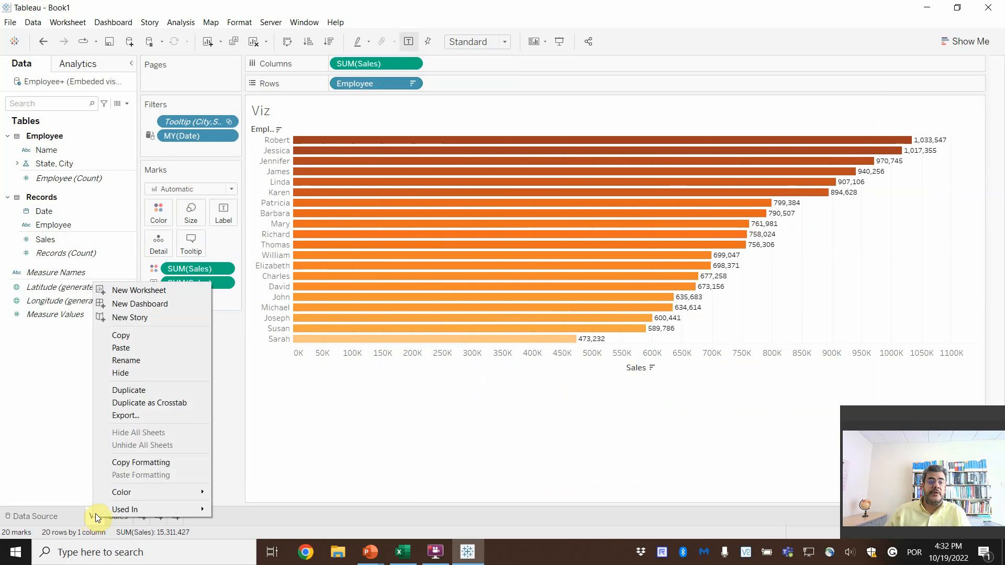
pyautogui.click(134, 374)
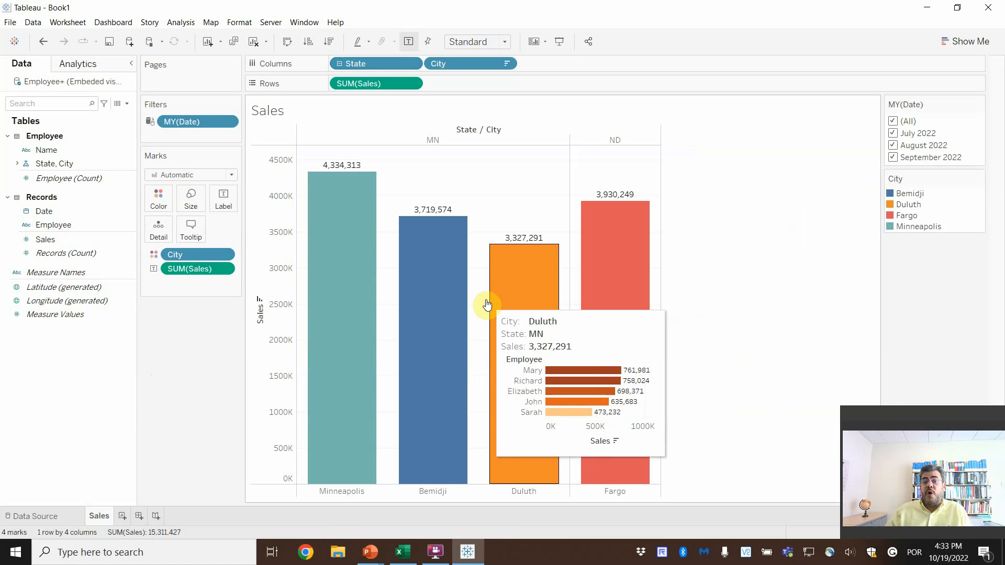
pyautogui.moveTo(430, 292)
# Duplicate the Sales worksheet and rename the copy as Map Sales
pyautogui.rightClick(97, 517)
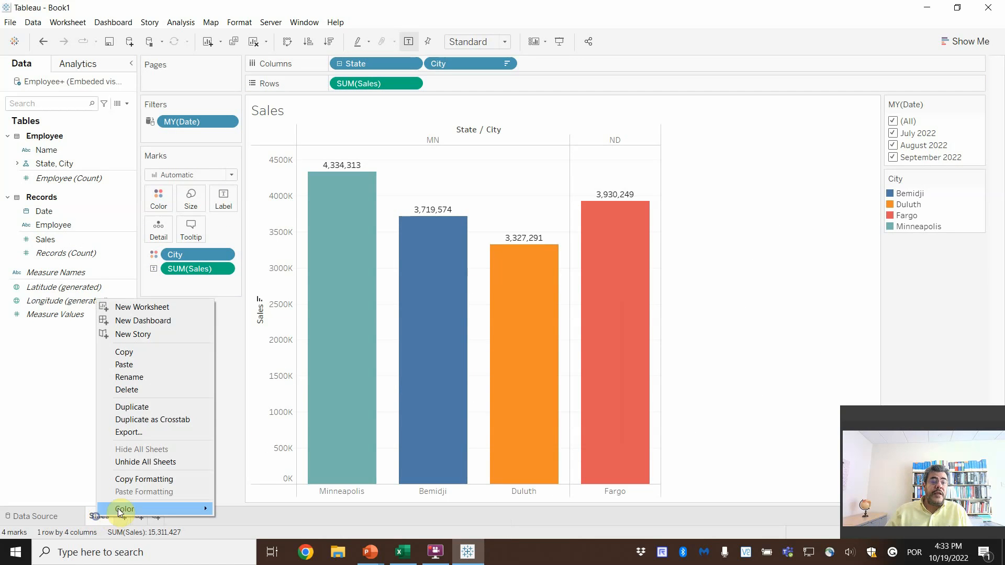
pyautogui.click(150, 408)
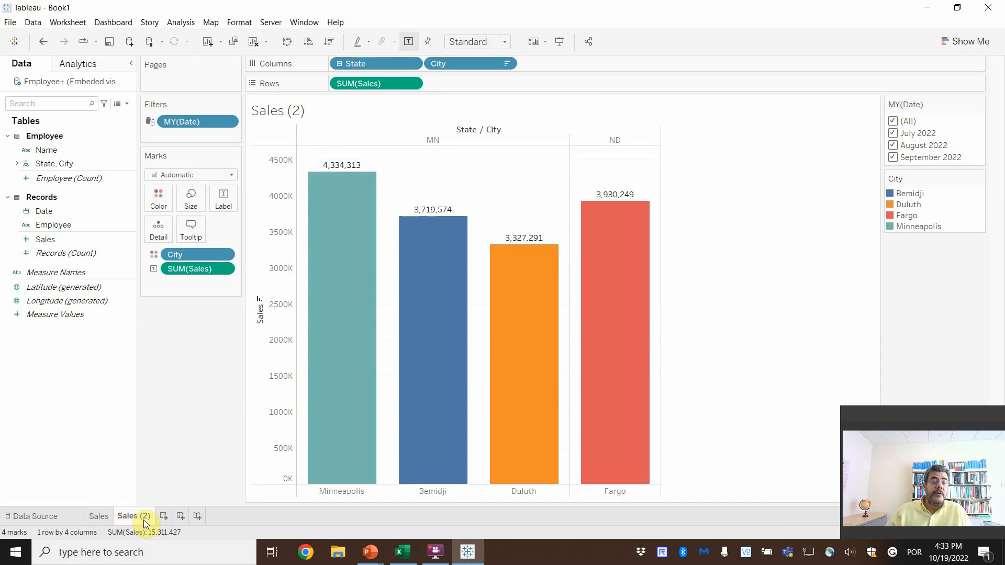
pyautogui.doubleClick(145, 517)
pyautogui.click(144, 515)
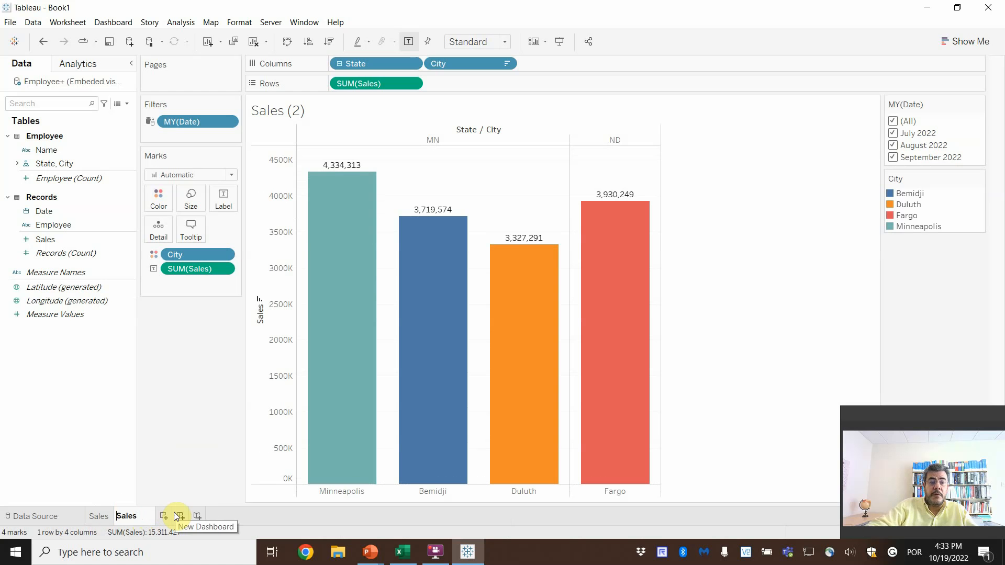
pyautogui.write('Map')
pyautogui.press('Return')
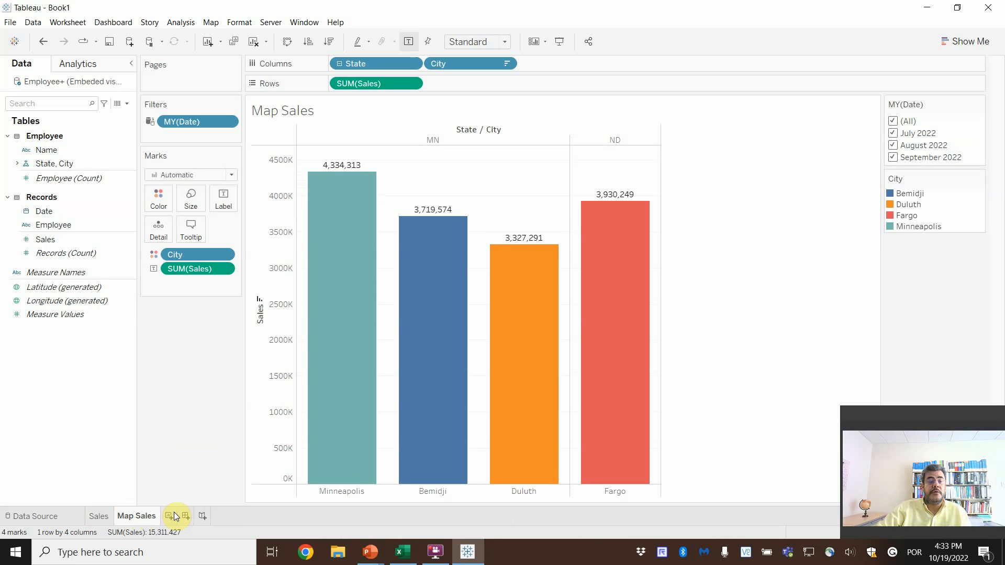
# Convert the Map Sales bar chart to a map with the cities coloured by Sales
pyautogui.click(965, 41)
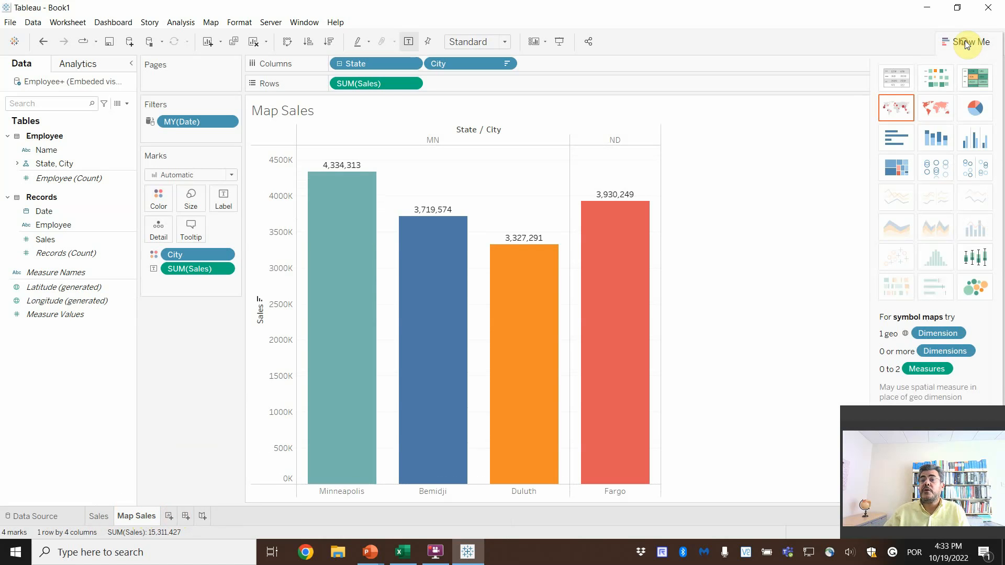
pyautogui.click(936, 108)
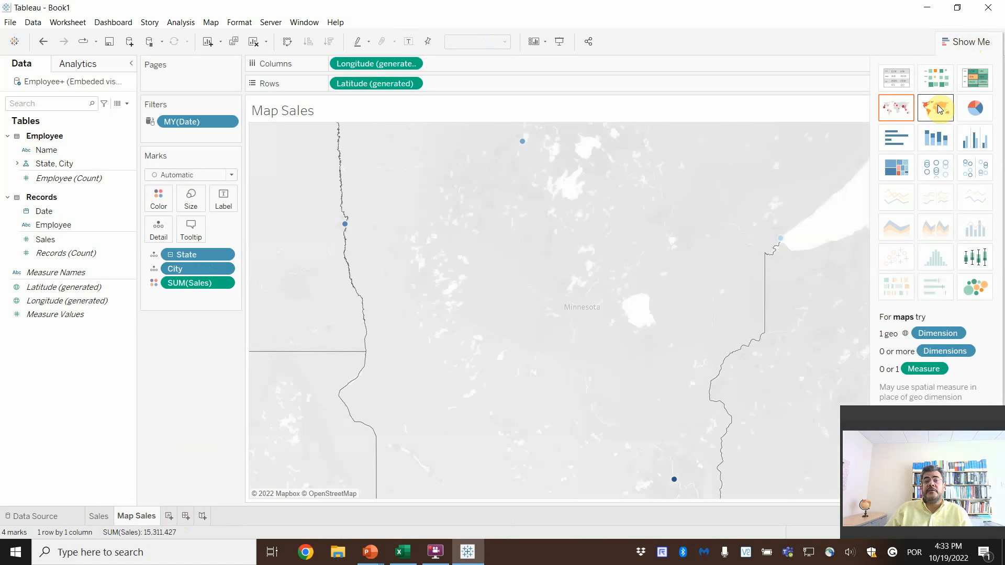
pyautogui.scroll(-4, 673, 308)
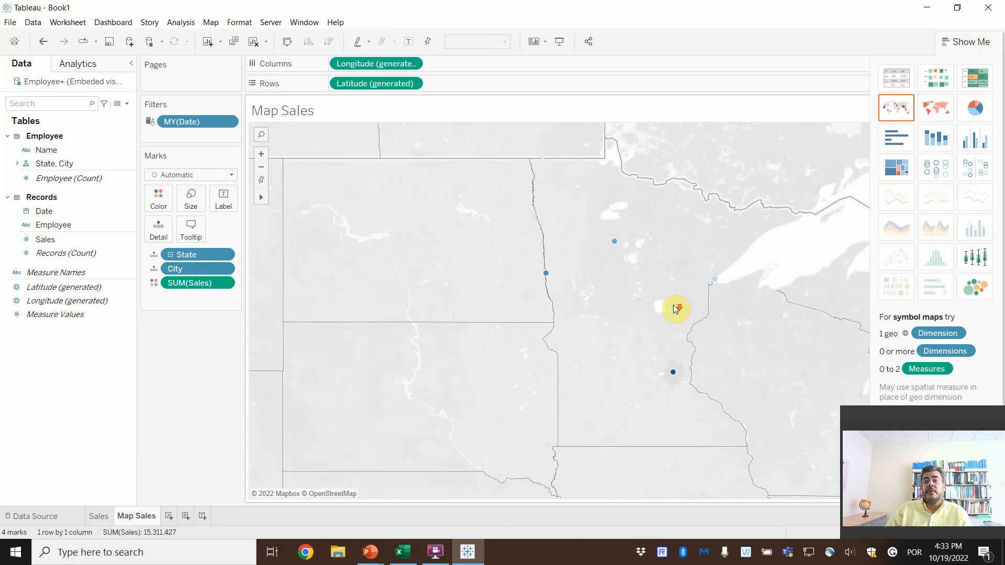
pyautogui.click(967, 40)
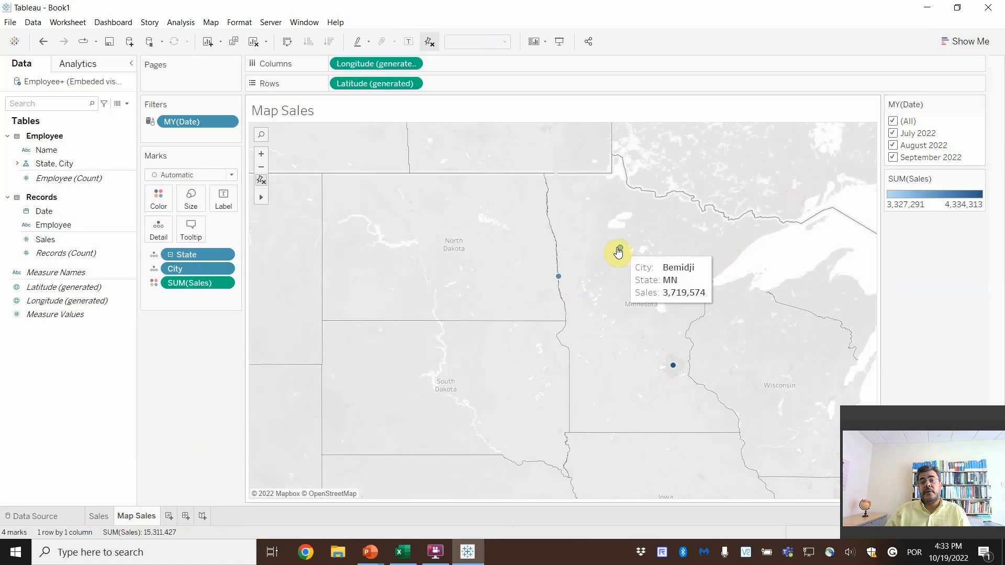
# Examine the city points on the map at different scales and check the tooltips for Duluth, Minneapolis and Fargo
pyautogui.scroll(-4, 695, 341)
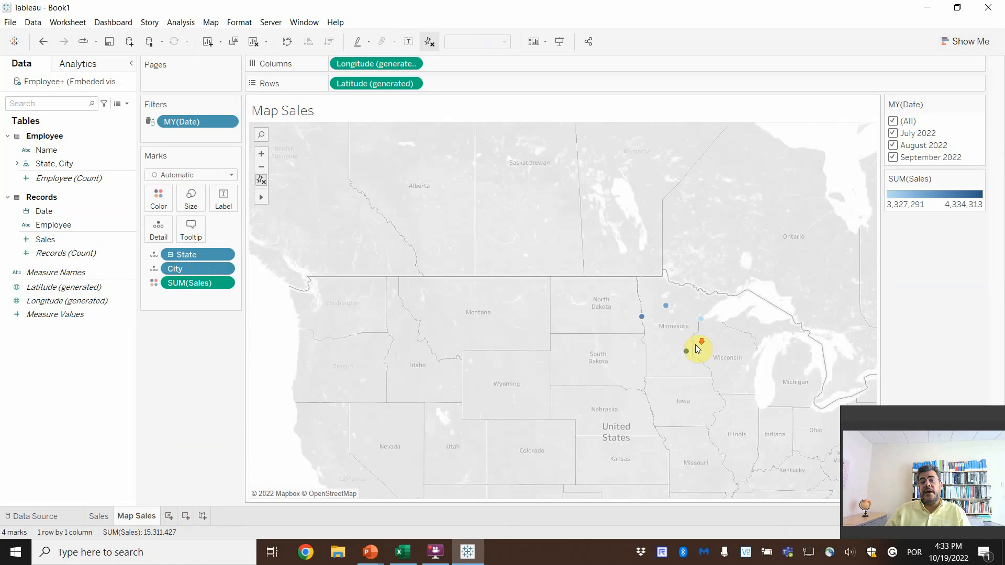
pyautogui.scroll(-3, 725, 415)
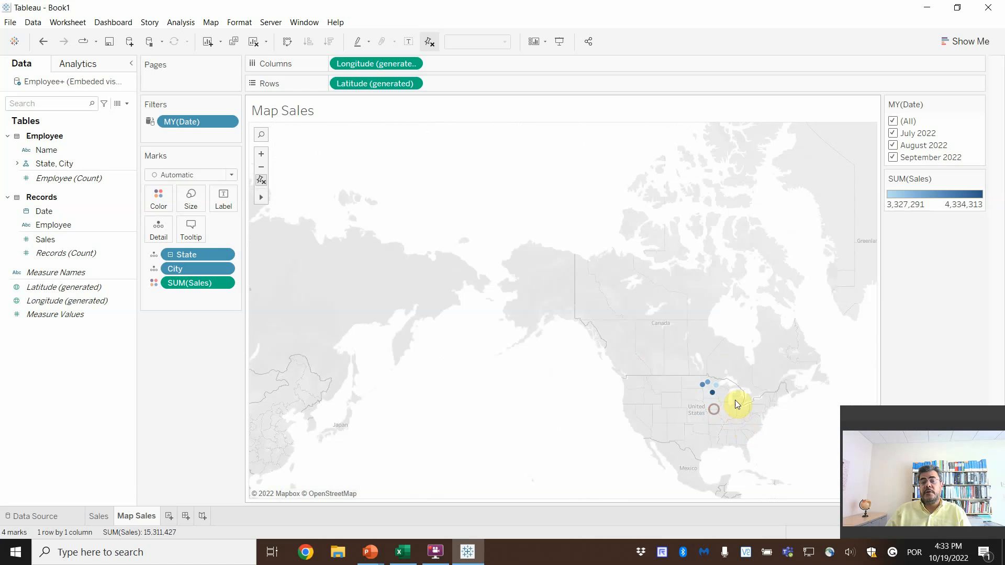
pyautogui.scroll(2, 738, 403)
pyautogui.scroll(4, 737, 403)
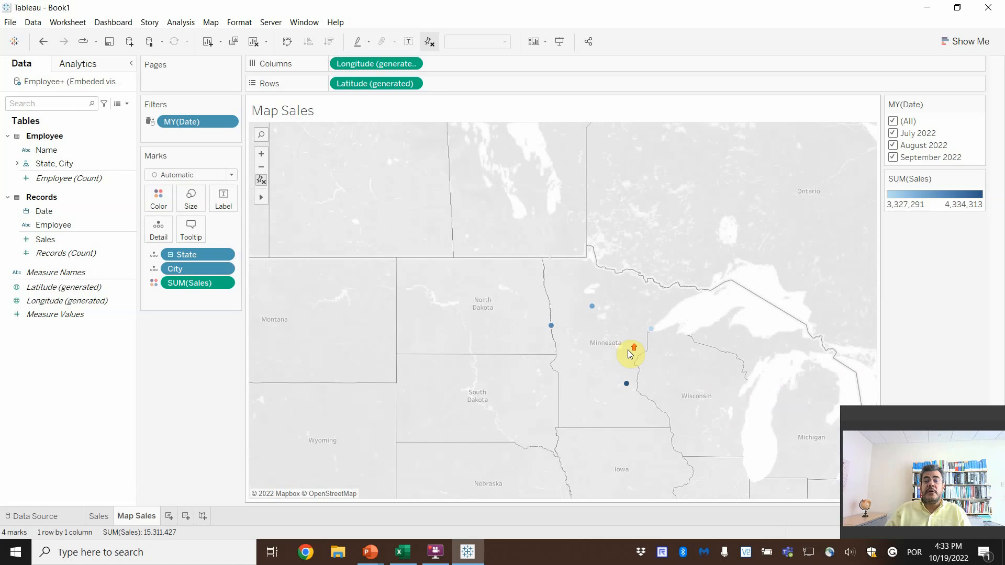
pyautogui.scroll(3, 627, 350)
pyautogui.moveTo(682, 301)
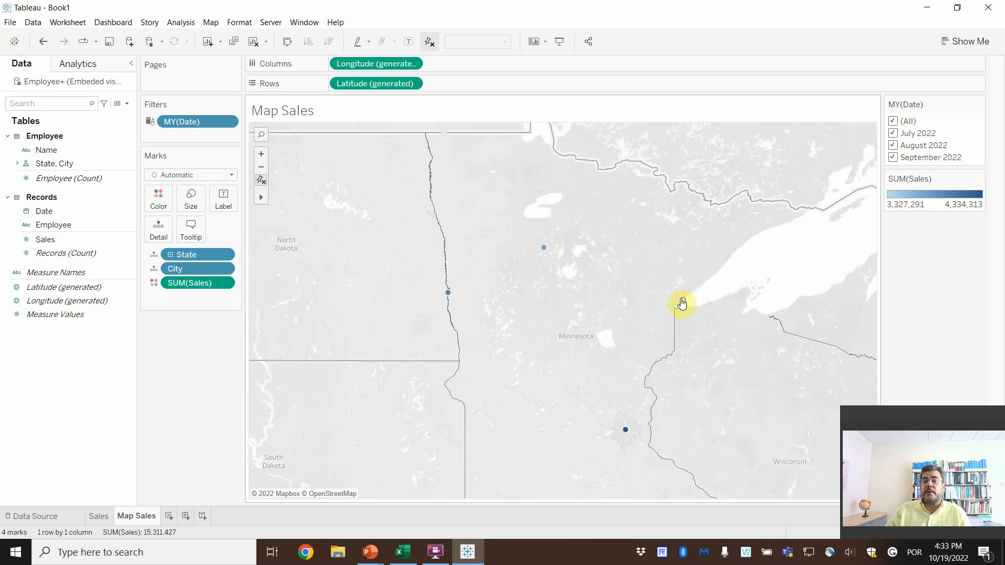
pyautogui.moveTo(629, 434)
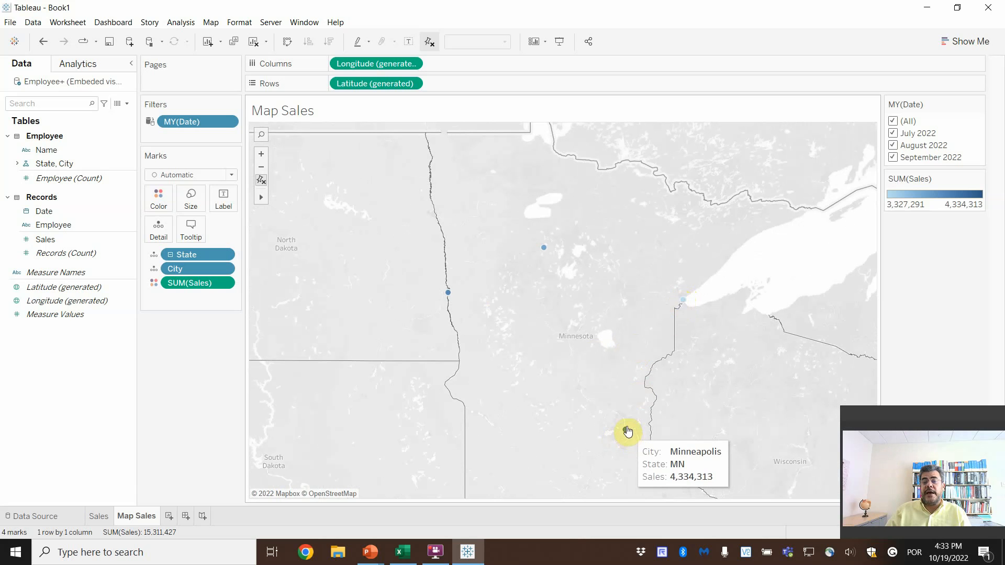
pyautogui.moveTo(447, 301)
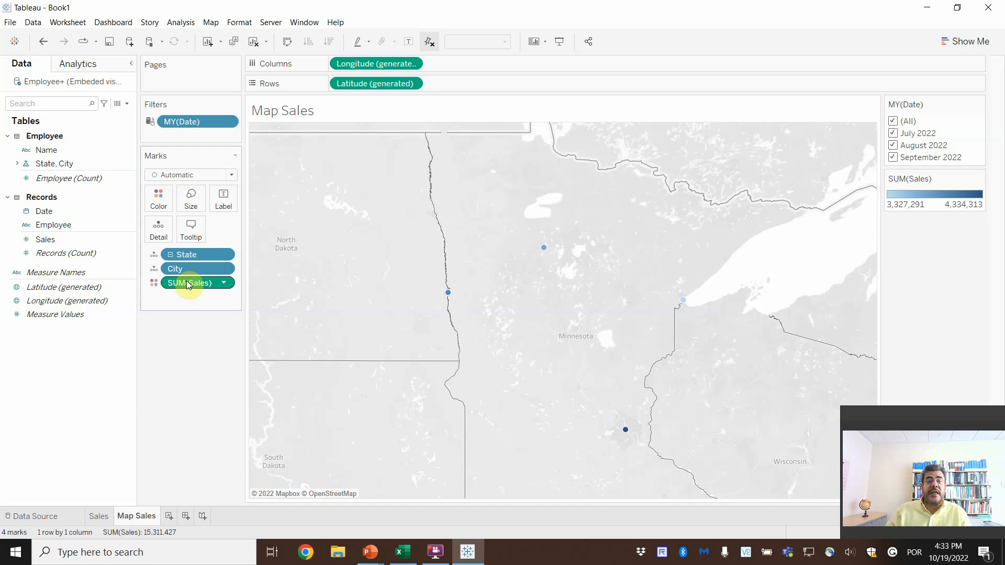
# Scale the city points on the map by SUM(Sales) and colour them by SUM(Sales) as well
pyautogui.moveTo(191, 283); pyautogui.dragTo(192, 200)
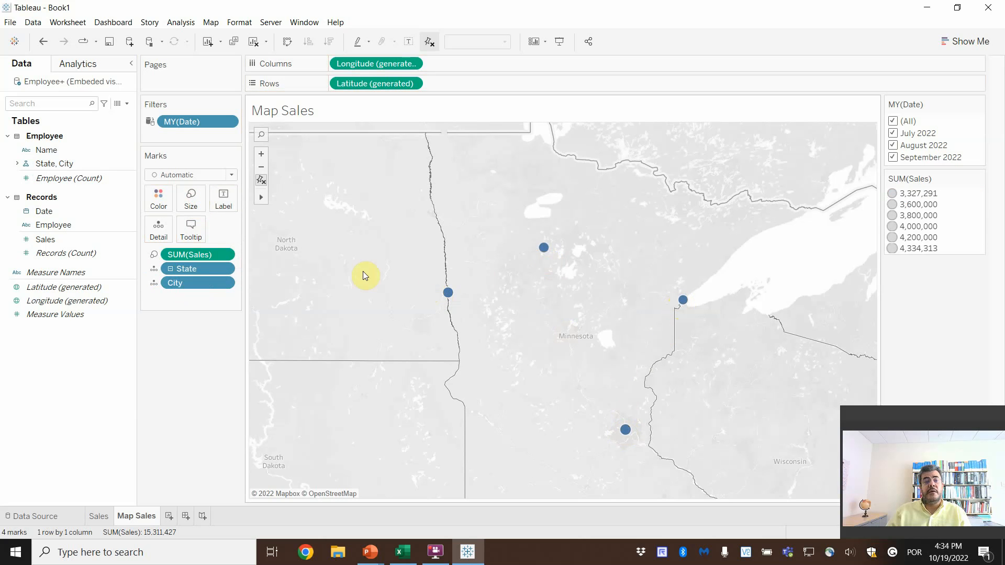
pyautogui.moveTo(49, 244); pyautogui.dragTo(160, 202)
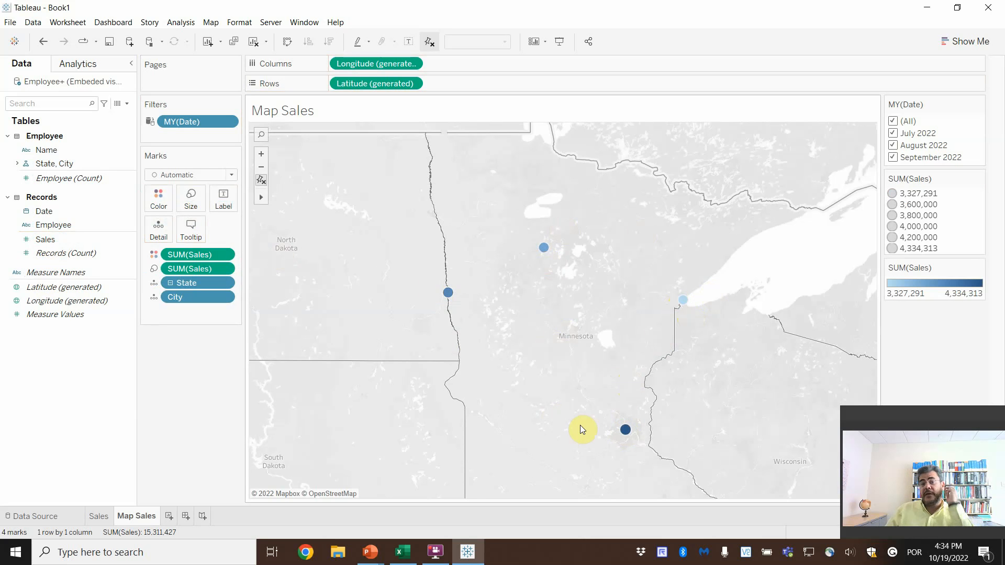
pyautogui.scroll(1, 582, 429)
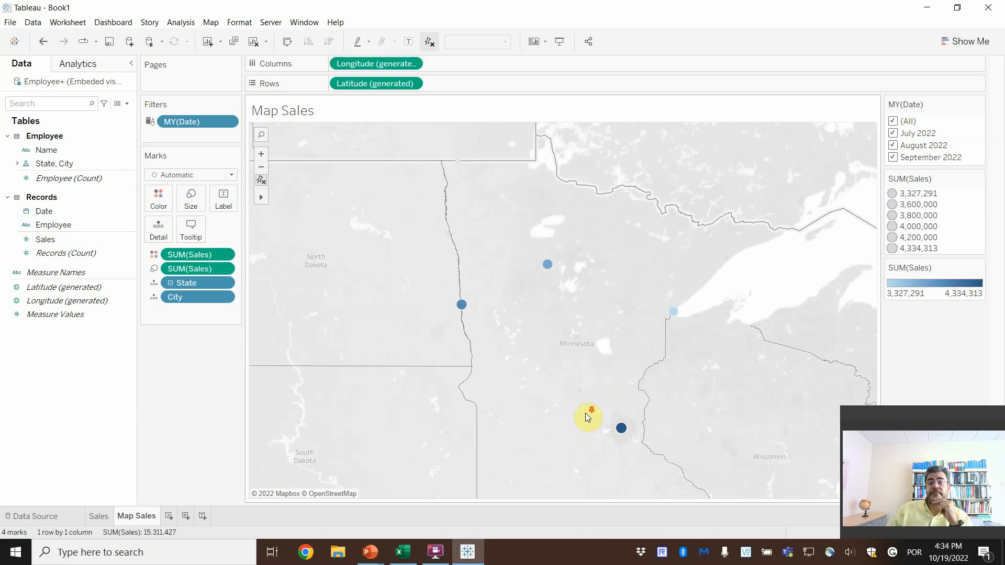
pyautogui.scroll(-1, 587, 416)
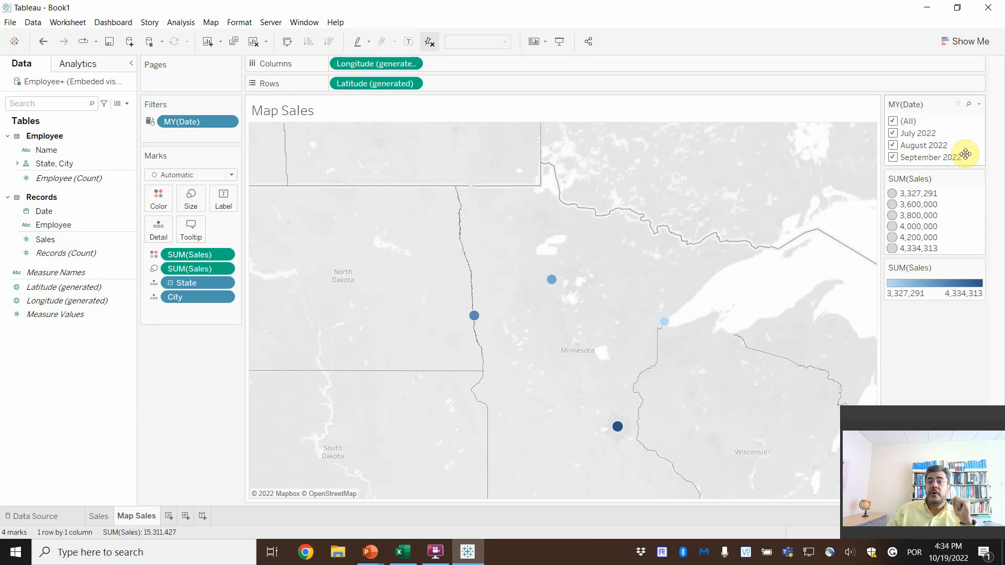
# Compare month selections on the map and limit the date filter to August 2022
pyautogui.click(893, 135)
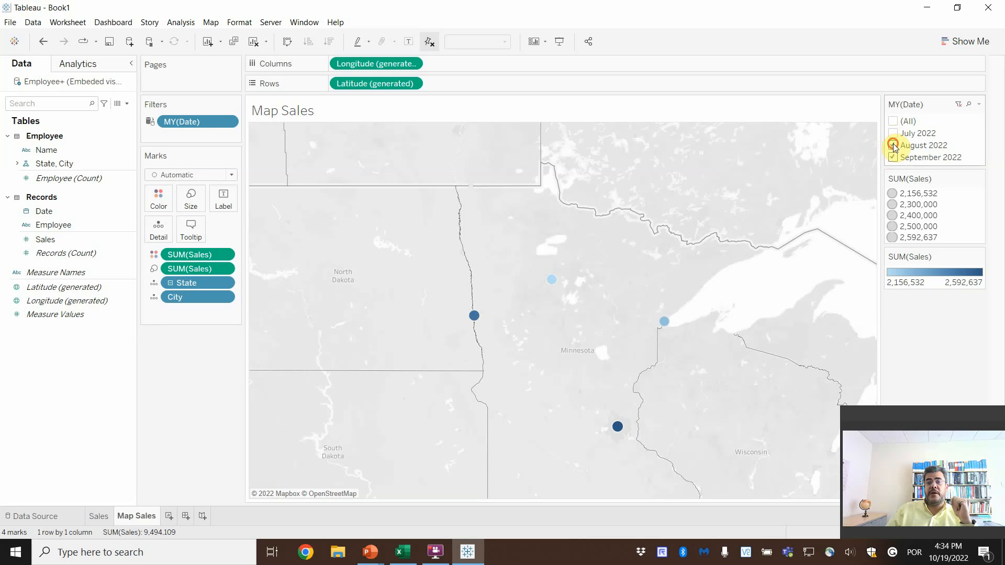
pyautogui.click(894, 145)
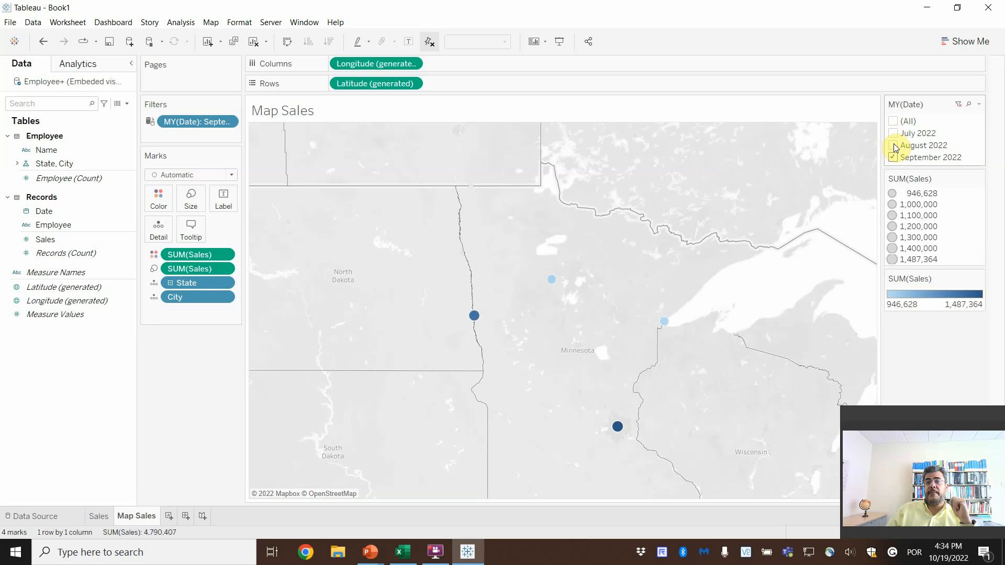
pyautogui.click(893, 157)
pyautogui.click(894, 146)
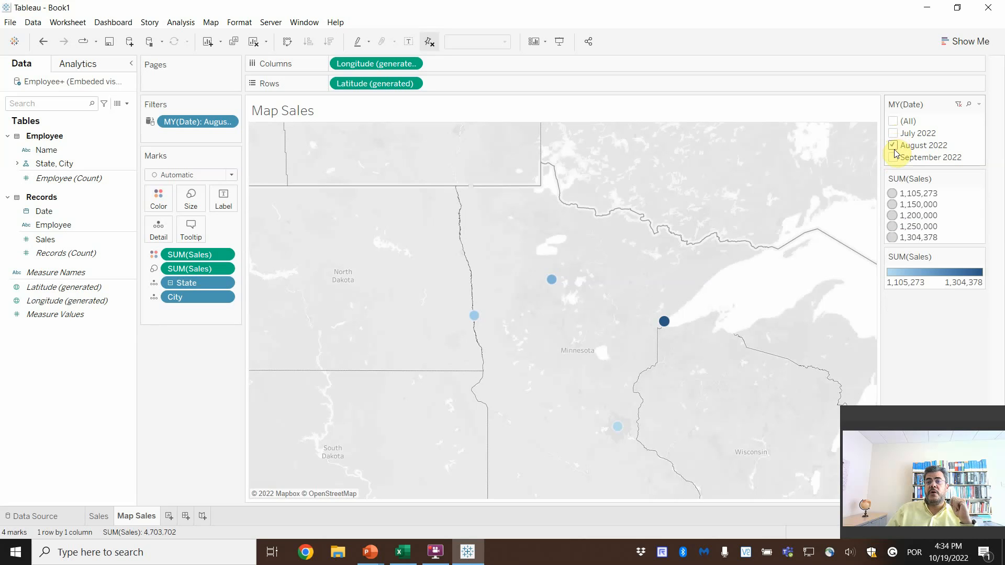
pyautogui.click(896, 159)
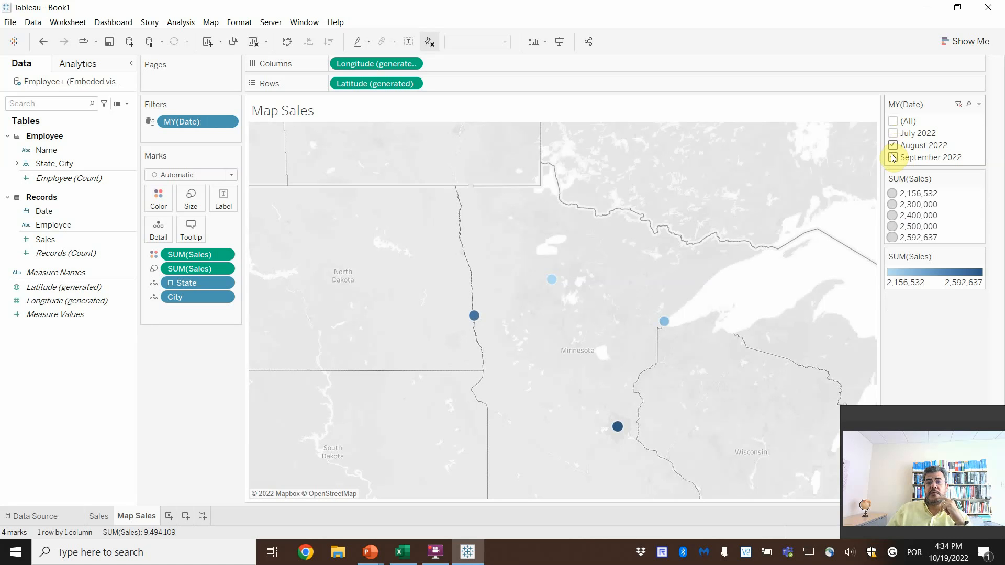
pyautogui.click(894, 157)
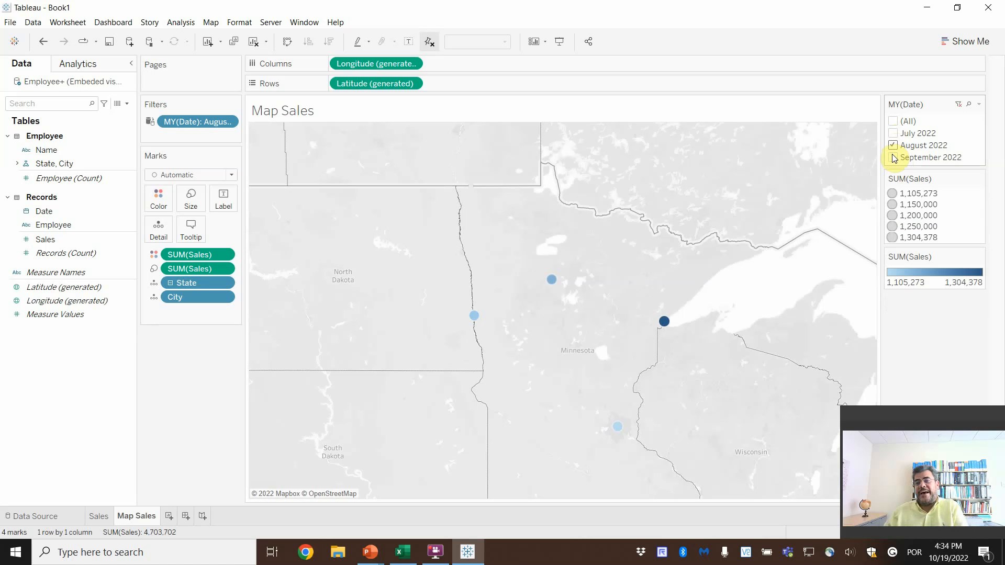
# Hide both SUM(Sales) legends, for size and colour, on the Map Sales sheet
pyautogui.click(978, 182)
pyautogui.click(936, 245)
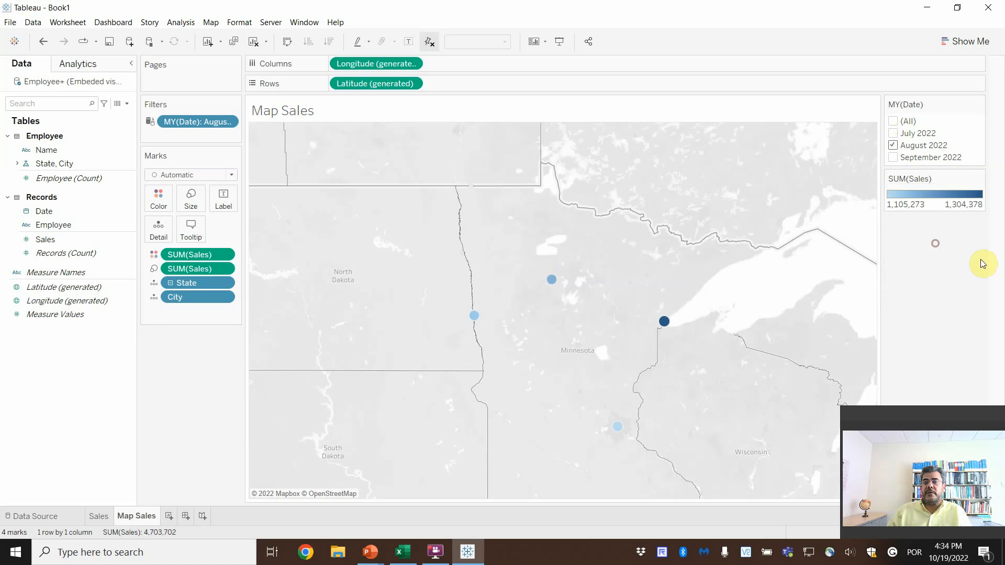
pyautogui.click(978, 183)
pyautogui.click(936, 247)
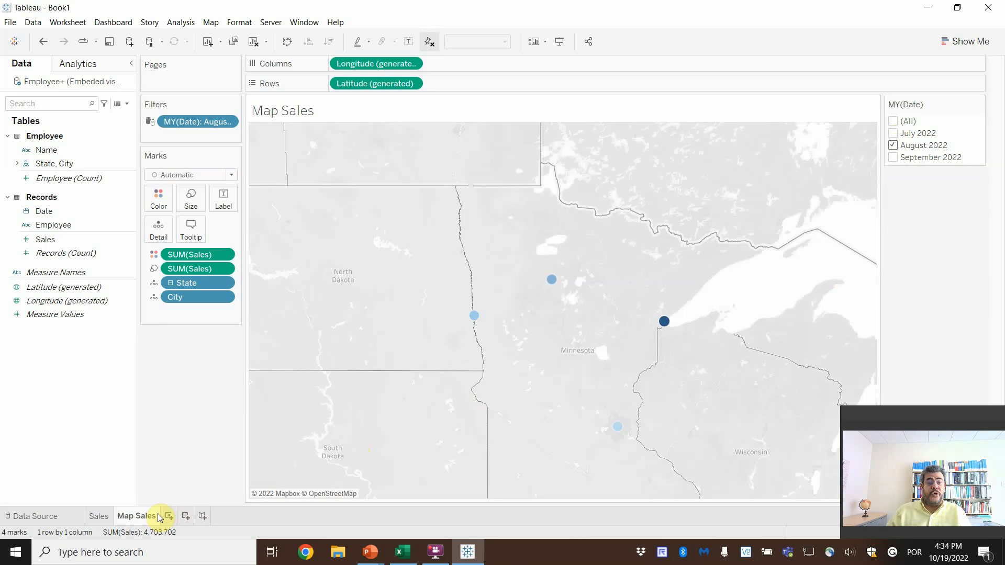
# Create a dashboard with Map Sales above the Sales chart and check the tooltip on the Fargo bar
pyautogui.click(187, 517)
pyautogui.moveTo(29, 216); pyautogui.dragTo(362, 171)
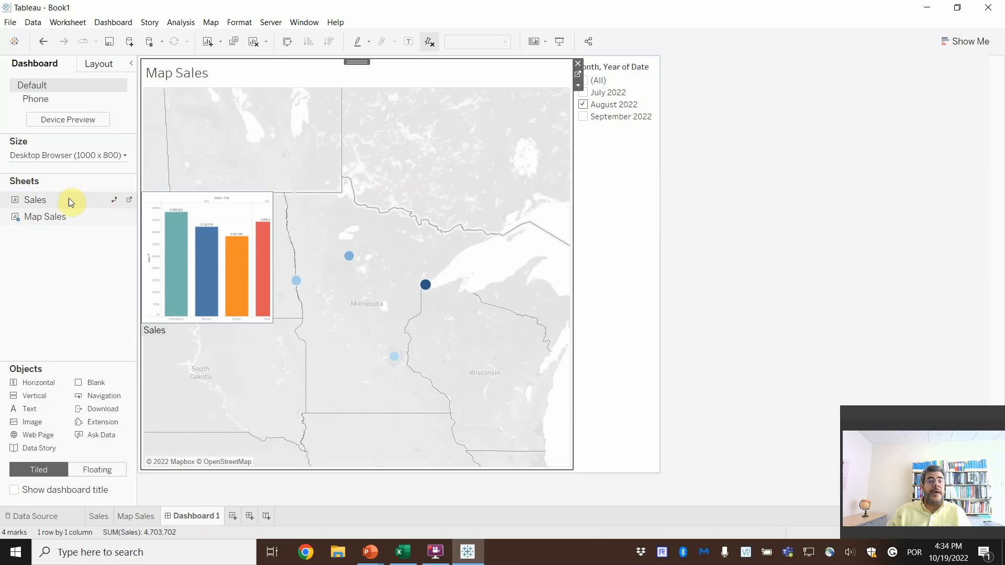
pyautogui.moveTo(63, 200); pyautogui.dragTo(461, 407)
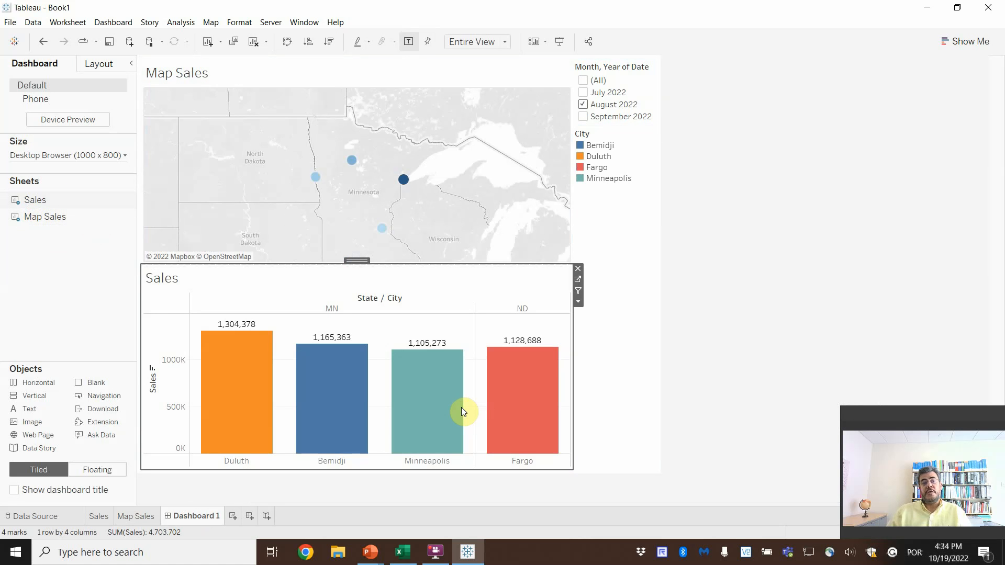
pyautogui.moveTo(566, 382)
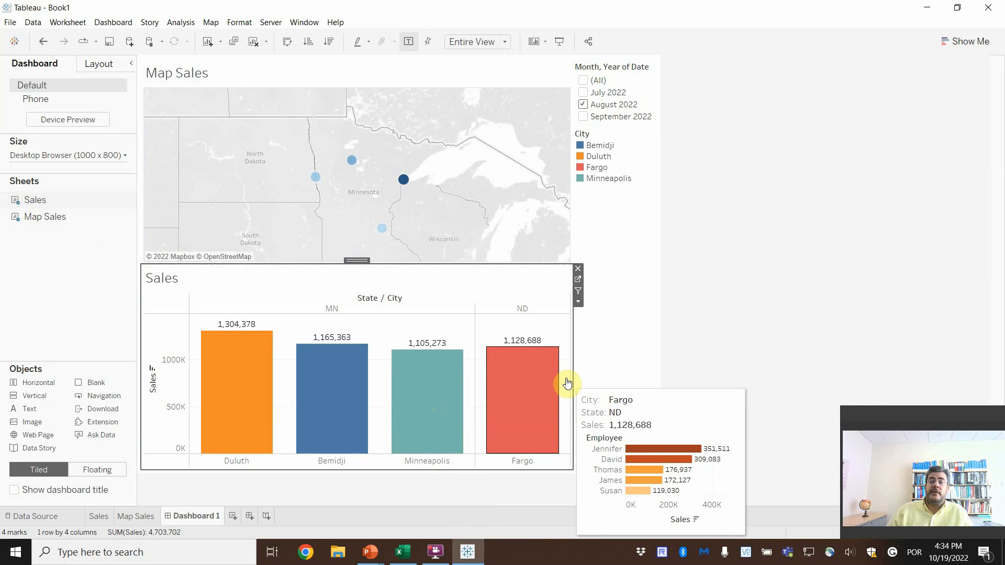
# Hide the titles of the Sales chart and the Map Sales map on the dashboard
pyautogui.click(65, 24)
pyautogui.click(89, 129)
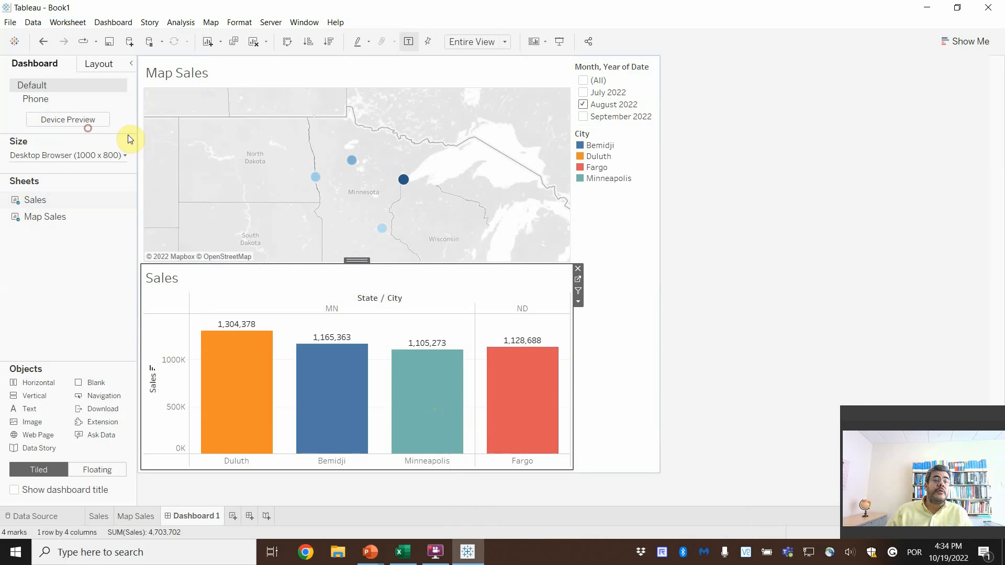
pyautogui.click(247, 86)
pyautogui.click(68, 22)
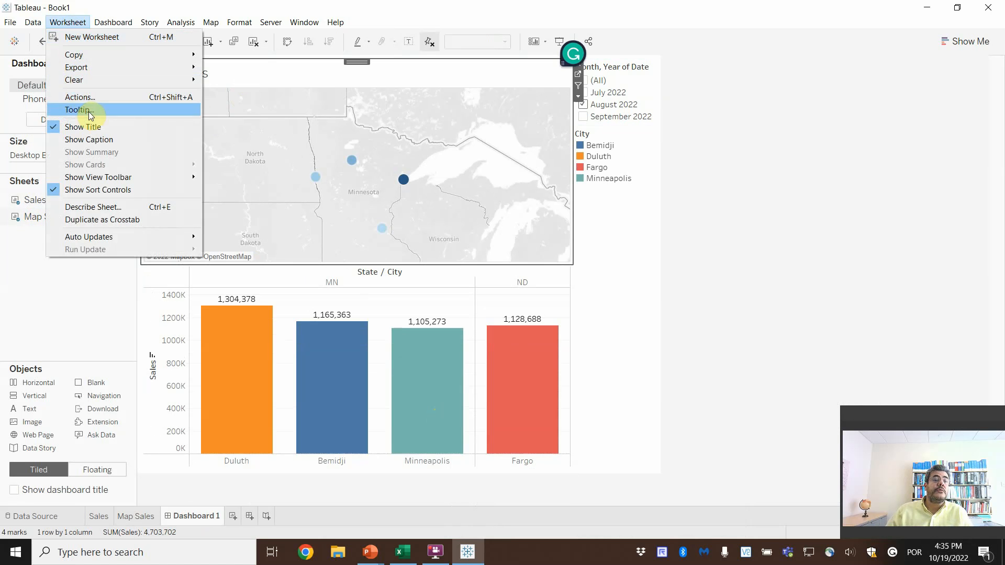
pyautogui.click(84, 127)
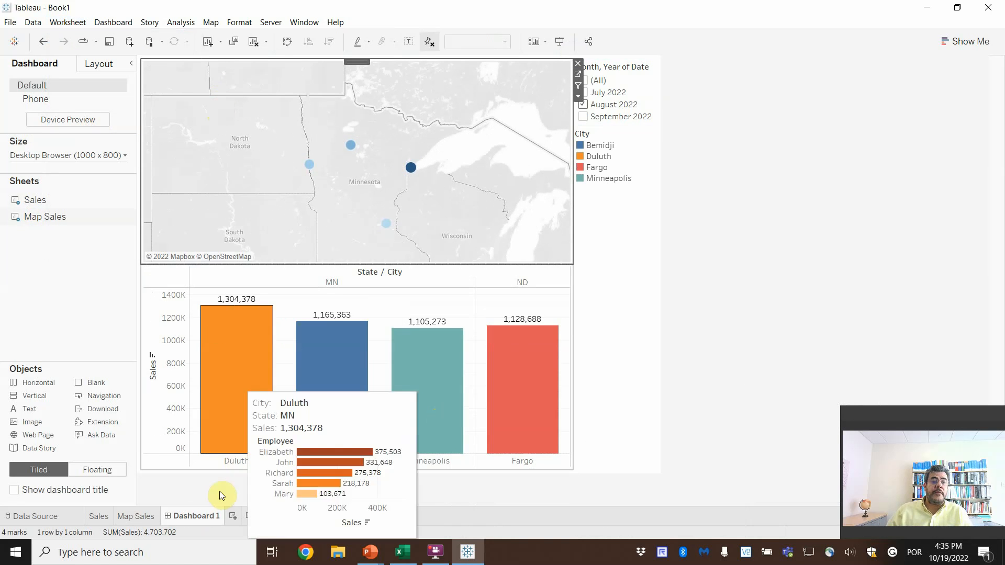
# Rename the dashboard as Sales Dashboard and show its title above the map
pyautogui.doubleClick(180, 516)
pyautogui.write('Sa')
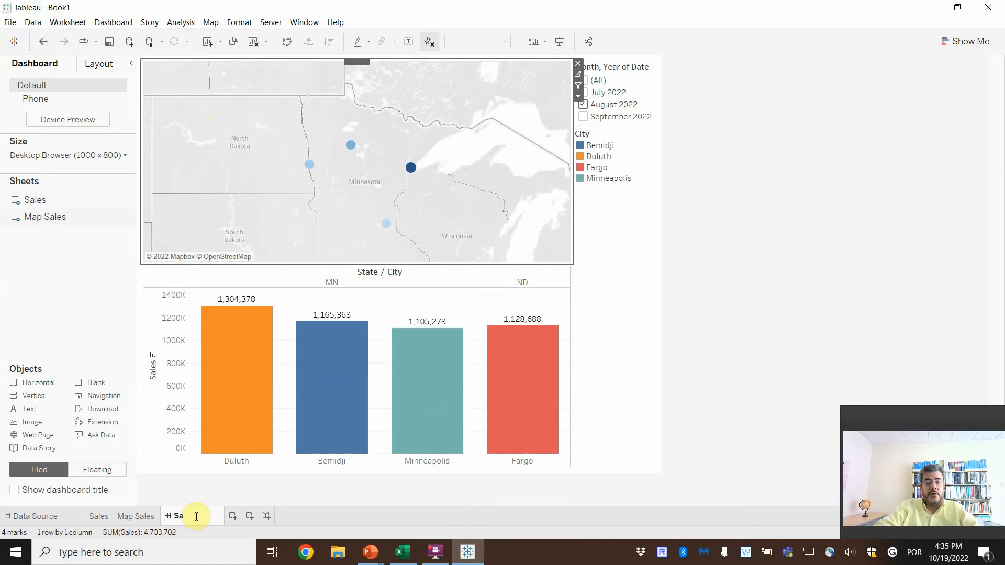
pyautogui.write('les Dashboard')
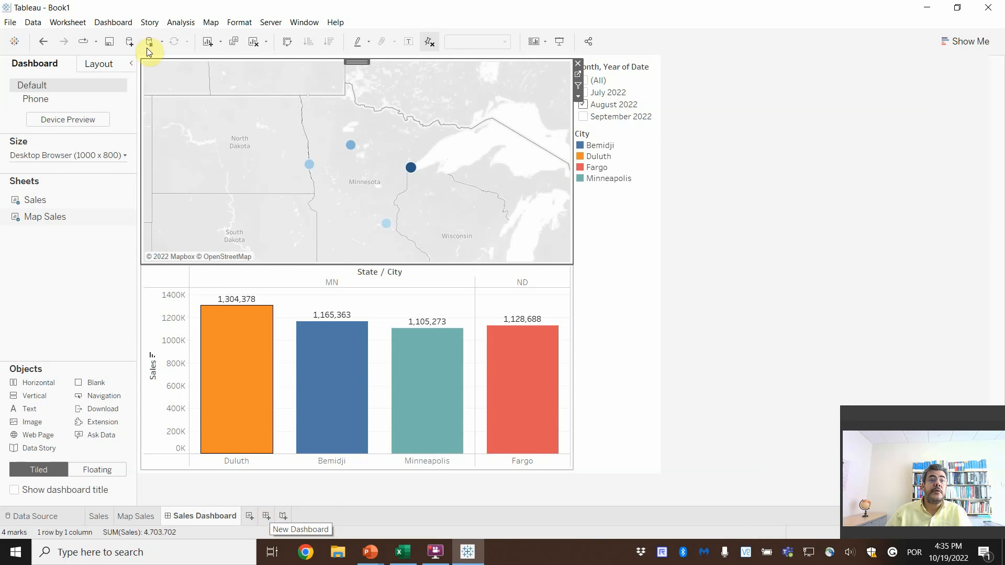
pyautogui.click(122, 22)
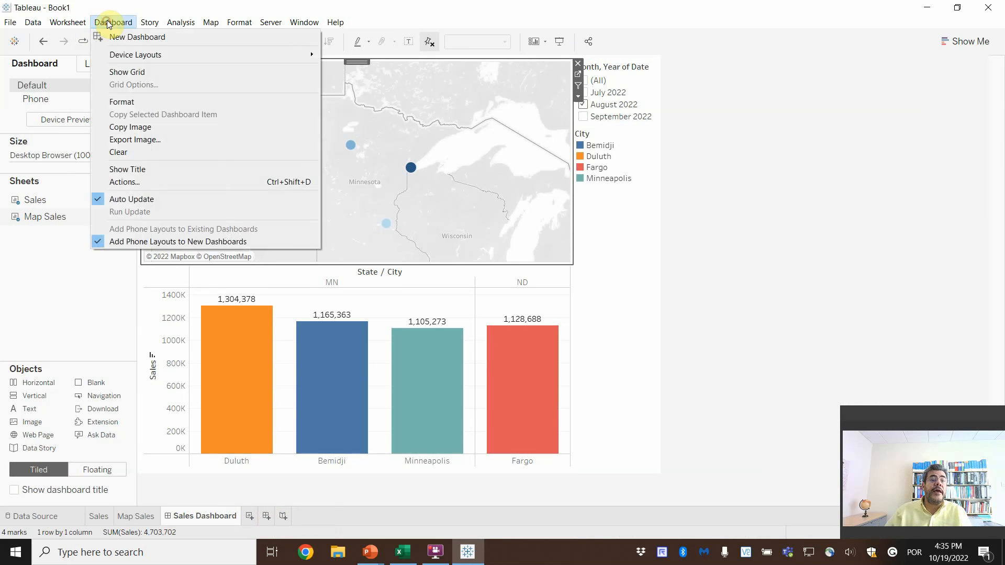
pyautogui.click(127, 169)
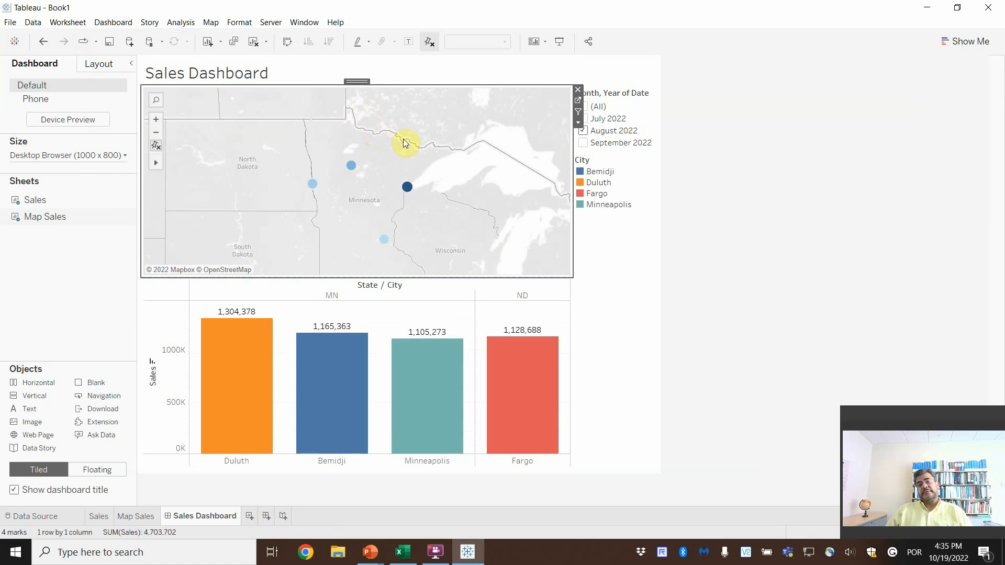
pyautogui.click(648, 269)
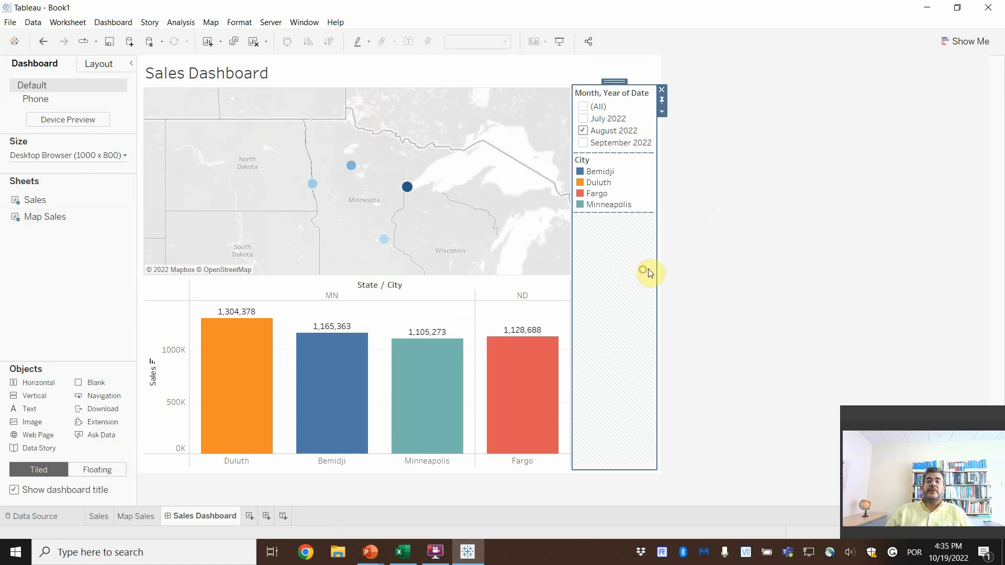
pyautogui.click(725, 271)
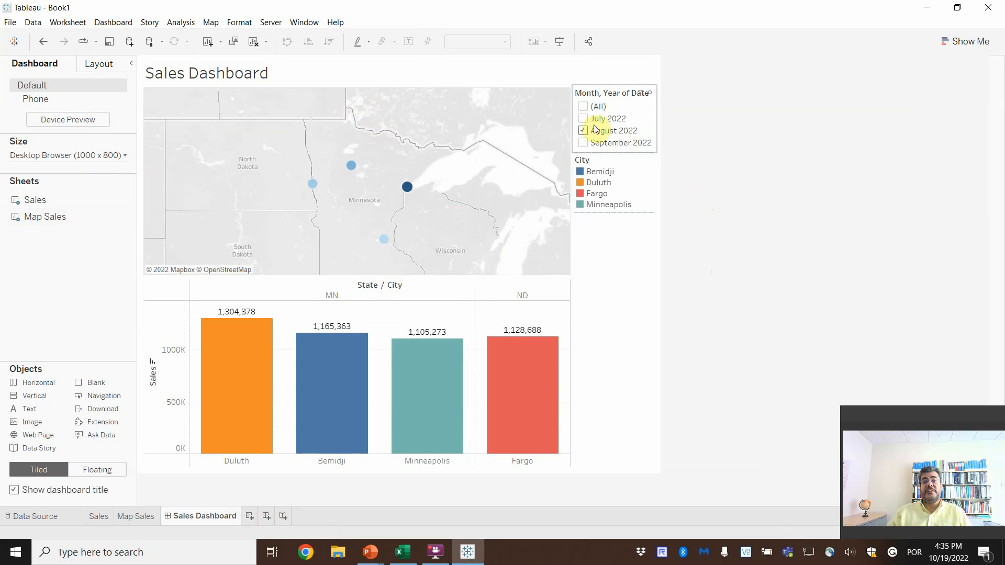
# Include all months in the dashboard's date filter and check the employee tooltips on the city bars and the map
pyautogui.click(584, 107)
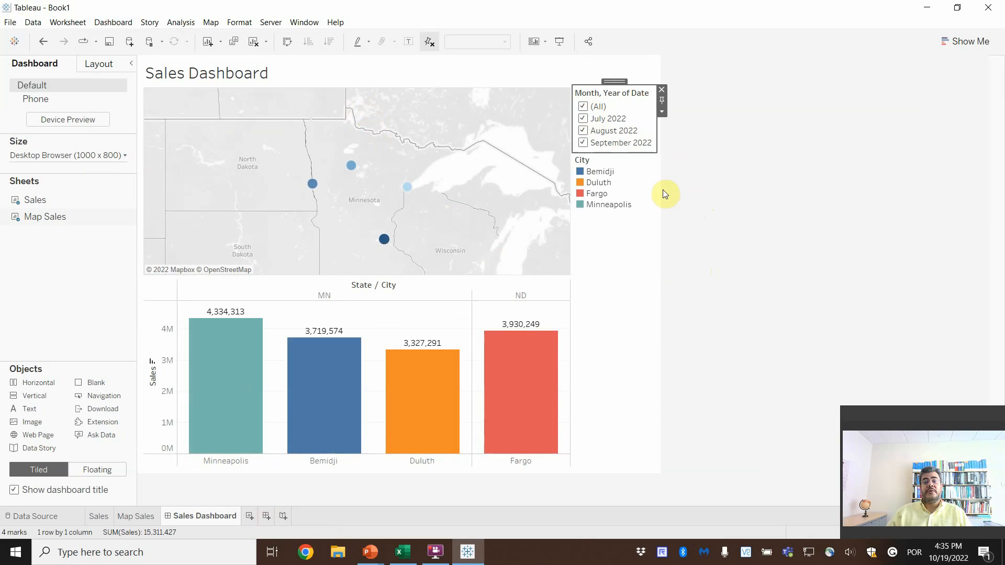
pyautogui.moveTo(343, 393)
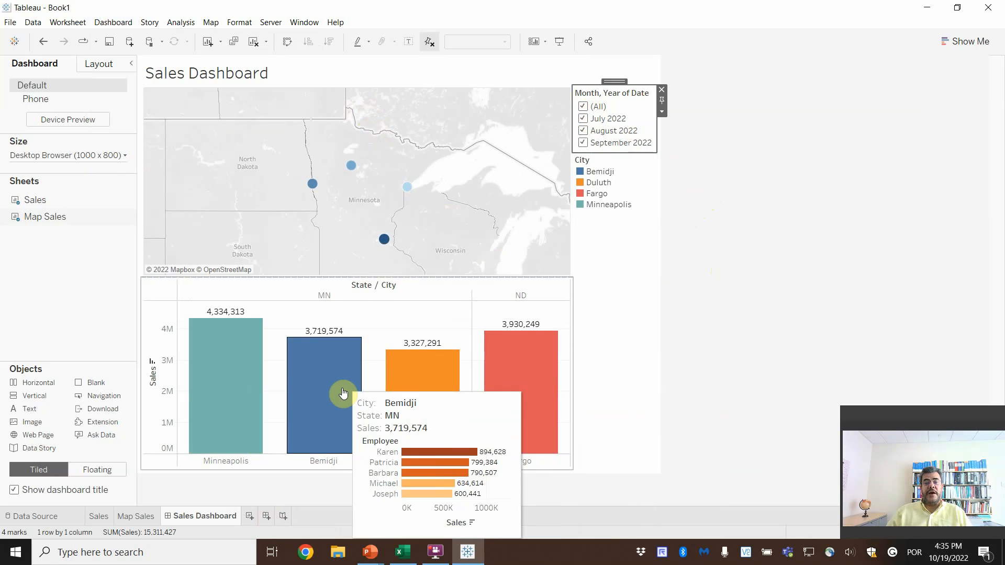
pyautogui.moveTo(233, 379)
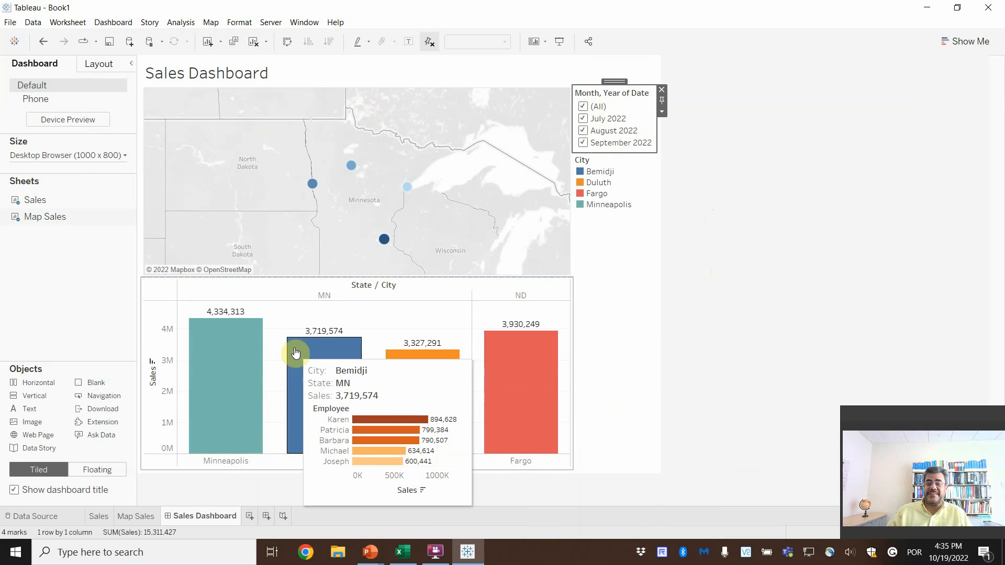
pyautogui.moveTo(411, 395)
pyautogui.moveTo(515, 373)
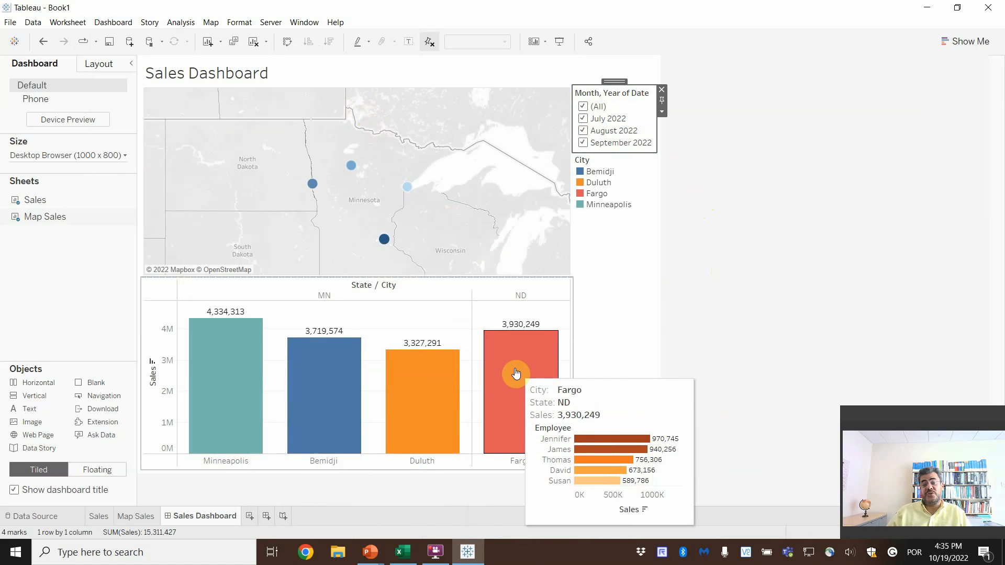
pyautogui.moveTo(385, 244)
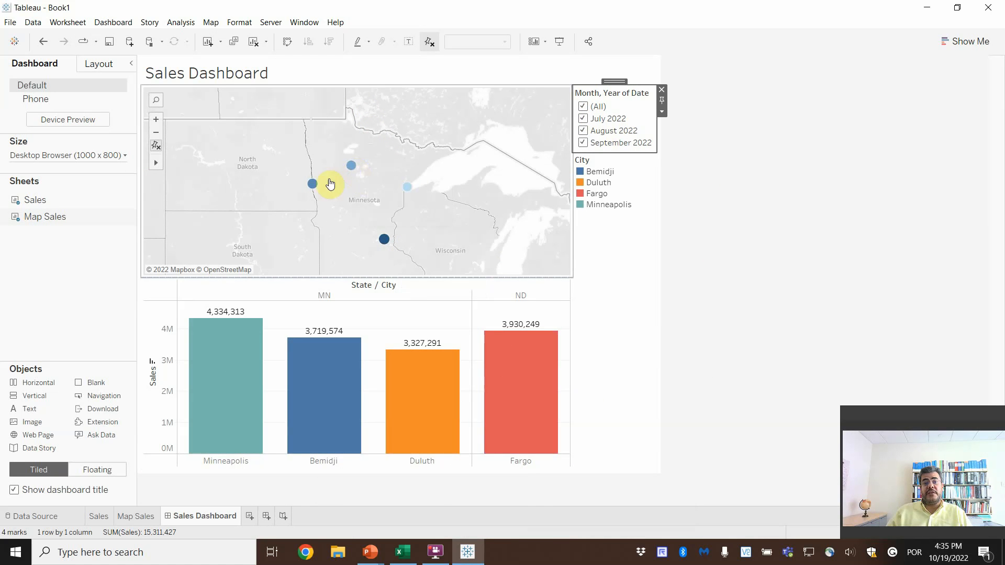
# Review the Map Sales tooltip and copy the Sales sheet's entire tooltip text, including its embedded Viz sheet reference
pyautogui.click(149, 517)
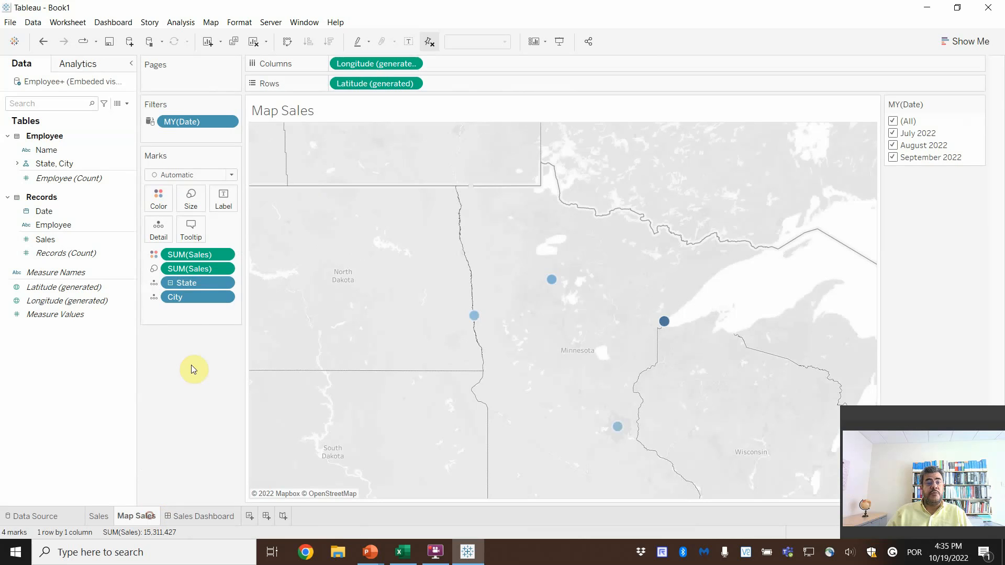
pyautogui.click(191, 228)
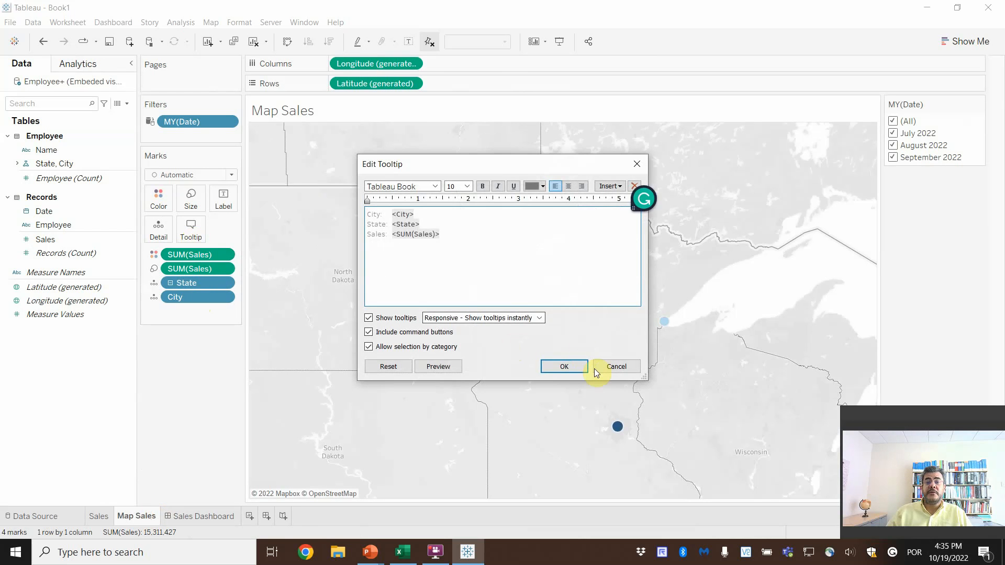
pyautogui.click(566, 367)
pyautogui.click(102, 516)
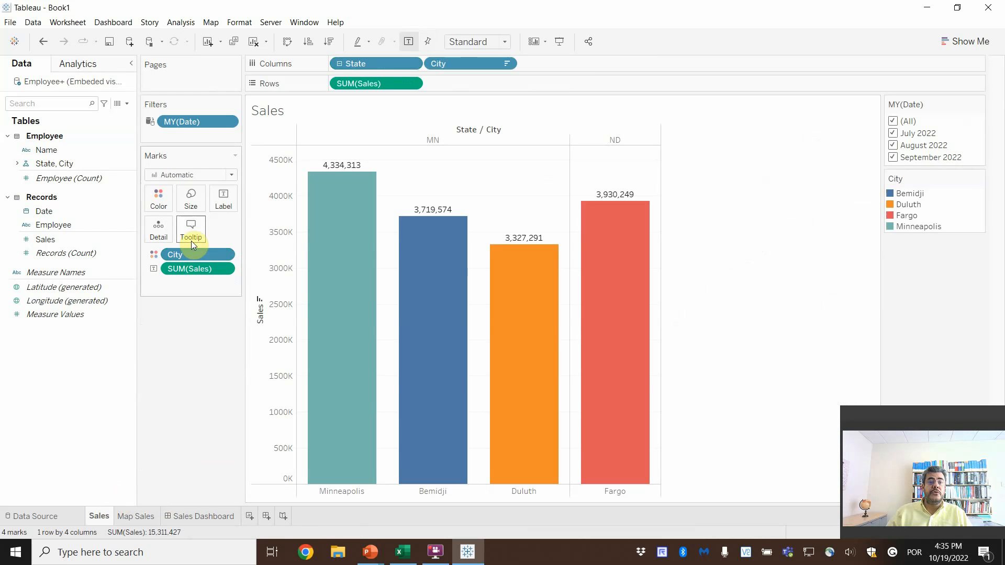
pyautogui.click(191, 237)
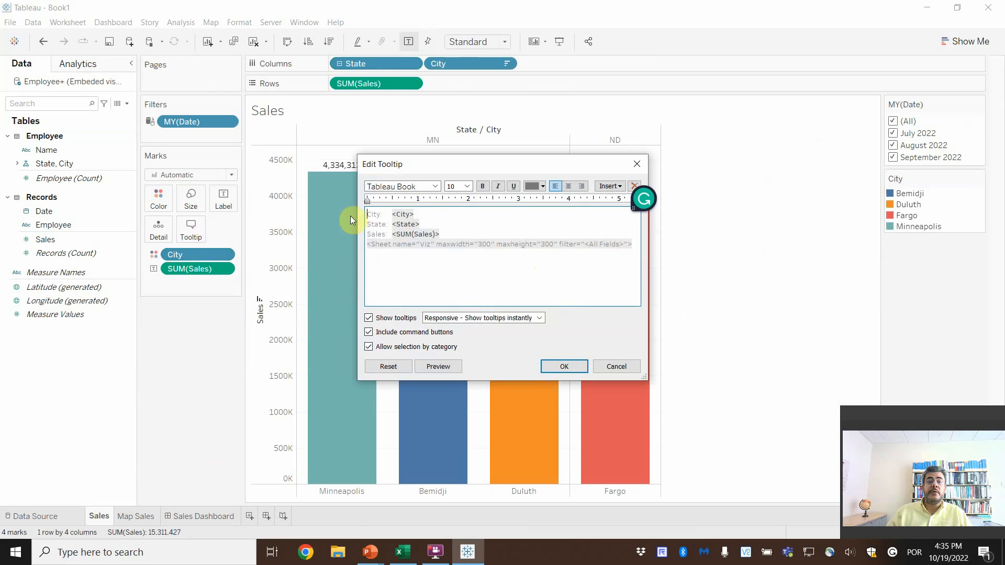
pyautogui.click(362, 213)
pyautogui.hotkey('ctrl', 'a')
pyautogui.hotkey('ctrl', 'c')
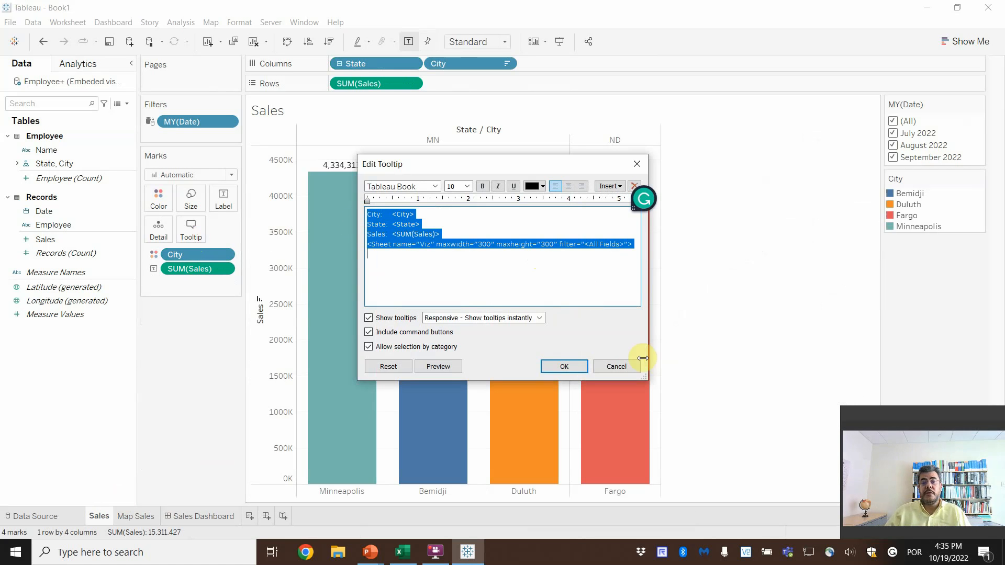
pyautogui.click(622, 366)
# Replace the Map Sales tooltip text with the copied Sales tooltip containing the embedded Viz sheet
pyautogui.click(140, 516)
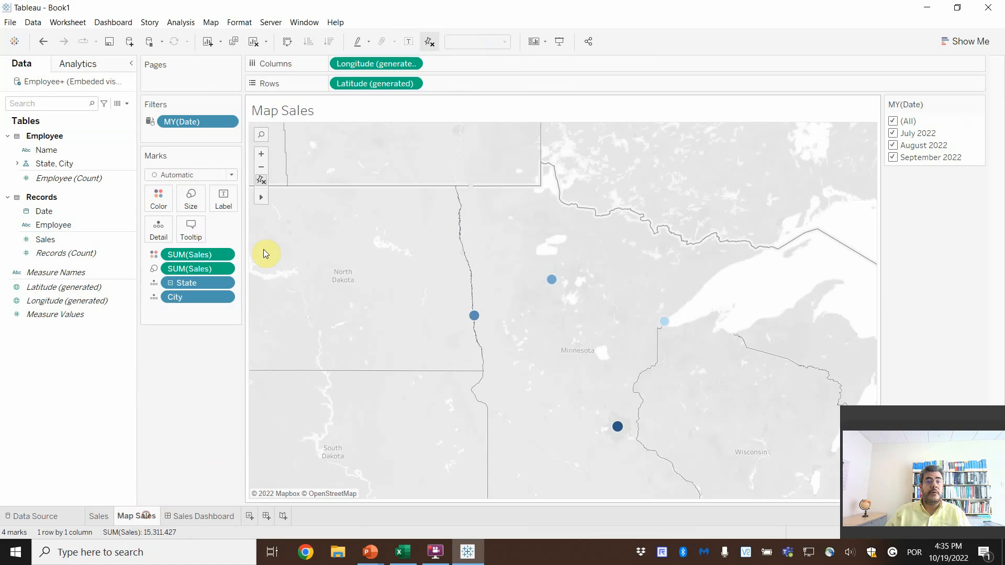
pyautogui.click(192, 231)
pyautogui.moveTo(517, 232); pyautogui.dragTo(345, 204)
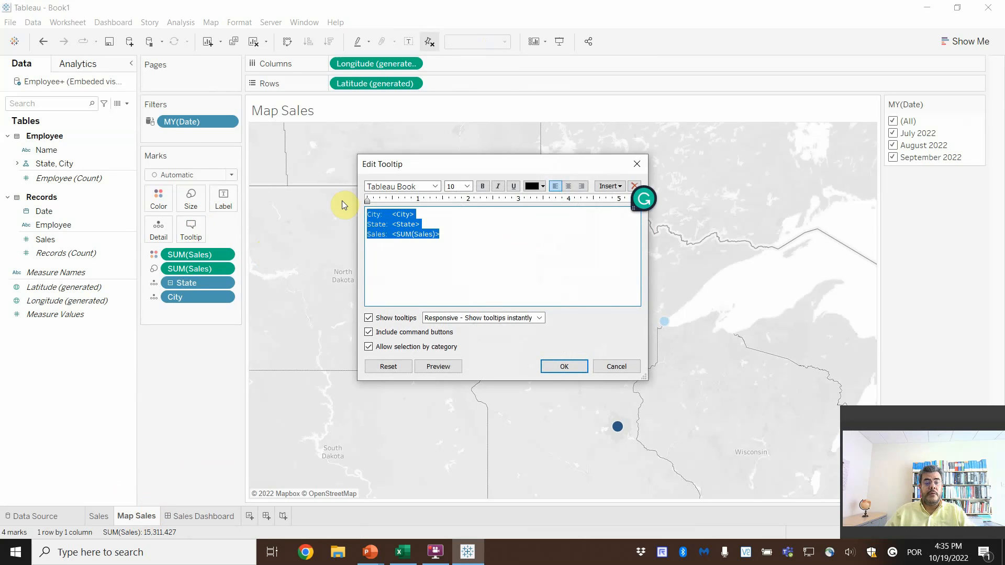
pyautogui.hotkey('ctrl', 'v')
pyautogui.click(553, 366)
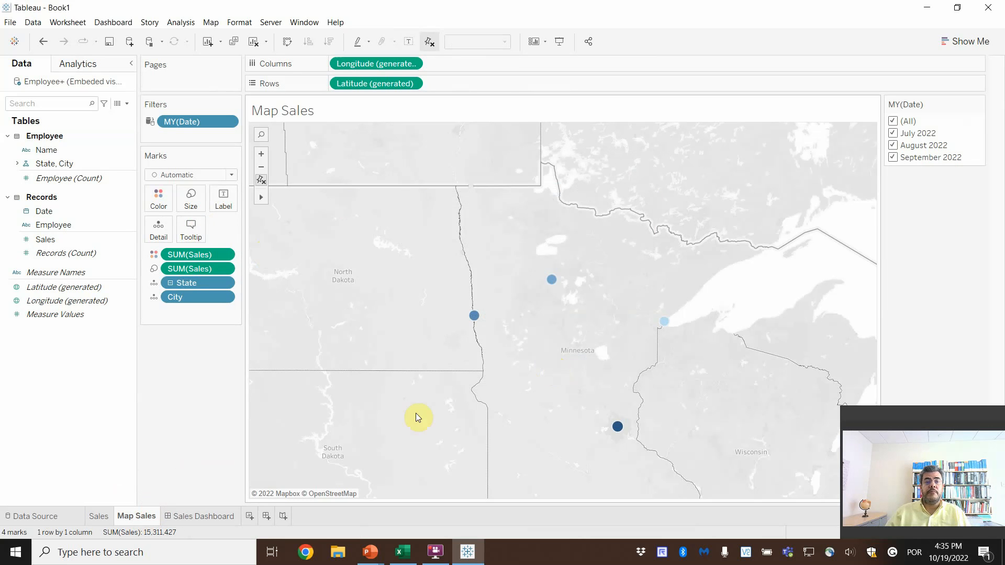
# Check the employee tooltips of the city points on the Sales Dashboard map
pyautogui.click(190, 520)
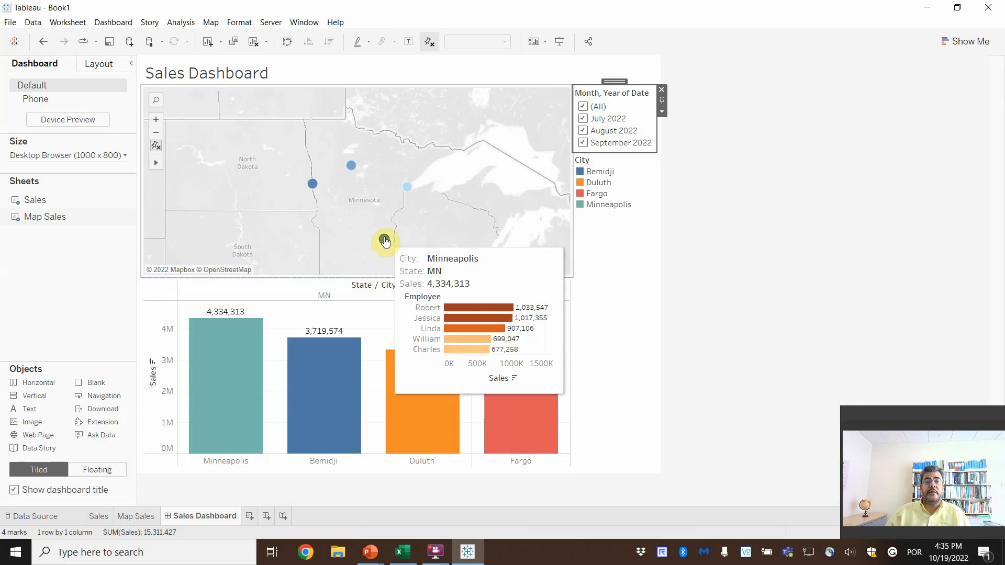
pyautogui.moveTo(411, 193)
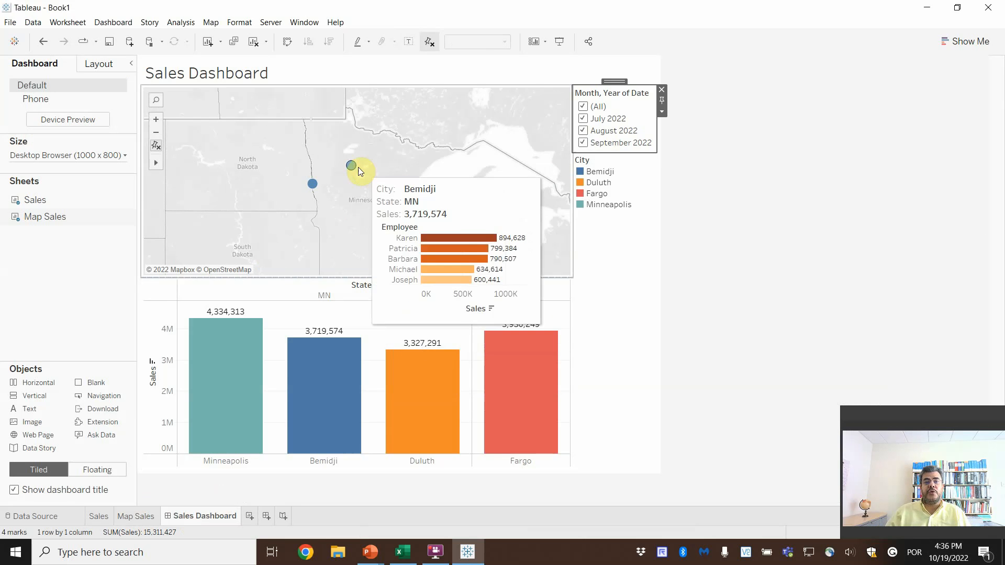
pyautogui.moveTo(312, 187)
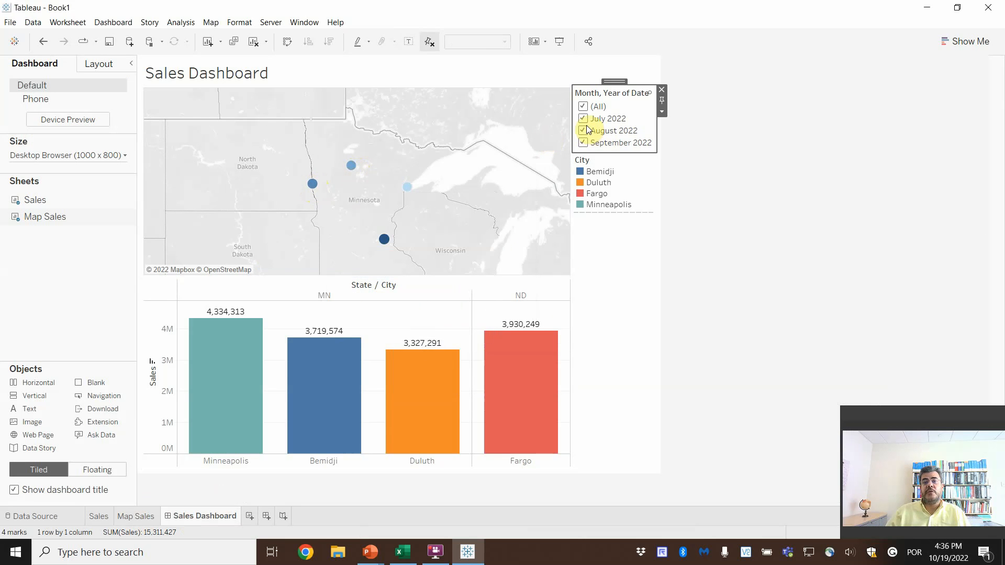
# Filter the dashboard to September 2022 only, check Fargo's tooltip on the map, and reselect all months
pyautogui.click(583, 106)
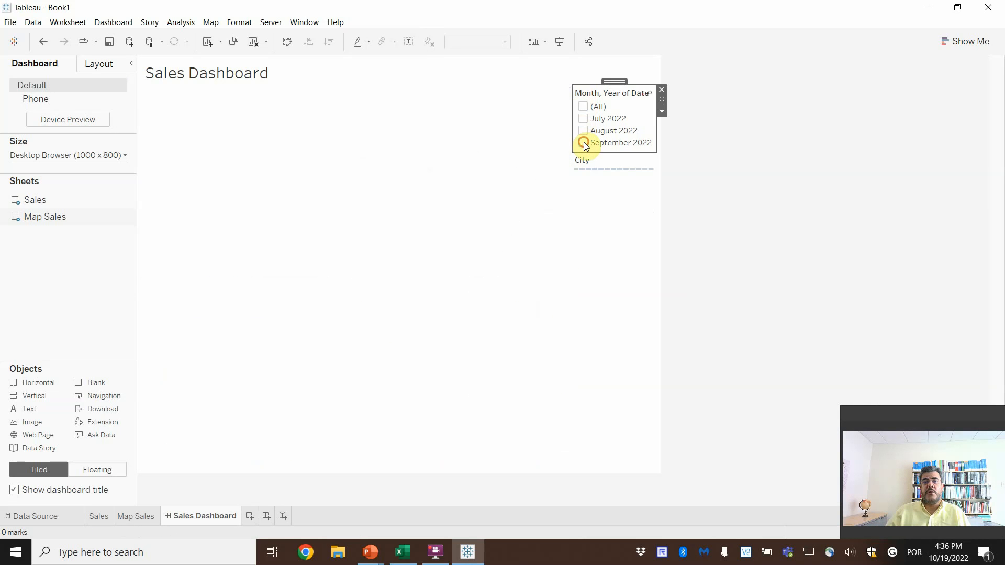
pyautogui.click(584, 143)
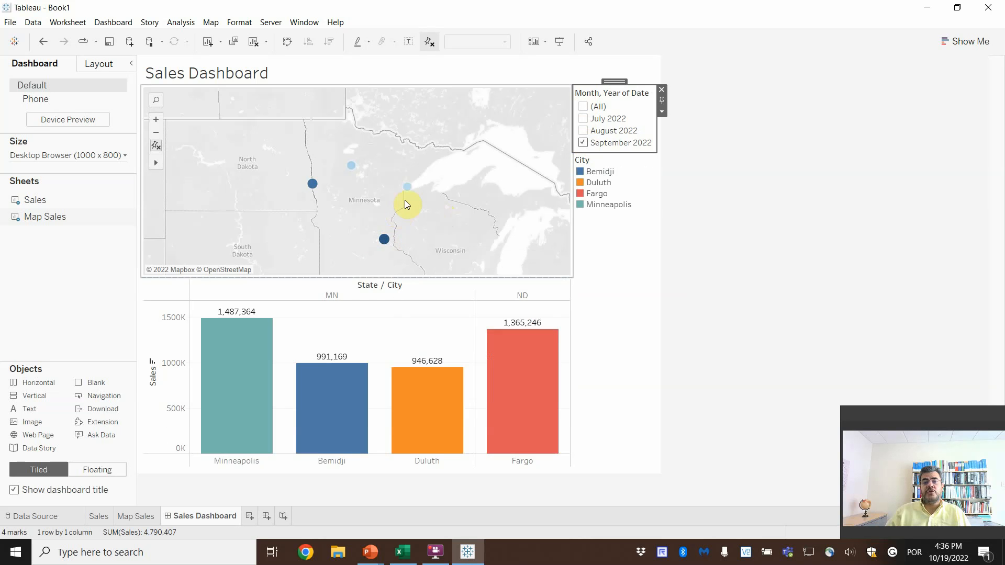
pyautogui.moveTo(313, 185)
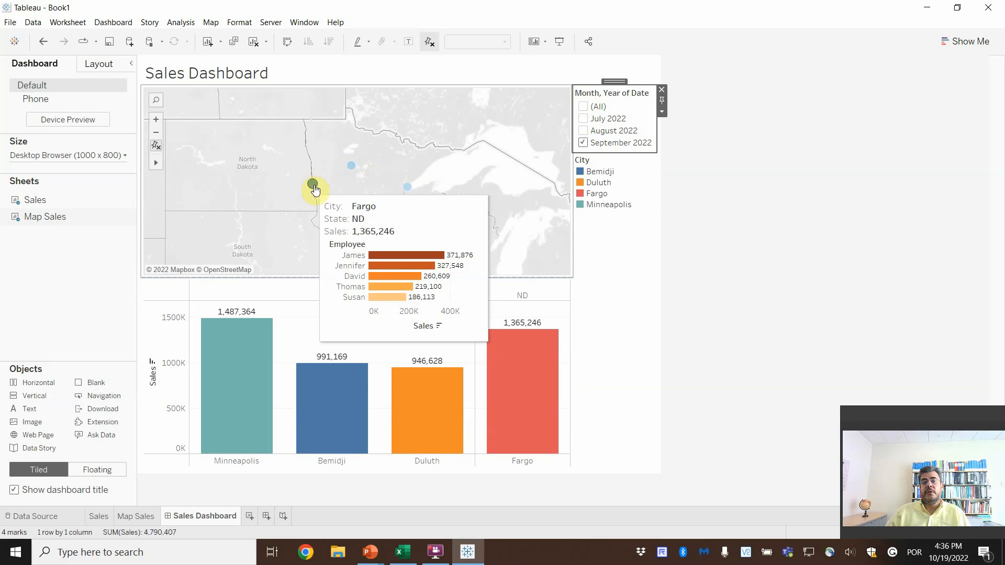
pyautogui.click(585, 107)
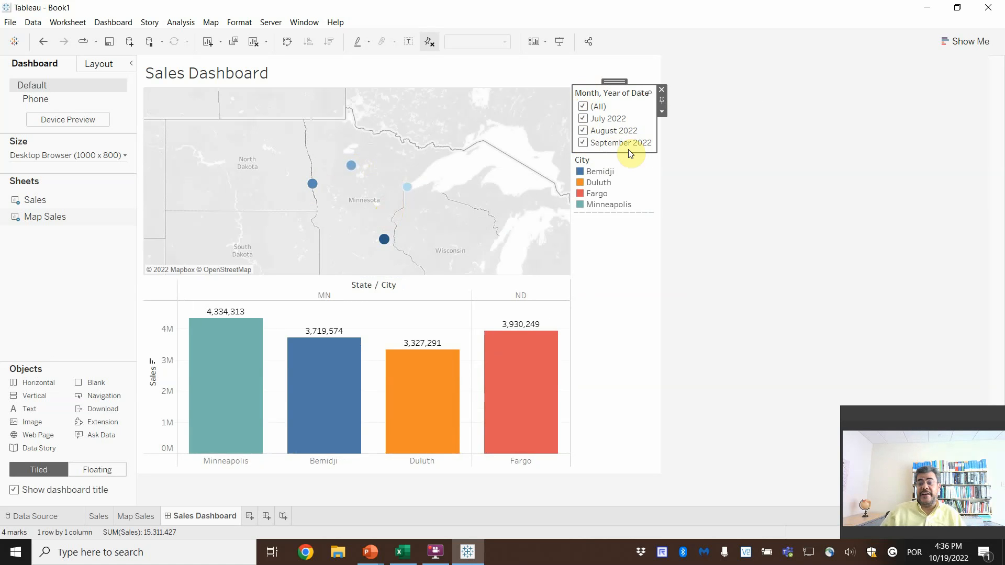
# Switch to the PowerPoint slide show and advance to the closing Thank you slide
pyautogui.moveTo(370, 552)
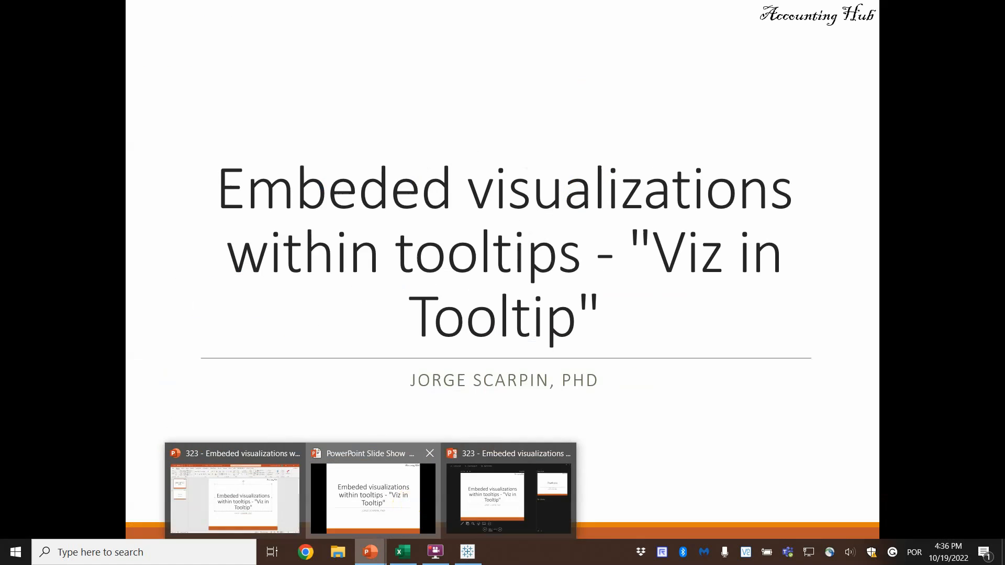
pyautogui.click(405, 510)
pyautogui.click(701, 347)
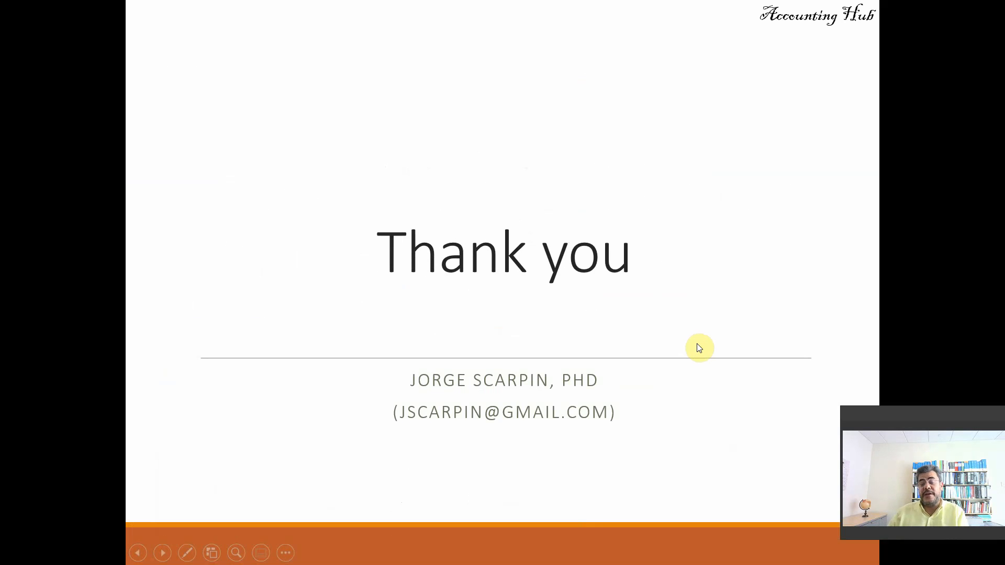